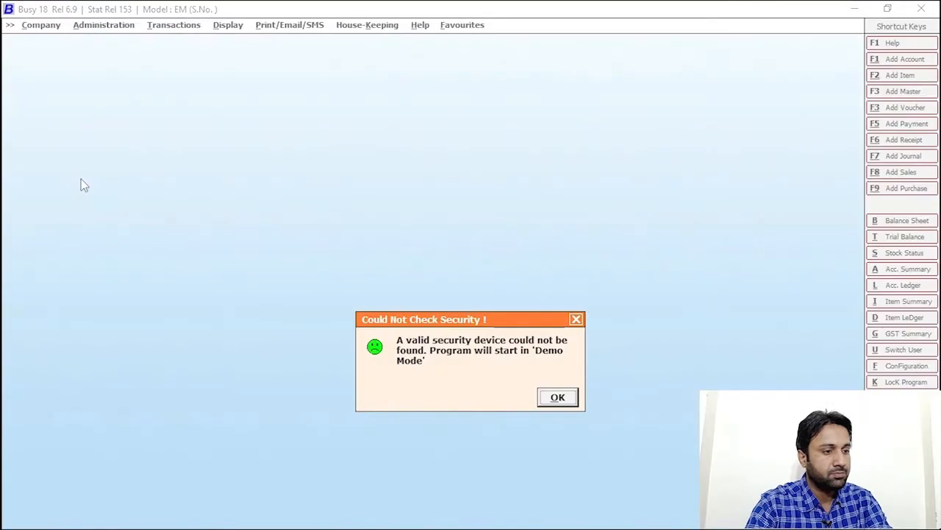
# - Dismiss the demo-mode warning and choose the IB-Tech-Forum company to open
pyautogui.click(557, 395)
pyautogui.click(41, 25)
pyautogui.click(71, 43)
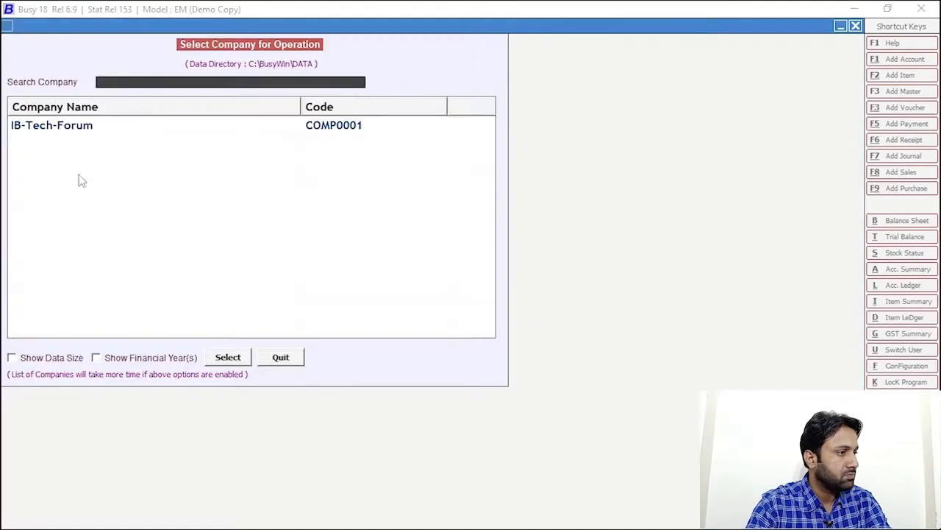
pyautogui.click(77, 127)
pyautogui.click(241, 360)
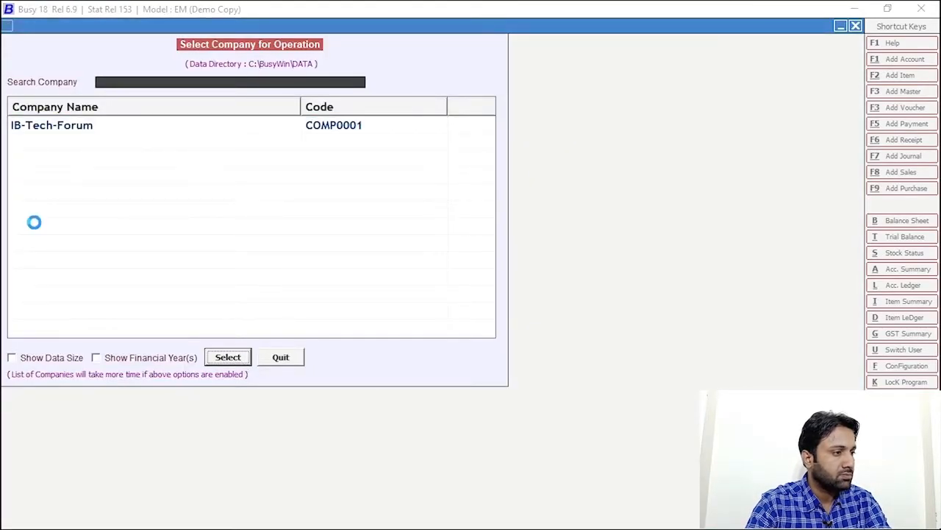
# - Sign in with the username and password, then close the auto-opened options
pyautogui.write('ib')
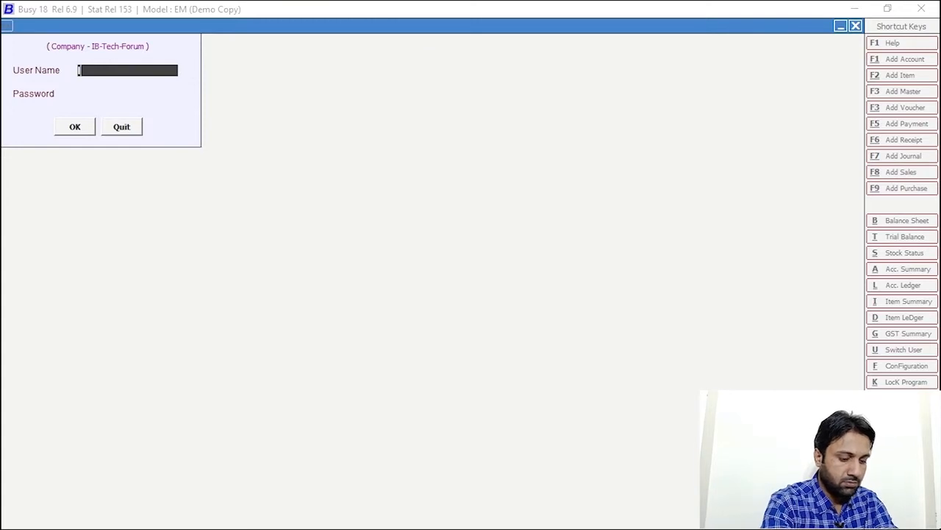
pyautogui.press('Return')
pyautogui.write('ib')
pyautogui.press('Return')
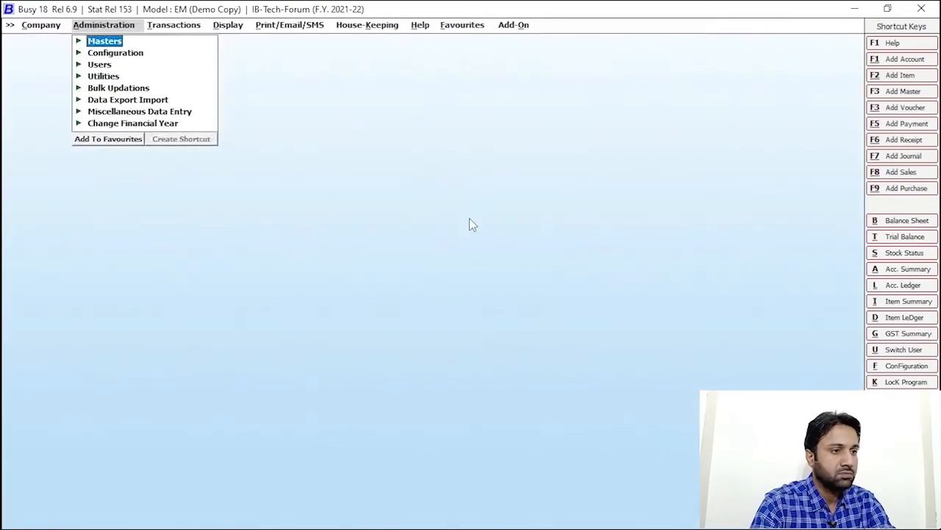
pyautogui.click(632, 98)
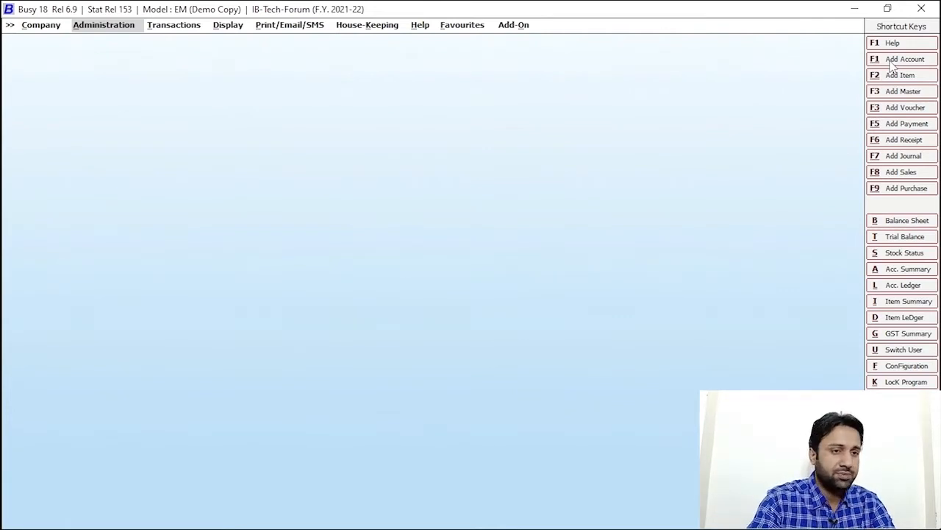
# - Go to the Accounts page of Administration > Configuration > Features / Options
pyautogui.click(892, 64)
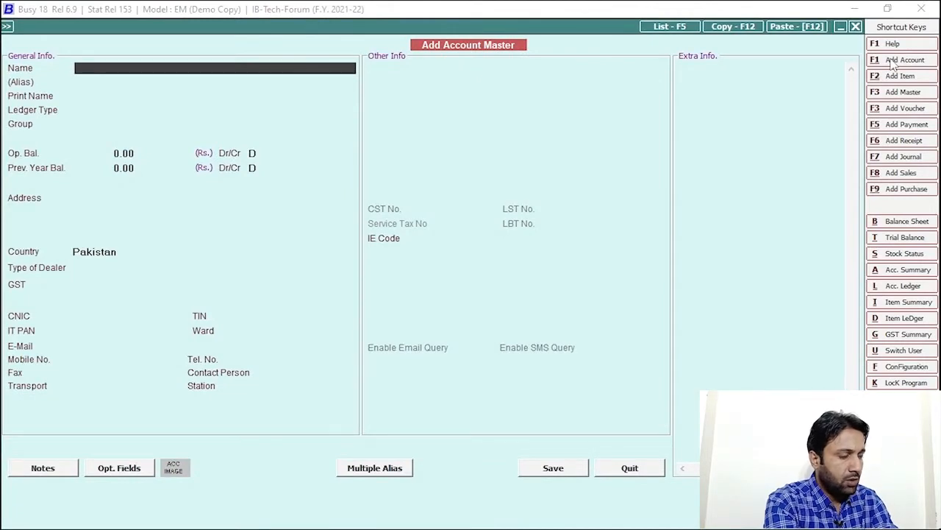
pyautogui.press('Escape')
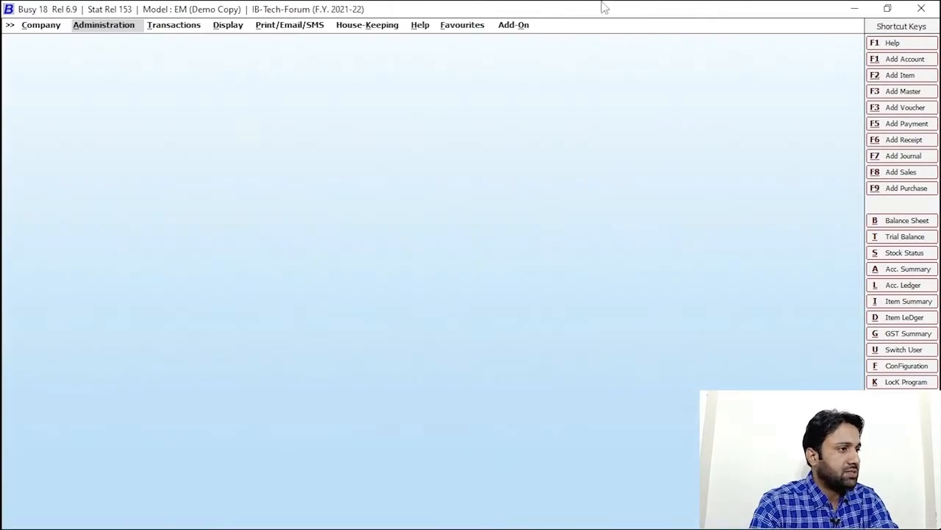
pyautogui.click(88, 27)
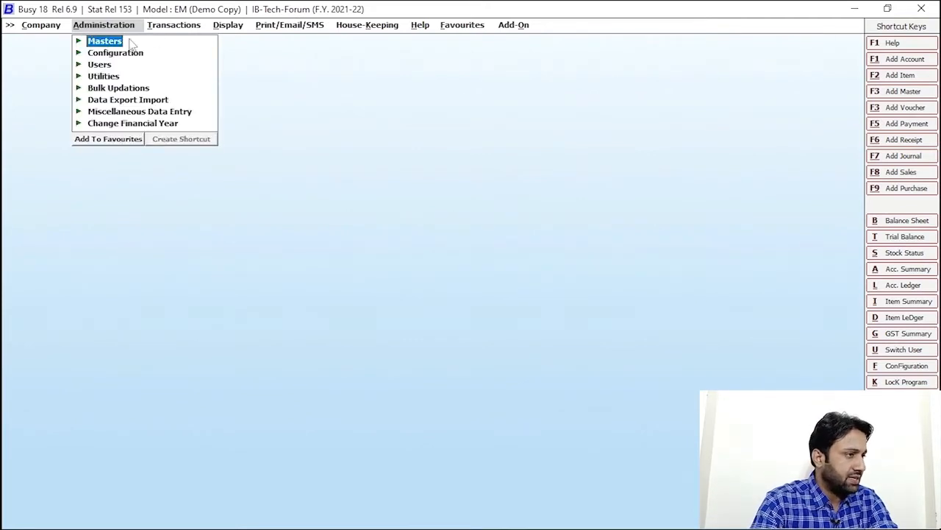
pyautogui.click(108, 31)
pyautogui.click(108, 29)
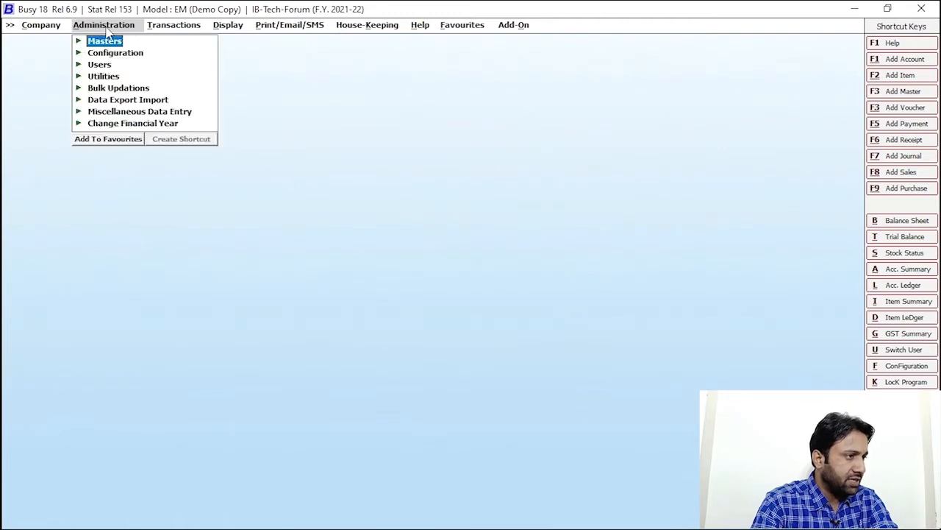
pyautogui.click(116, 55)
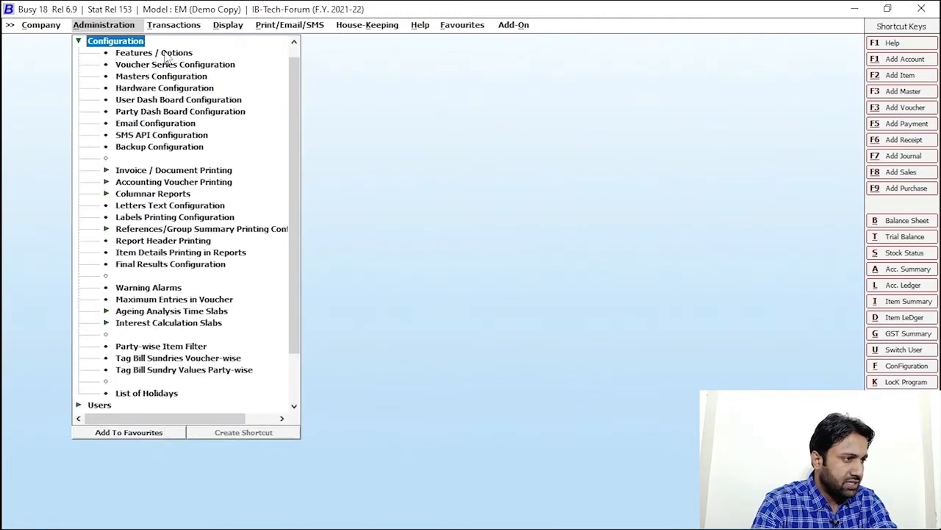
pyautogui.click(169, 52)
pyautogui.click(64, 171)
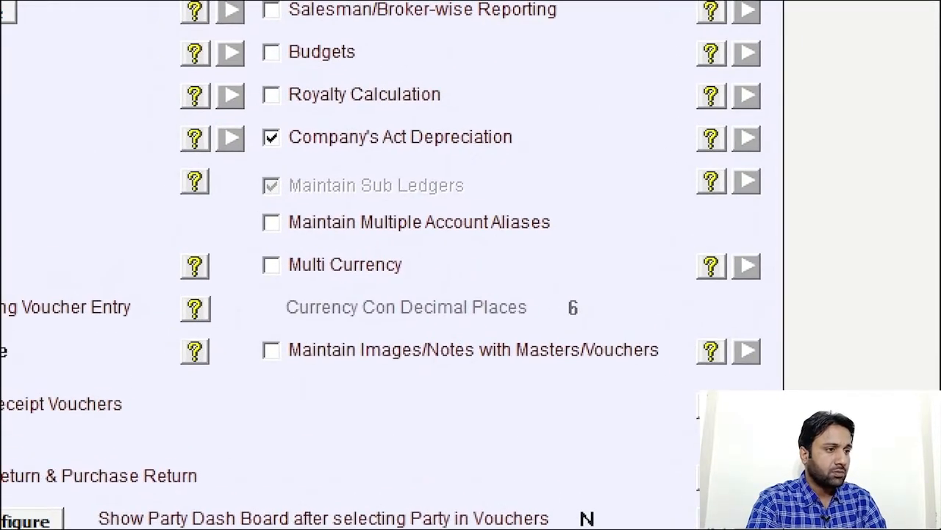
# - Confirm Maintain Sub Ledgers is checked, then start a new account form
pyautogui.moveTo(233, 159)
pyautogui.mouseDown()
pyautogui.moveTo(273, 182)
pyautogui.moveTo(546, 210)
pyautogui.mouseUp()
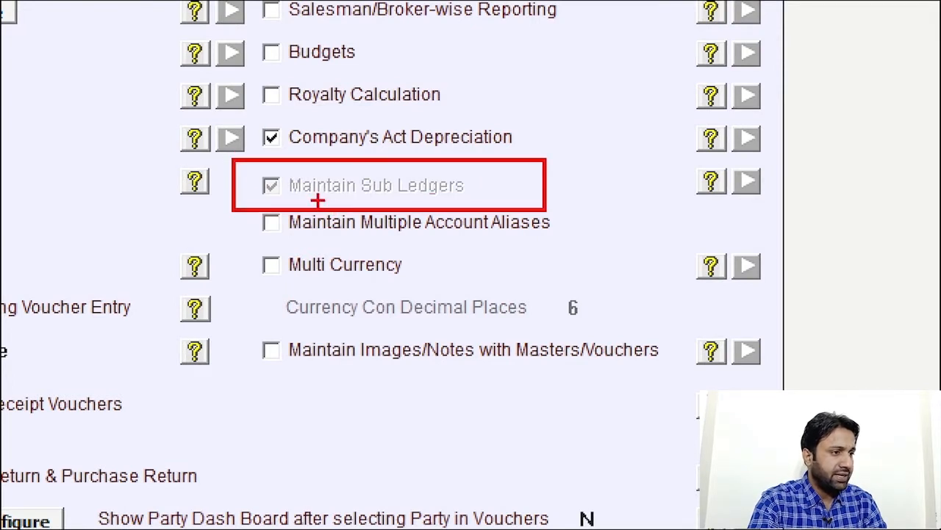
pyautogui.moveTo(249, 170); pyautogui.dragTo(306, 204)
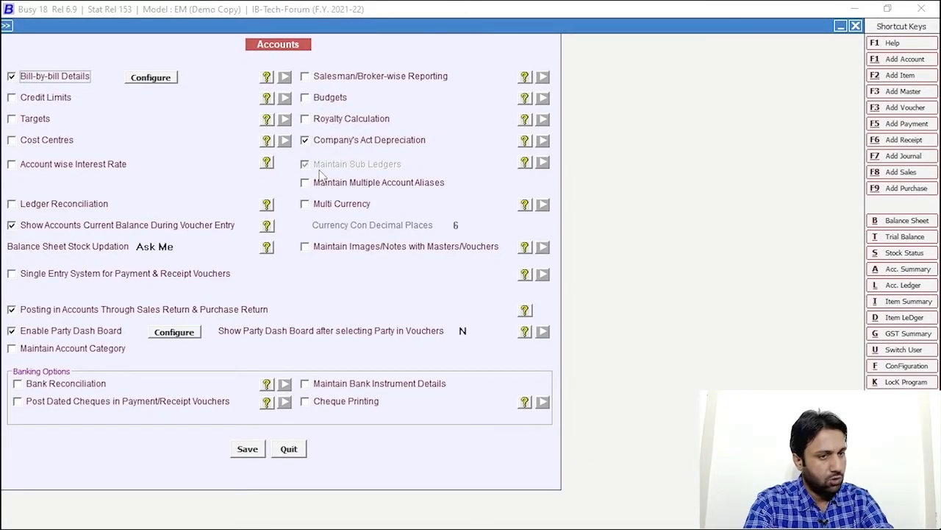
pyautogui.press('Escape')
pyautogui.press('Escape')
pyautogui.press('Escape')
pyautogui.click(903, 60)
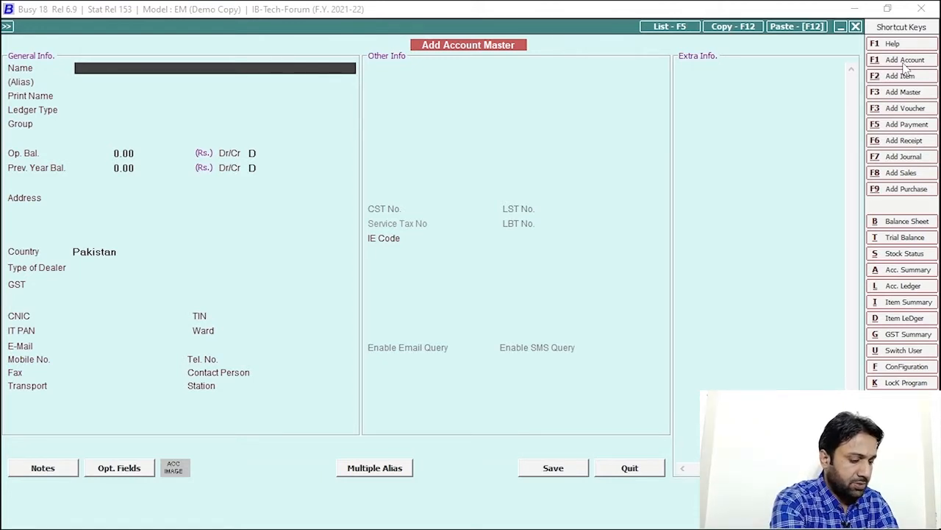
# - Name the new account 'RAHEEL ENTERPRISES ( HR )'
pyautogui.write('RAHEEL')
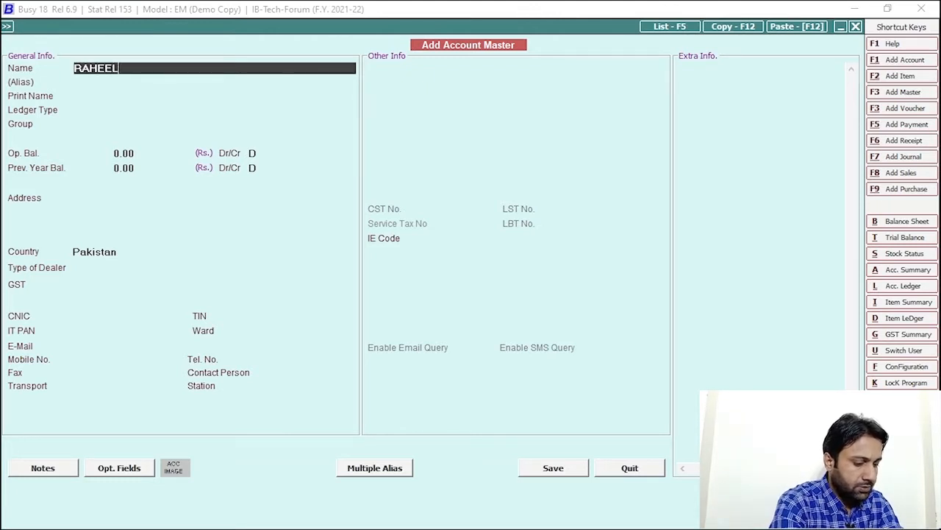
pyautogui.write(' ENTER')
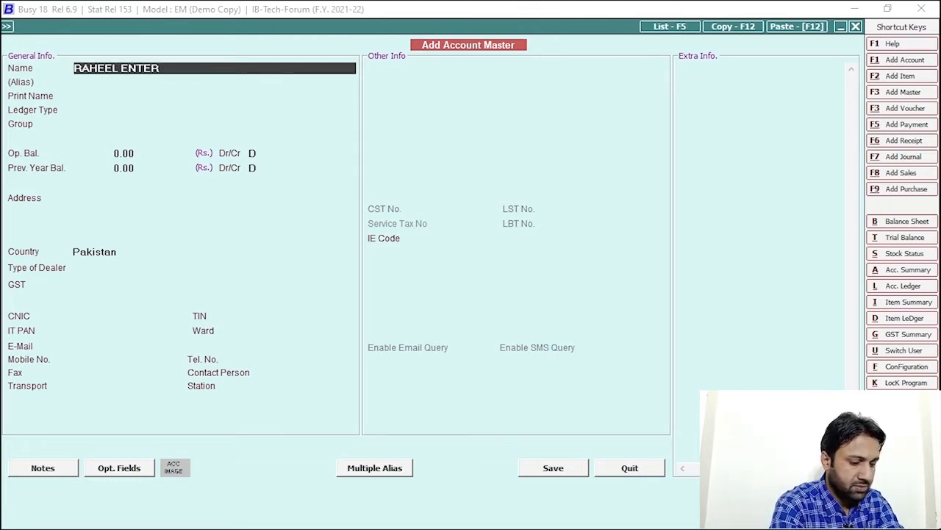
pyautogui.write('PRI')
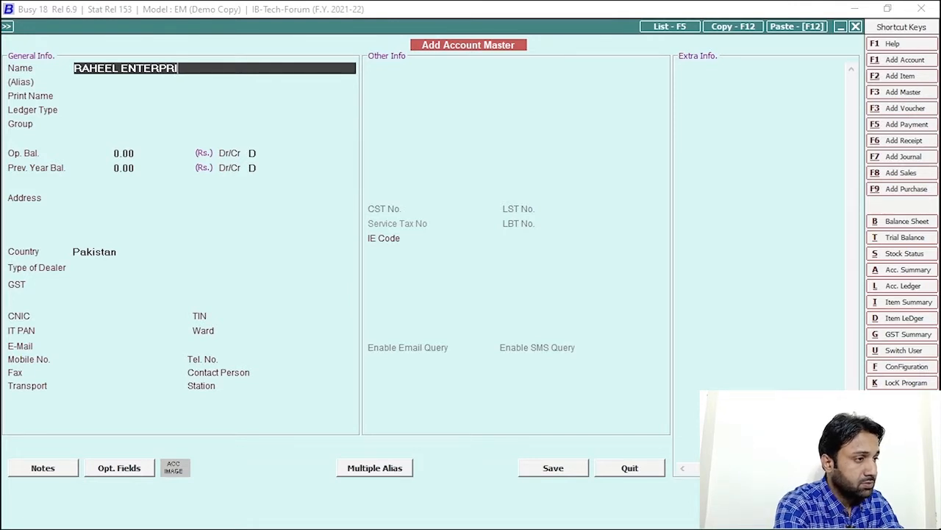
pyautogui.write('SES')
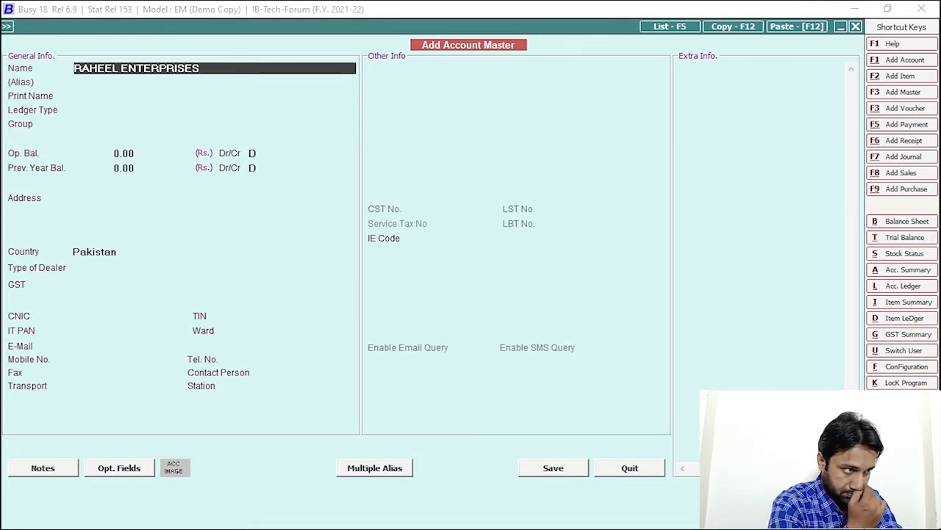
pyautogui.press('Return')
pyautogui.press('Return')
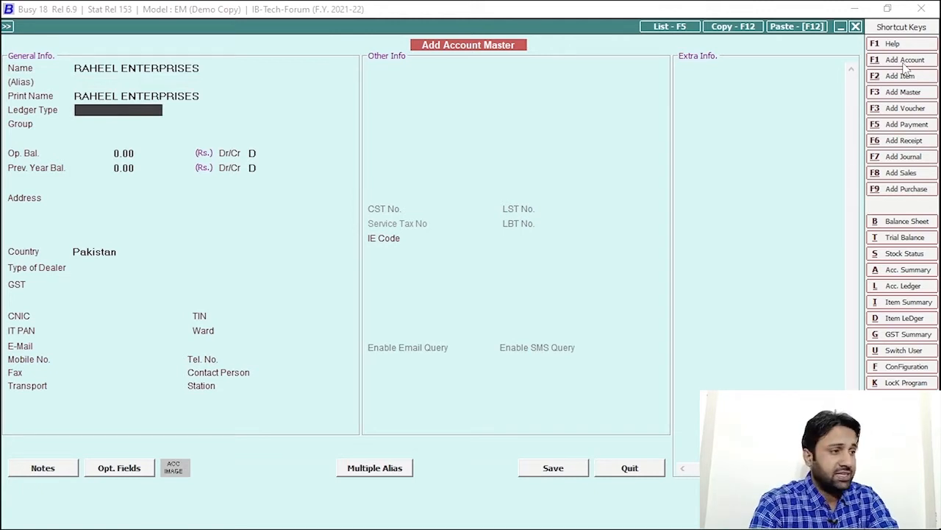
pyautogui.click(258, 67)
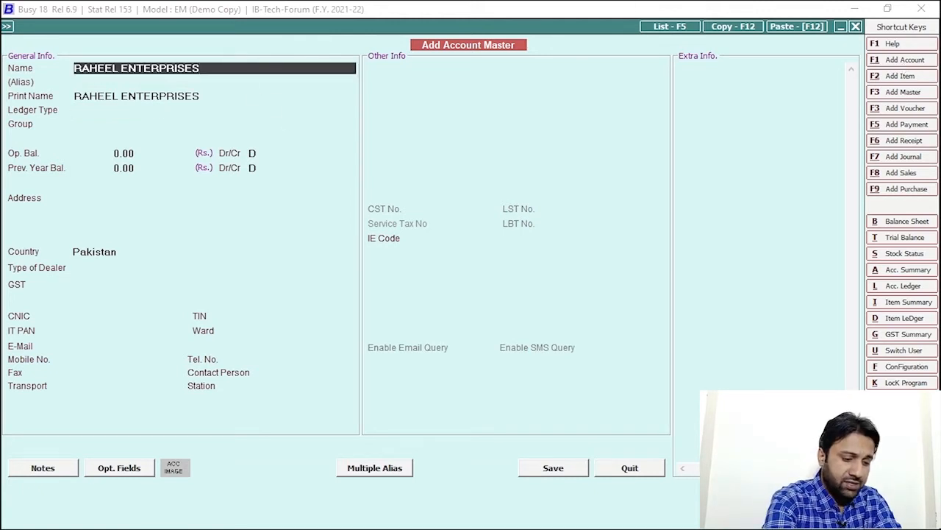
pyautogui.write('(')
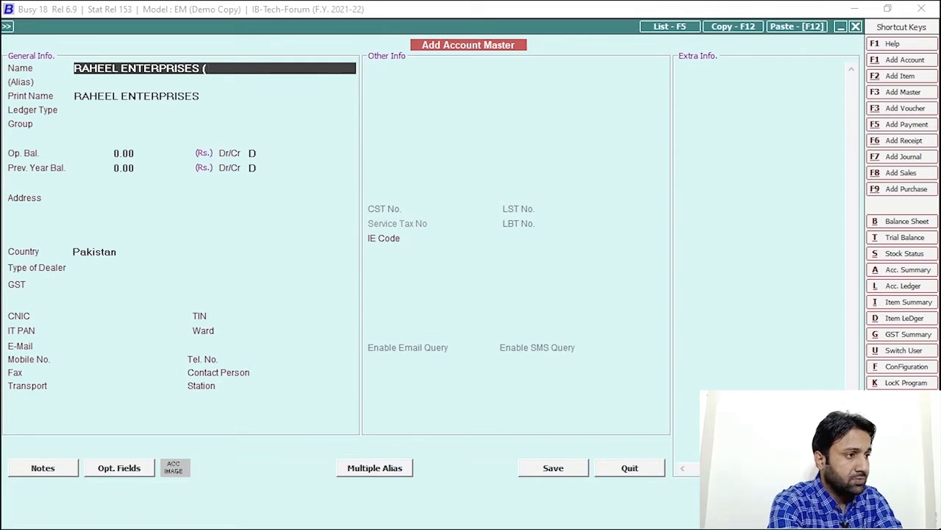
pyautogui.write(' HR )')
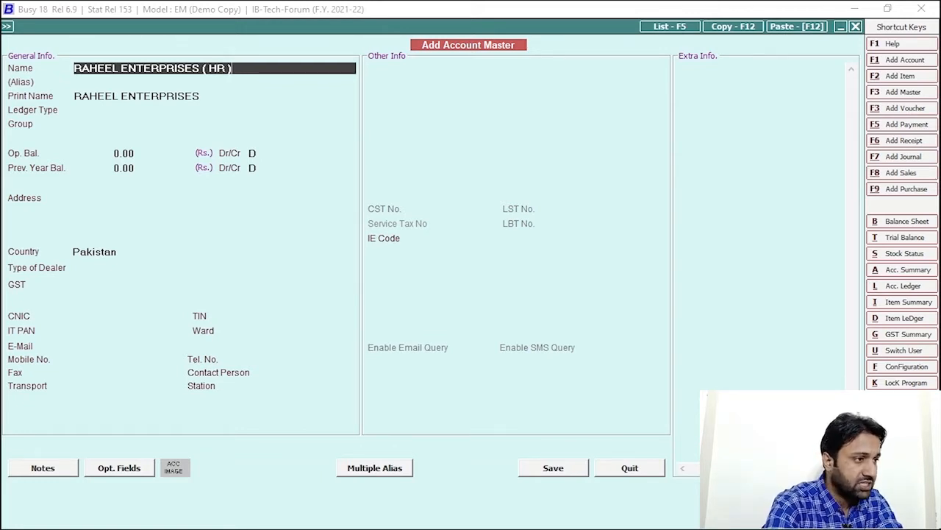
pyautogui.press('Return')
pyautogui.press('Return')
pyautogui.press('Return')
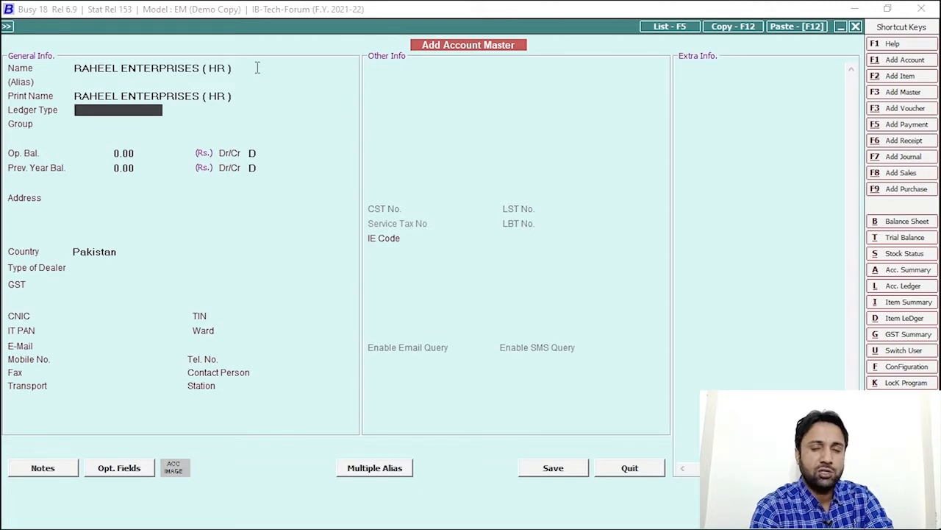
# - Make it a General Ledger under Sundry Debtors with 0.00 opening balance and save
pyautogui.press('Return')
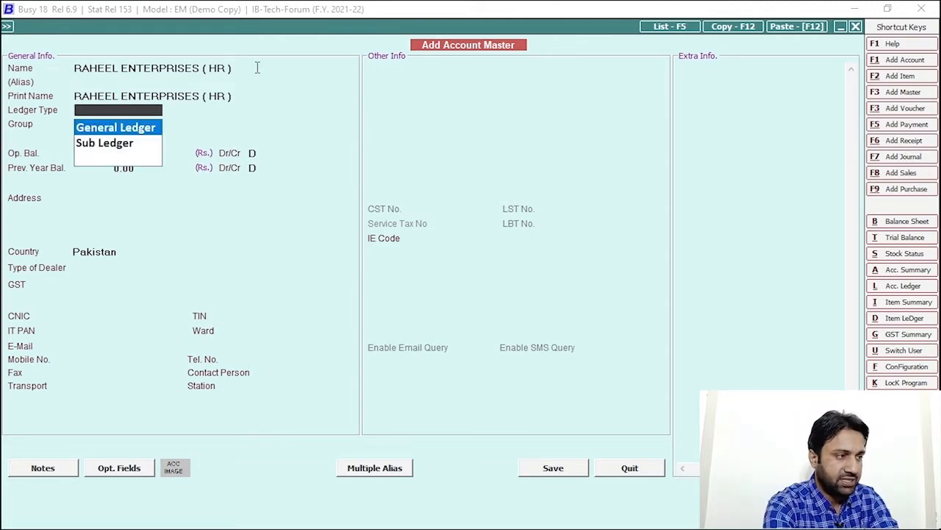
pyautogui.press('Return')
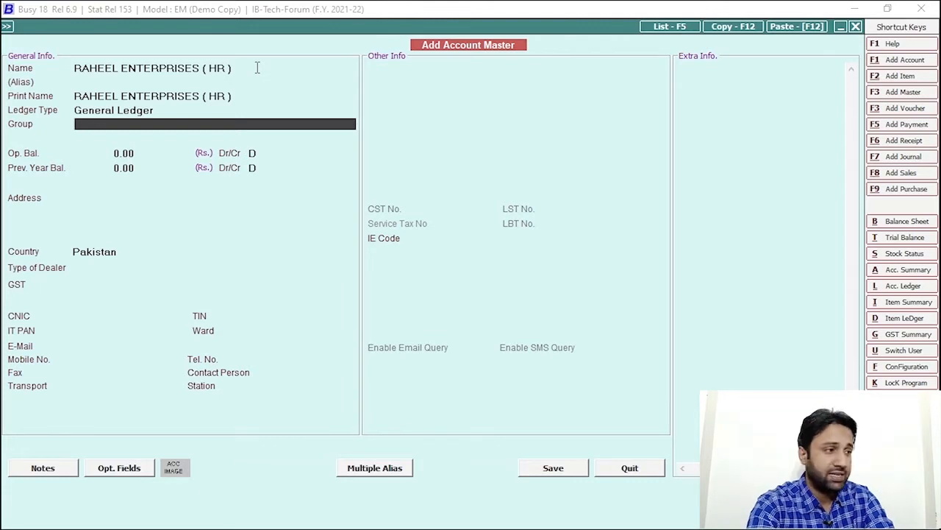
pyautogui.write('SUND')
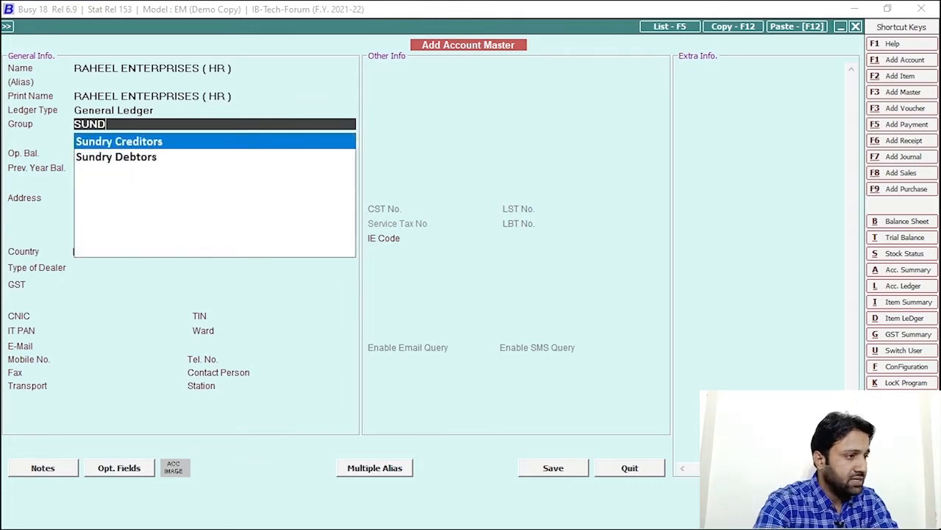
pyautogui.press('Down')
pyautogui.press('Return')
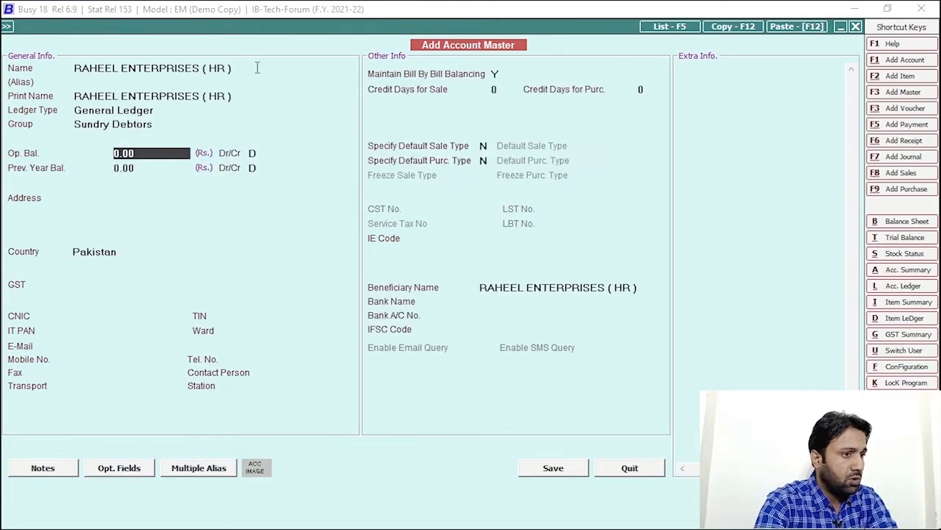
pyautogui.click(499, 74)
pyautogui.click(555, 468)
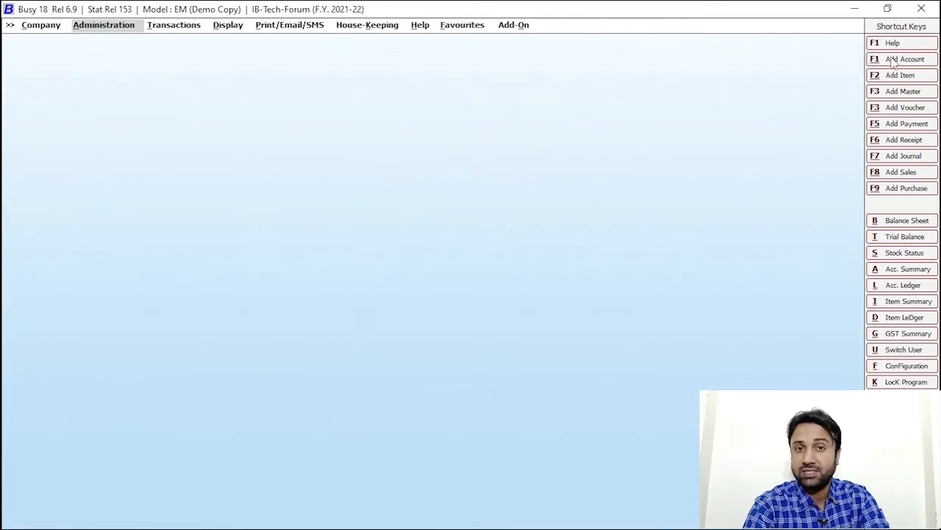
# - Create a new account named SHAH & SONS with ledger type Sub Ledger
pyautogui.click(894, 59)
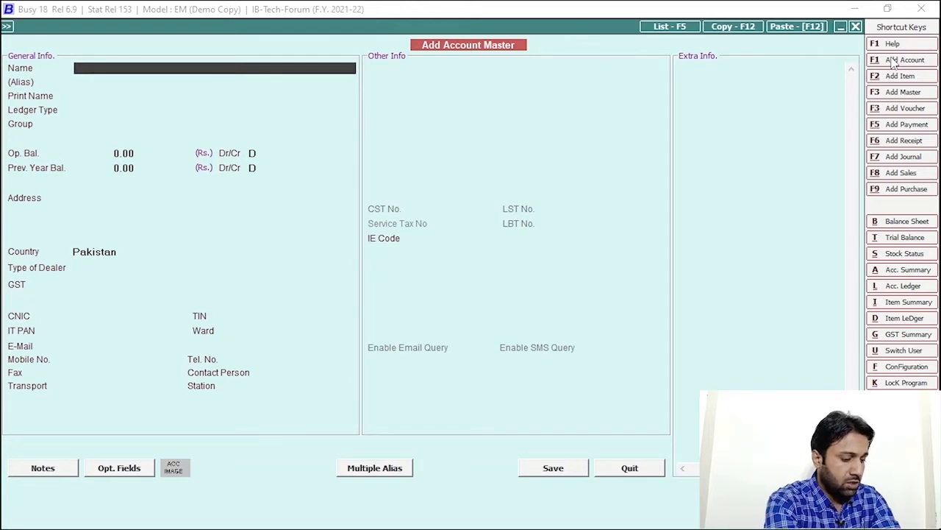
pyautogui.write('sHAH')
pyautogui.press('BackSpace')
pyautogui.press('BackSpace')
pyautogui.press('BackSpace')
pyautogui.press('BackSpace')
pyautogui.write('SH')
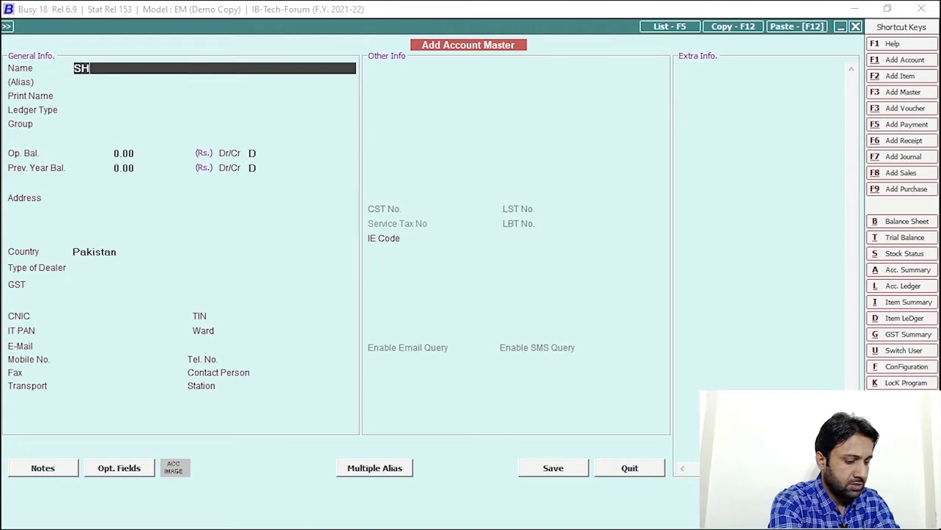
pyautogui.write('AH & ')
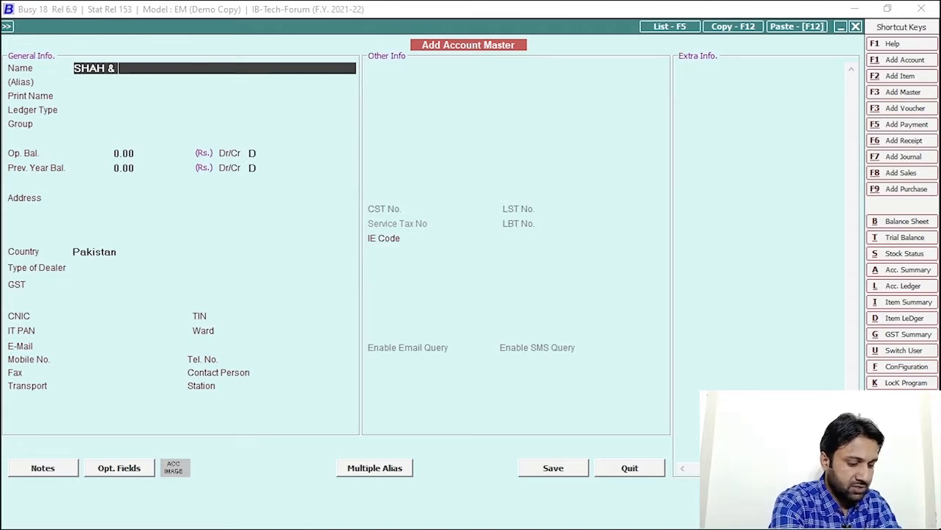
pyautogui.write('SONS')
pyautogui.press('Return')
pyautogui.press('Return')
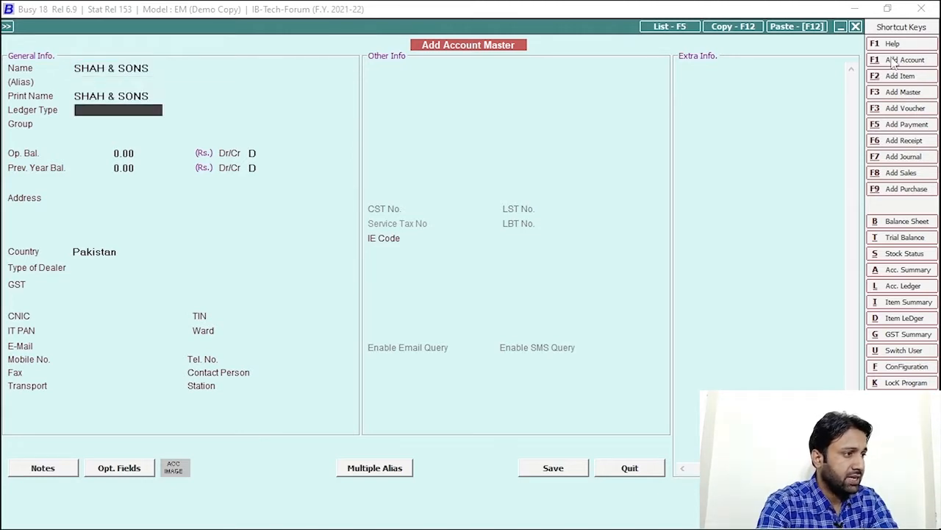
pyautogui.press('Down')
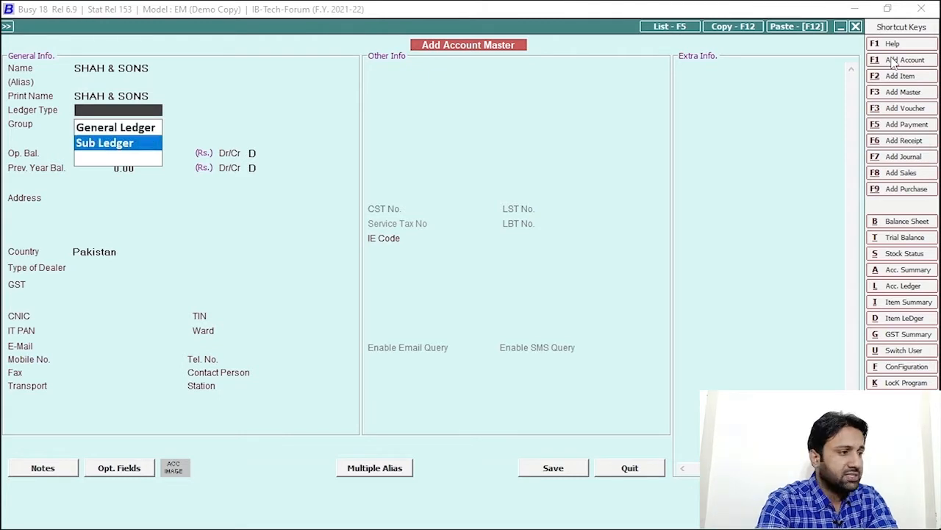
pyautogui.press('Return')
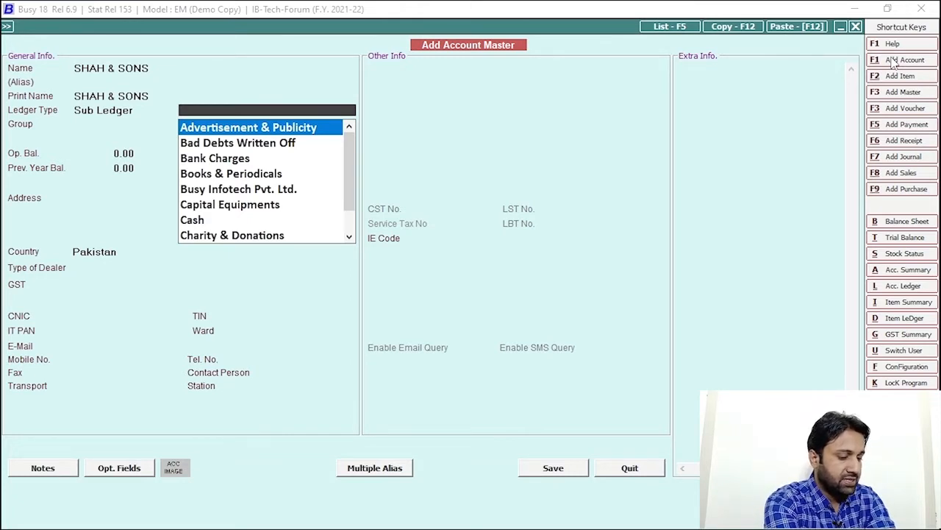
# - Set parent RAHEEL ENTERPRISES (HR), 0.00 opening balance, address KARACHI, and save
pyautogui.write('RAH')
pyautogui.press('Return')
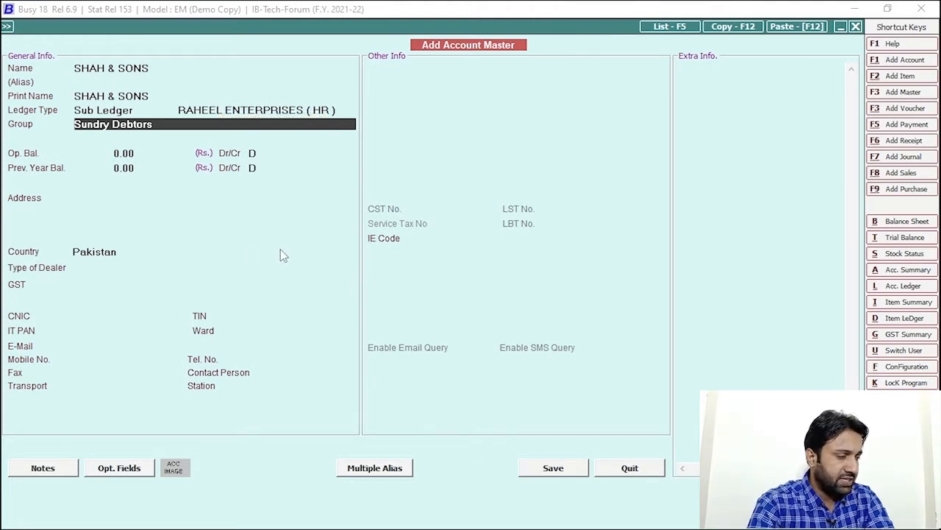
pyautogui.press('Return')
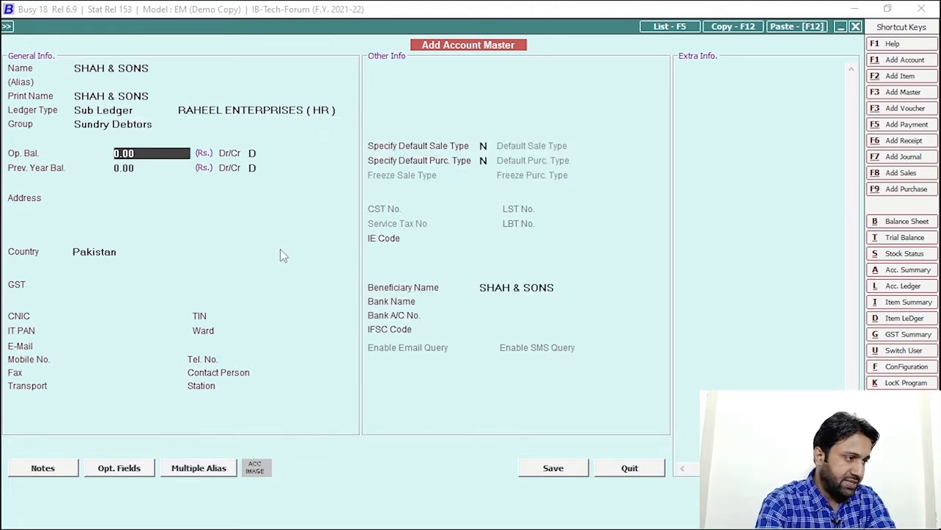
pyautogui.press('Return')
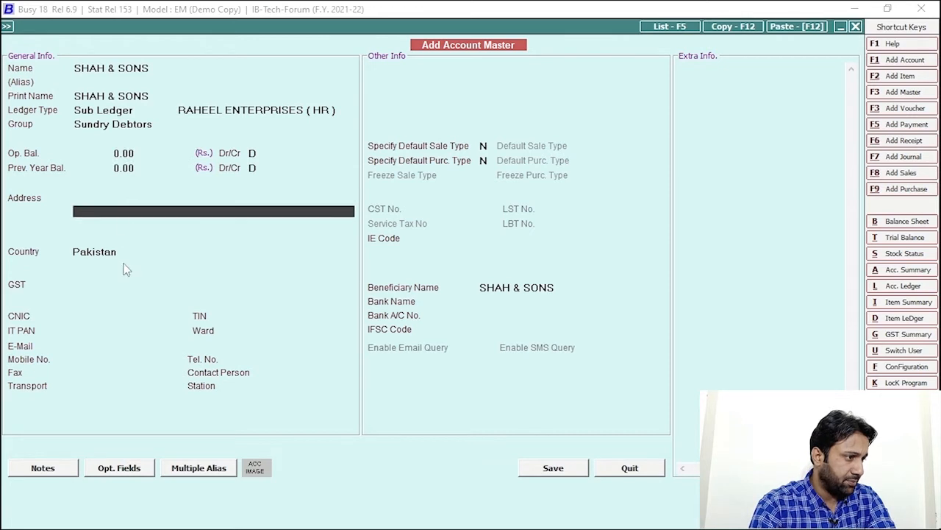
pyautogui.click(147, 195)
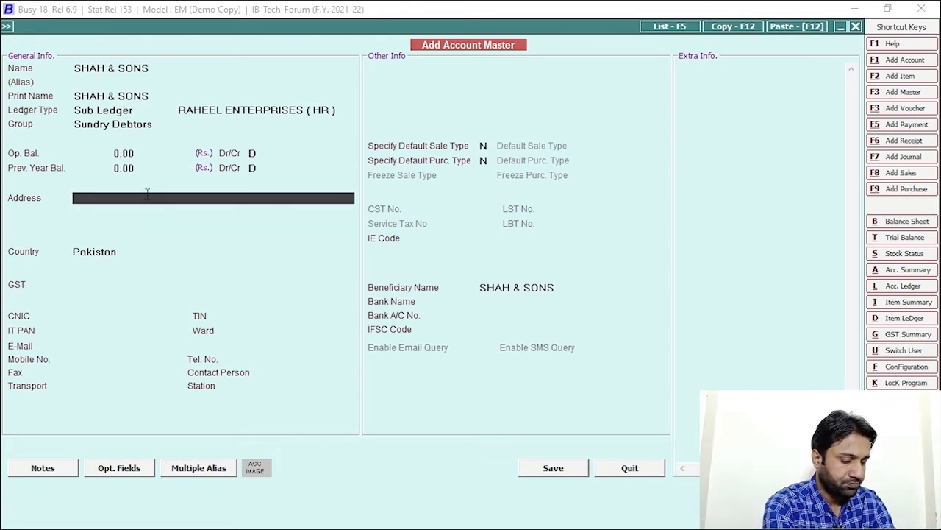
pyautogui.write('KARACHI')
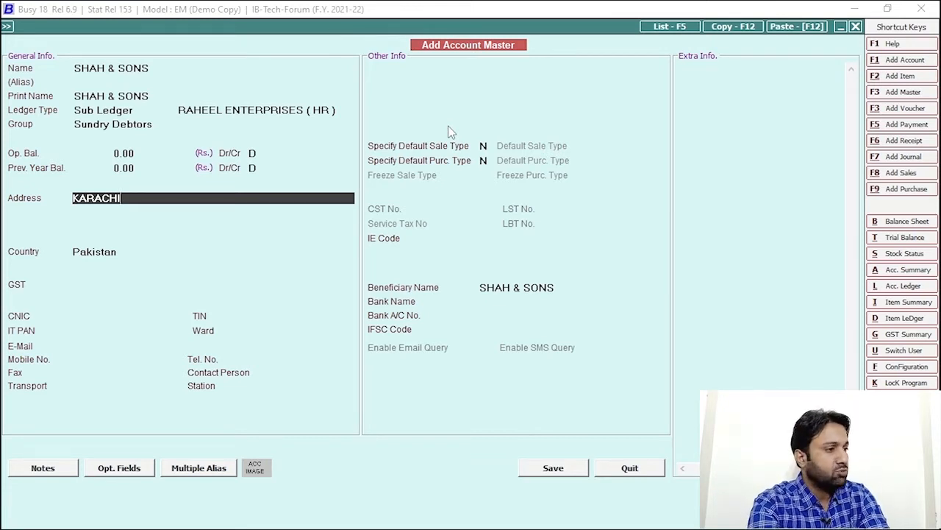
pyautogui.press('Return')
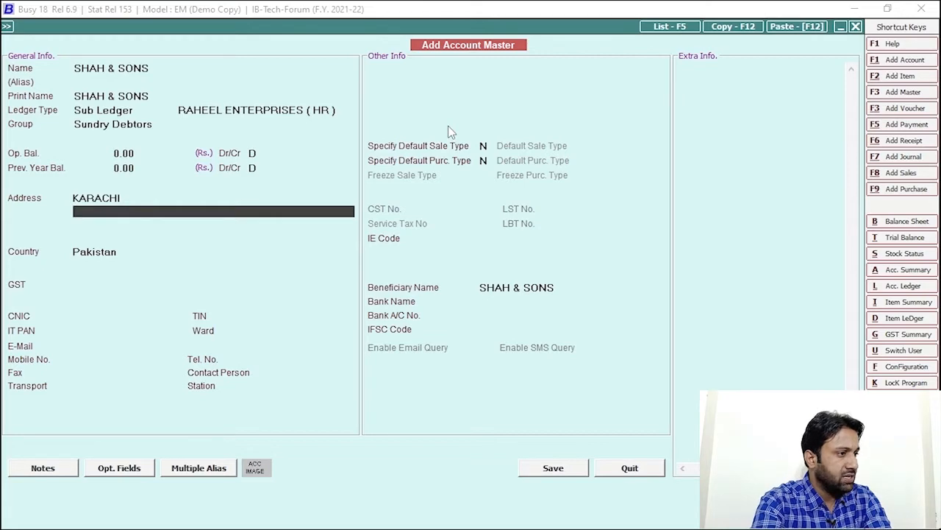
pyautogui.click(537, 475)
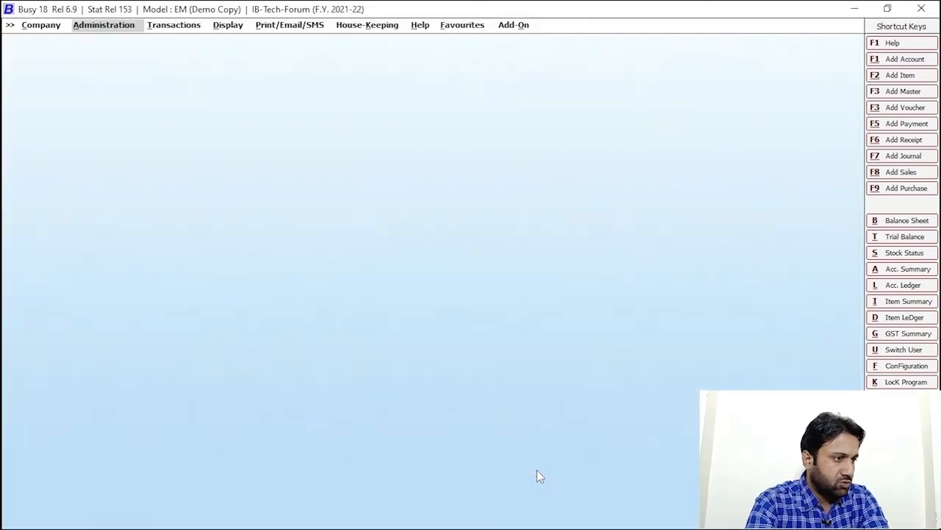
# - Create a new account named RIYAN & SONS as a Sub Ledger
pyautogui.click(898, 64)
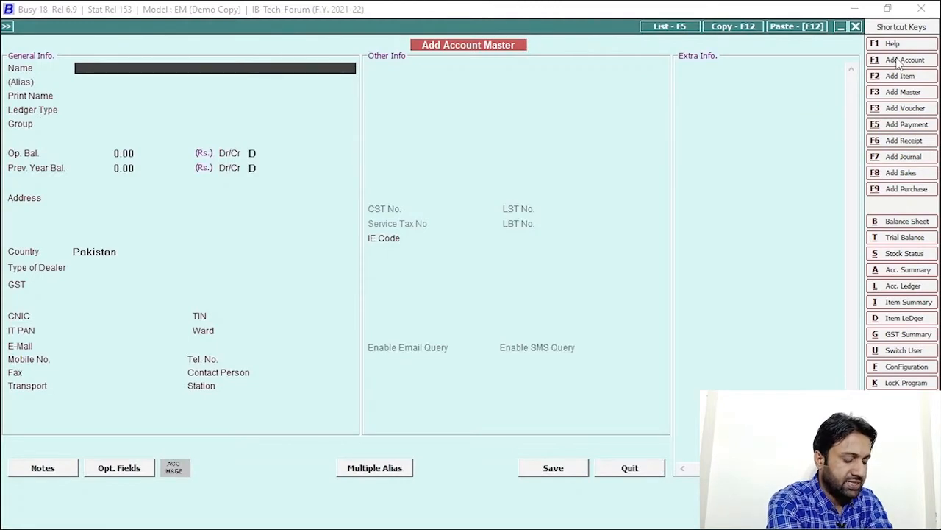
pyautogui.write('I')
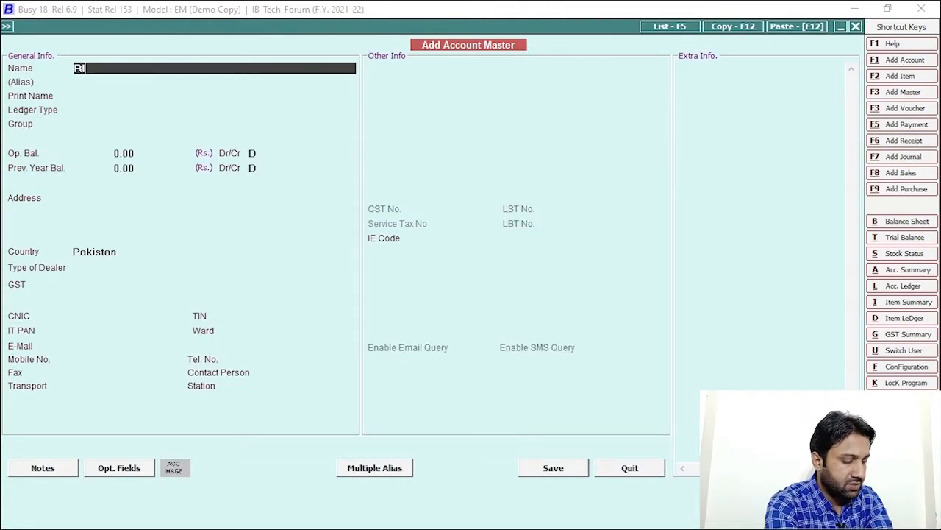
pyautogui.write('YAN')
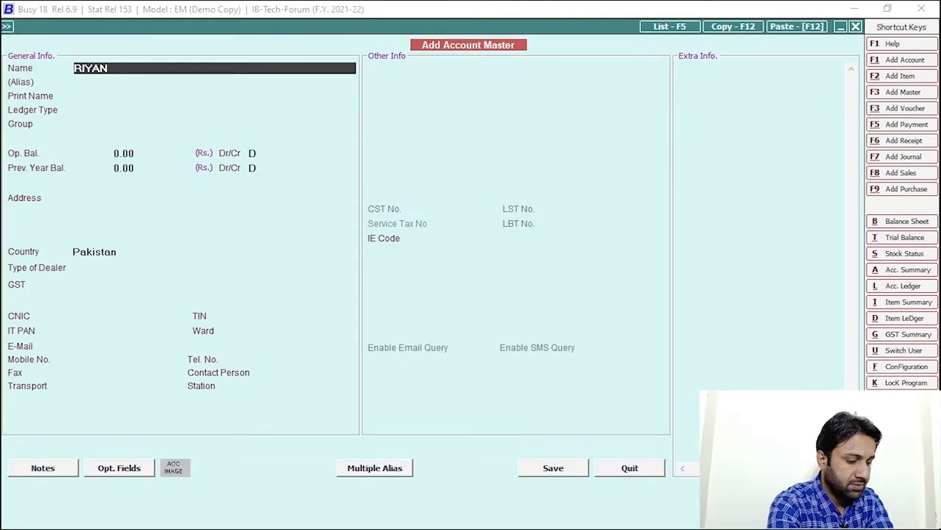
pyautogui.write(' & SONS')
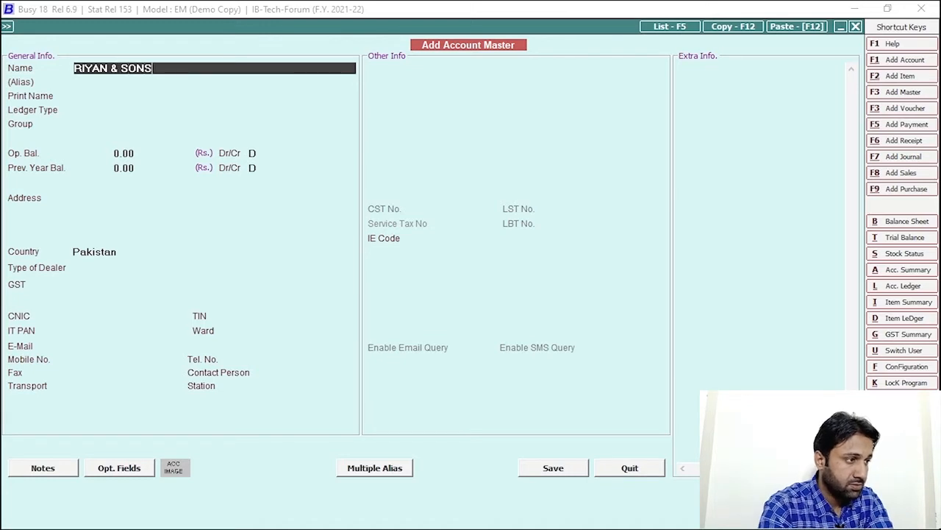
pyautogui.press('Return')
pyautogui.press('Return')
pyautogui.press('Return')
pyautogui.press('Down')
pyautogui.press('Return')
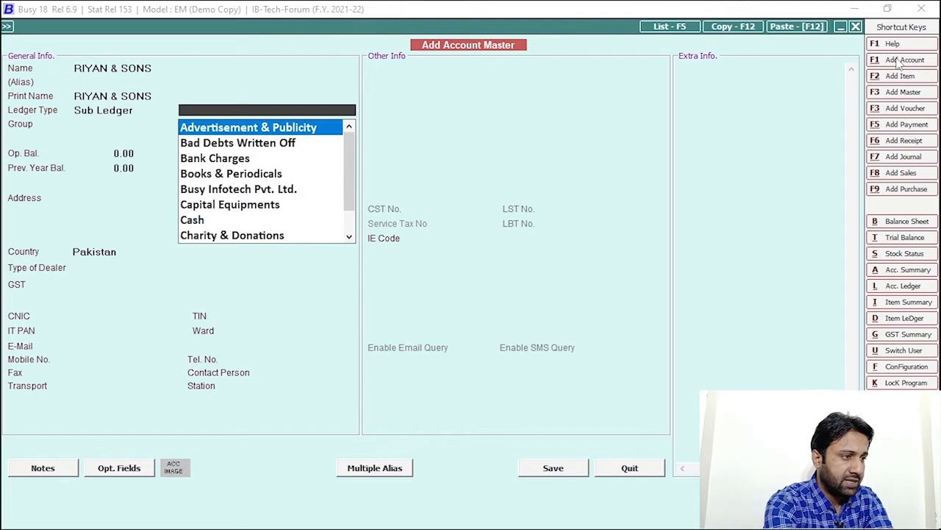
# - Set parent RAHEEL ENTERPRISES (HR), address HYDERABA, and save the account
pyautogui.write('rahe')
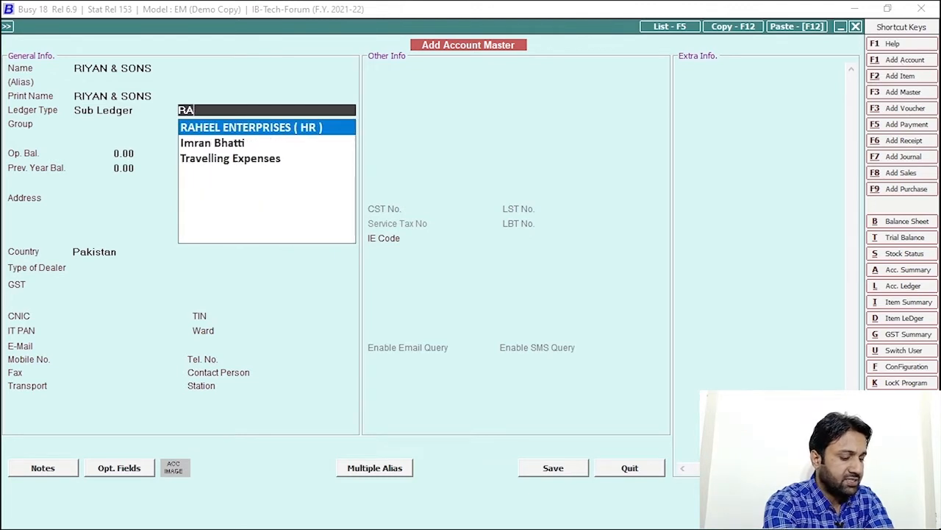
pyautogui.press('Return')
pyautogui.press('Return')
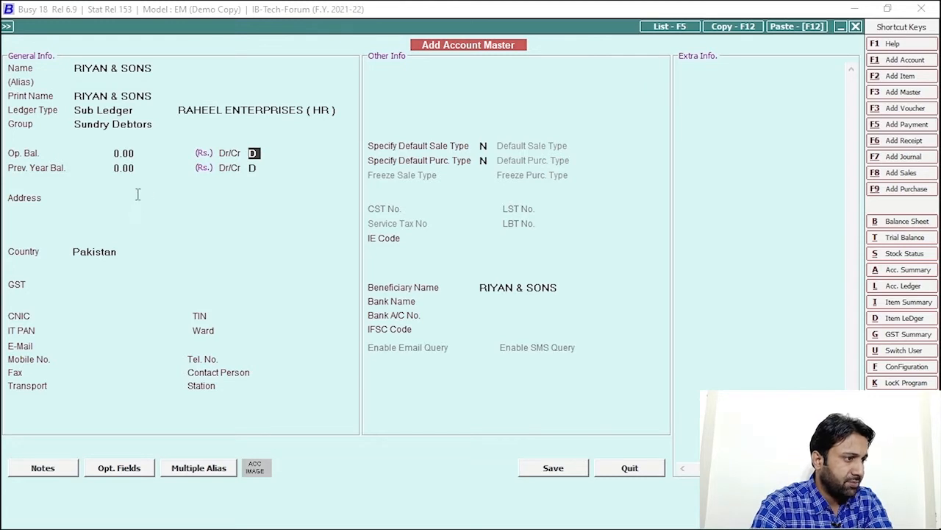
pyautogui.press('Return')
pyautogui.write('HYD')
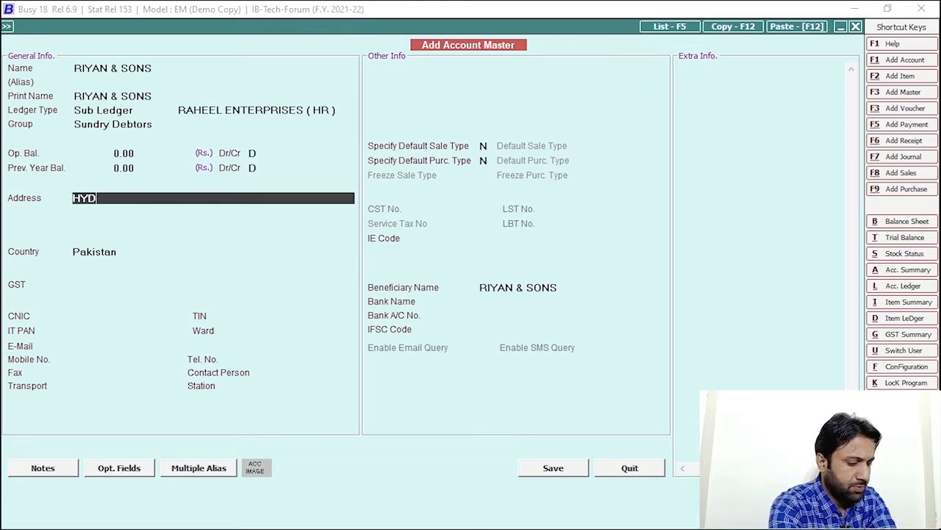
pyautogui.write('ERABA')
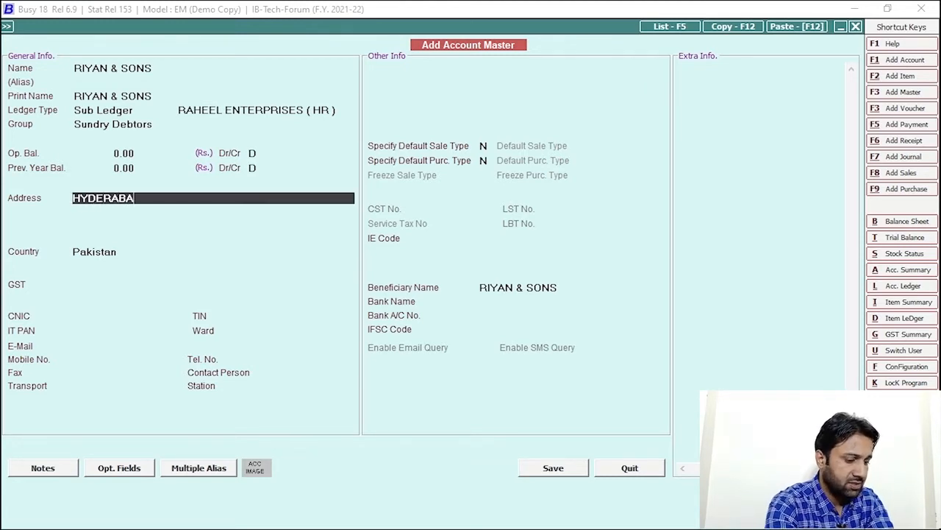
pyautogui.press('Return')
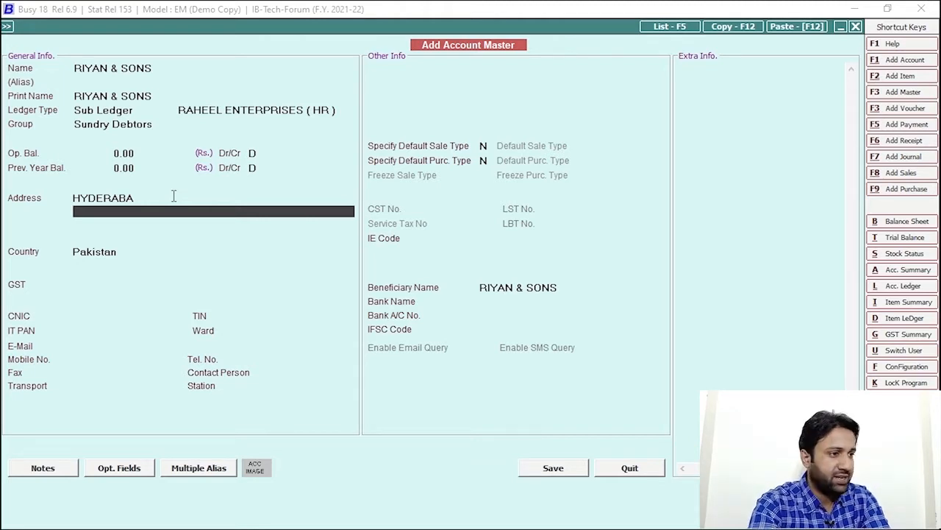
pyautogui.click(542, 467)
# - Create a new account named SHAKEEL & SONS as a Sub Ledger
pyautogui.click(901, 59)
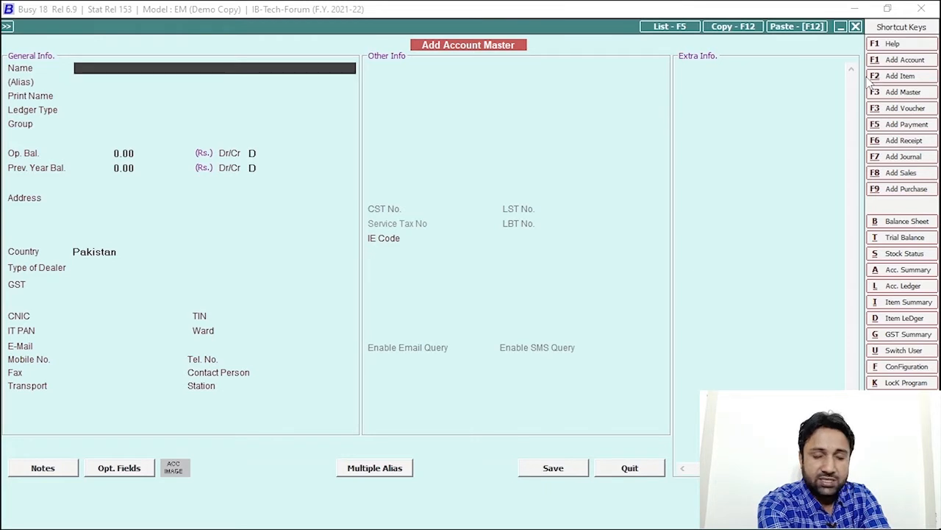
pyautogui.write('SHAKEEL')
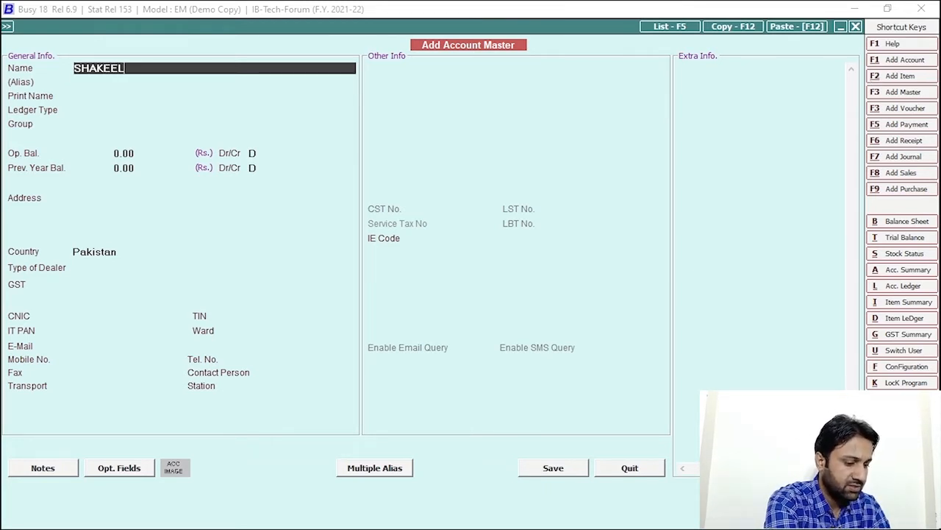
pyautogui.write(' & SONS')
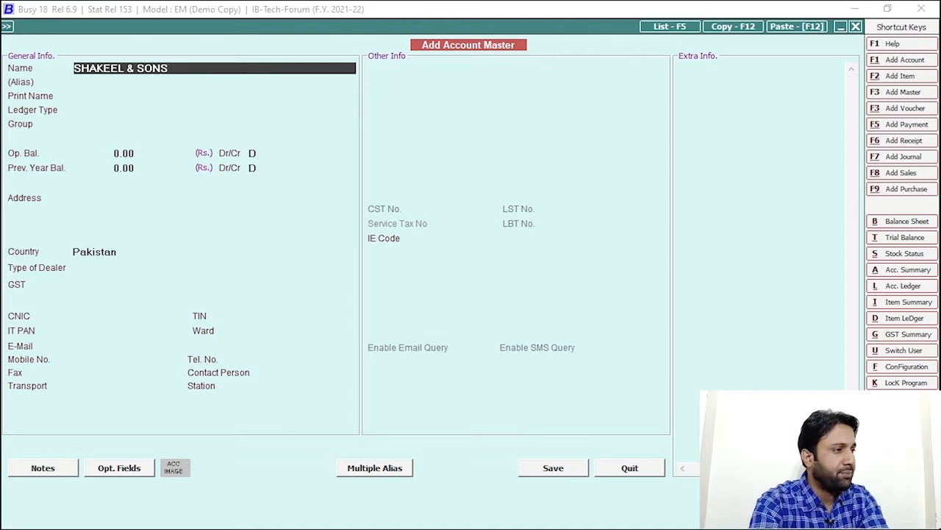
pyautogui.press('Return')
pyautogui.press('Return')
pyautogui.press('Return')
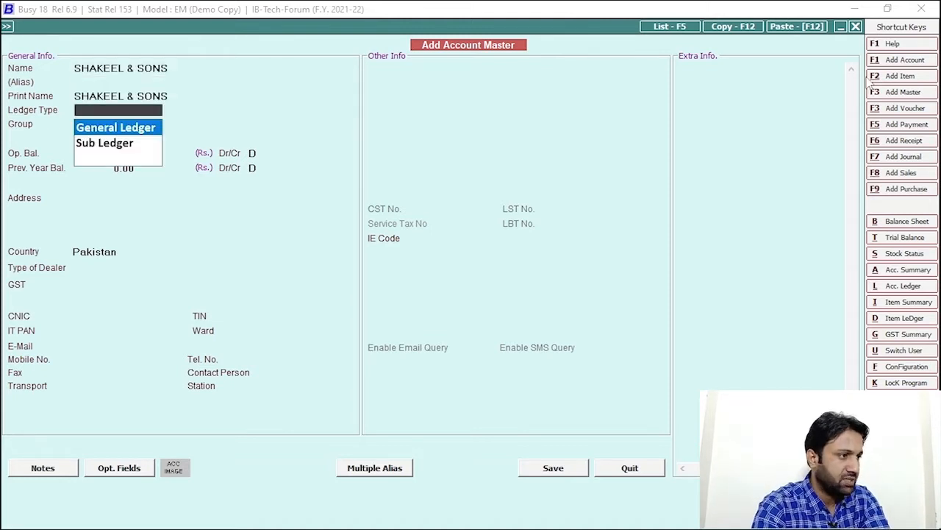
pyautogui.press('Down')
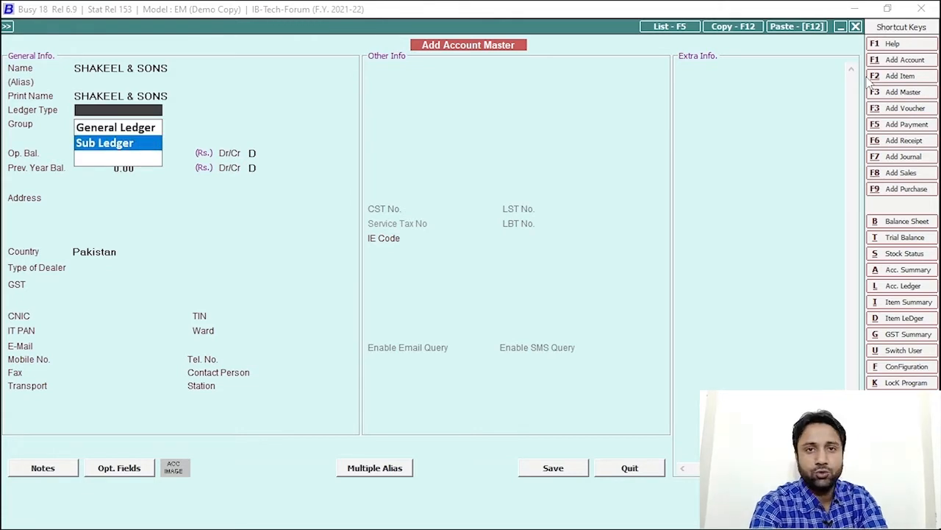
pyautogui.press('Return')
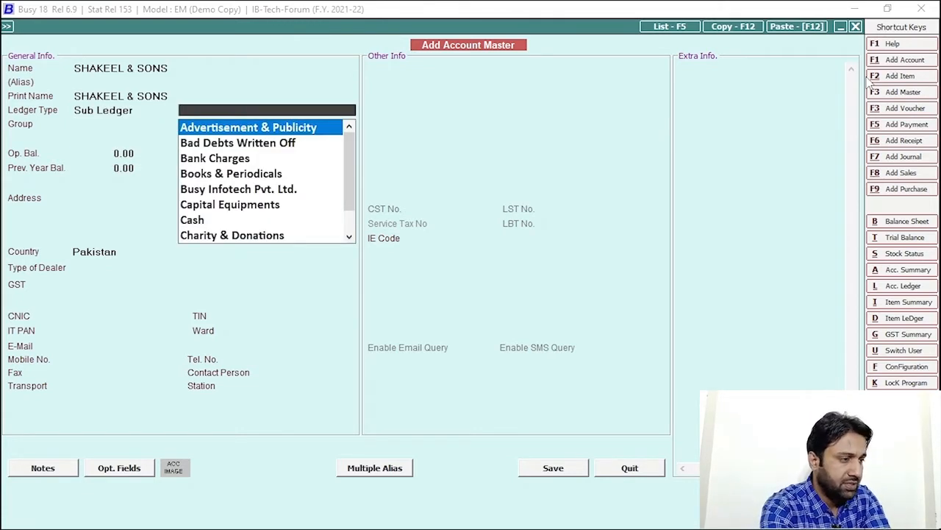
# - Set parent RAHEEL ENTERPRISES ( HR ), group Sundry Debtors, address MULTAN, and save
pyautogui.write('RAHE')
pyautogui.press('Return')
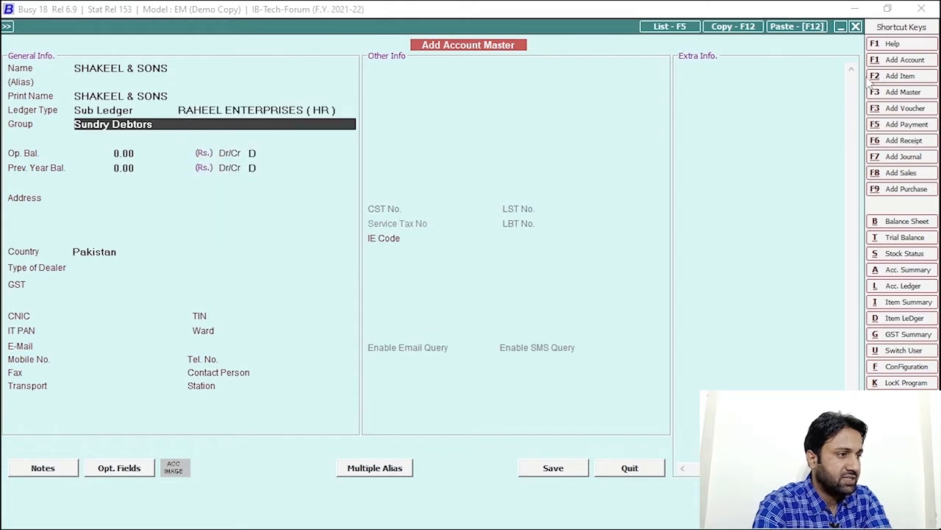
pyautogui.press('Return')
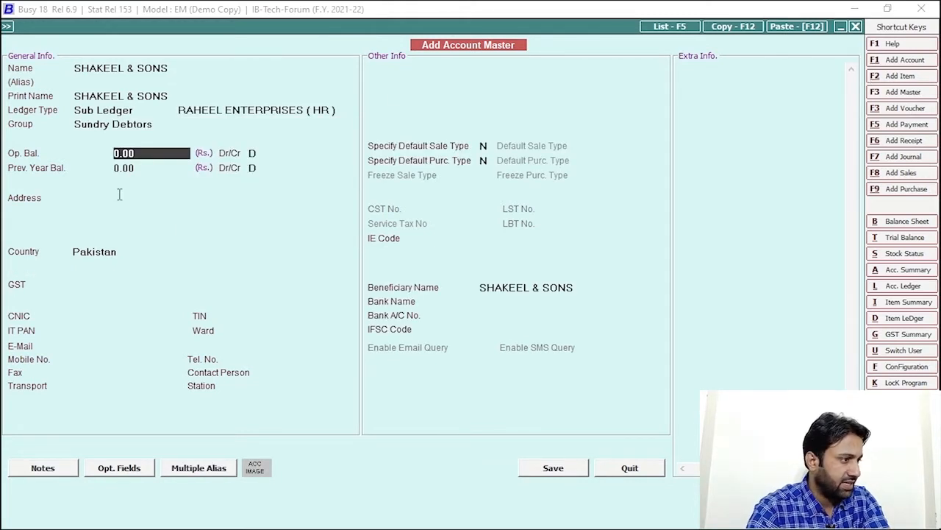
pyautogui.click(119, 195)
pyautogui.write('MULTAN')
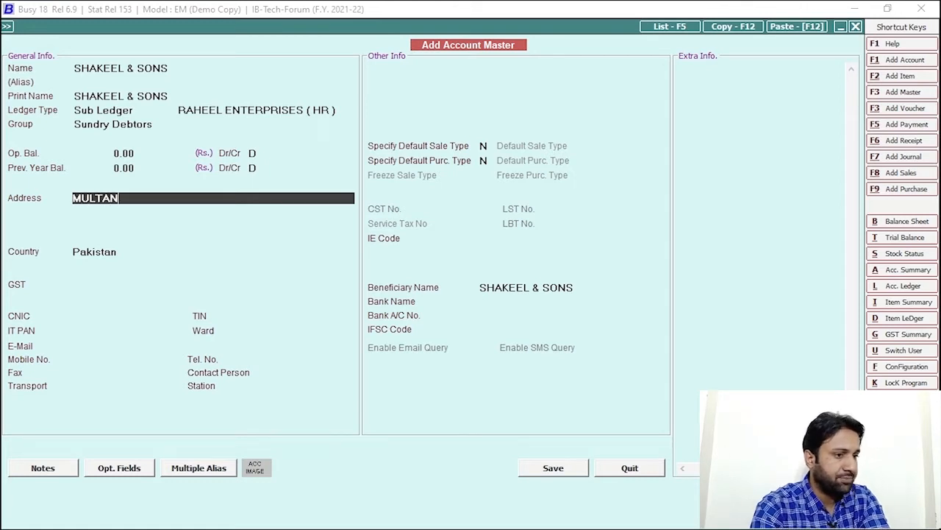
pyautogui.press('Return')
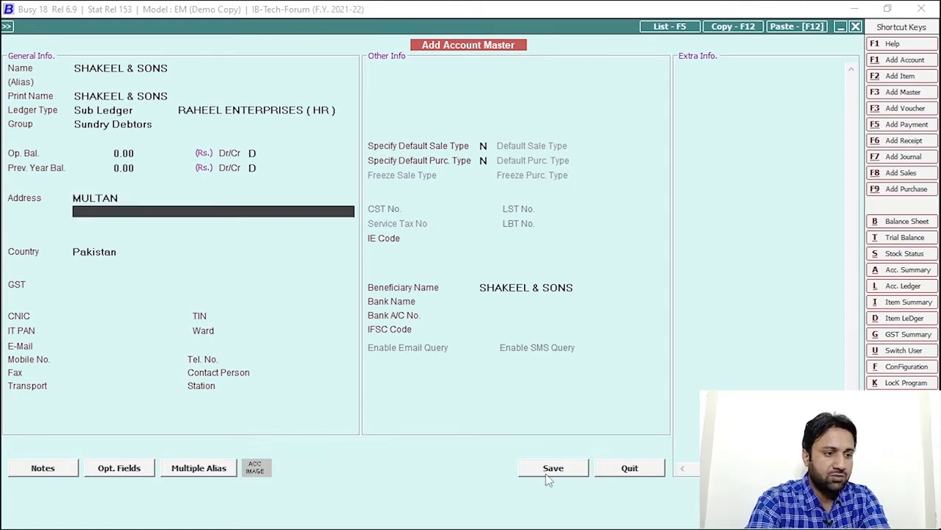
pyautogui.click(548, 472)
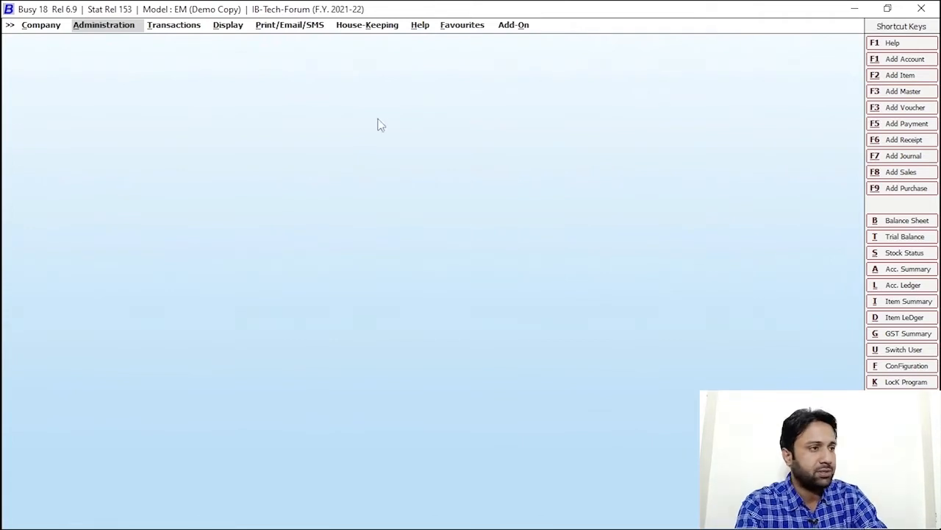
# - Start a Main-series GST/17% sales voucher for party RIYAN & SONS
pyautogui.click(180, 28)
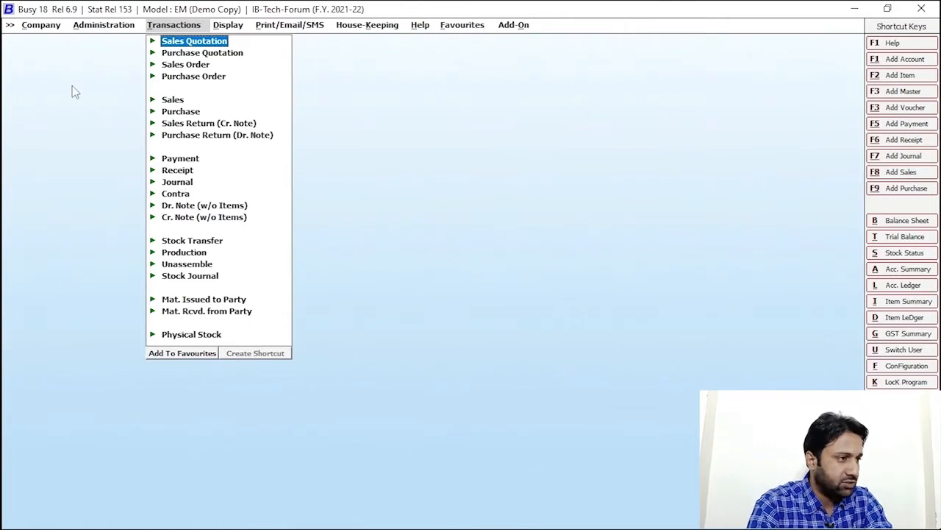
pyautogui.click(166, 102)
pyautogui.click(197, 109)
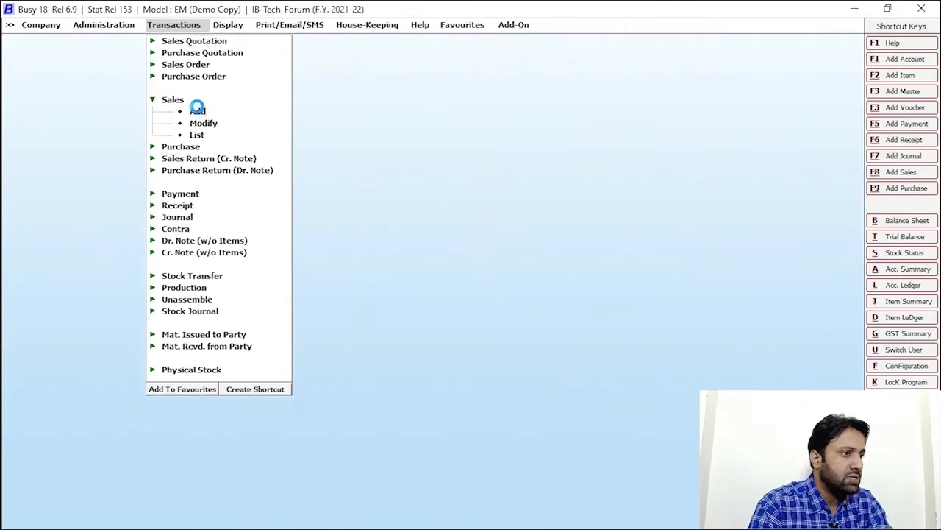
pyautogui.press('Return')
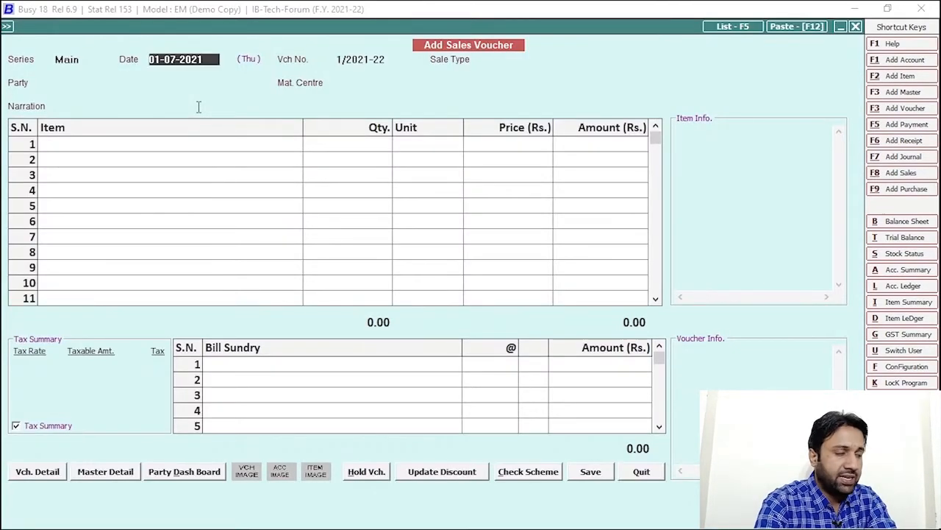
pyautogui.press('Return')
pyautogui.press('Down')
pyautogui.press('Down')
pyautogui.press('Return')
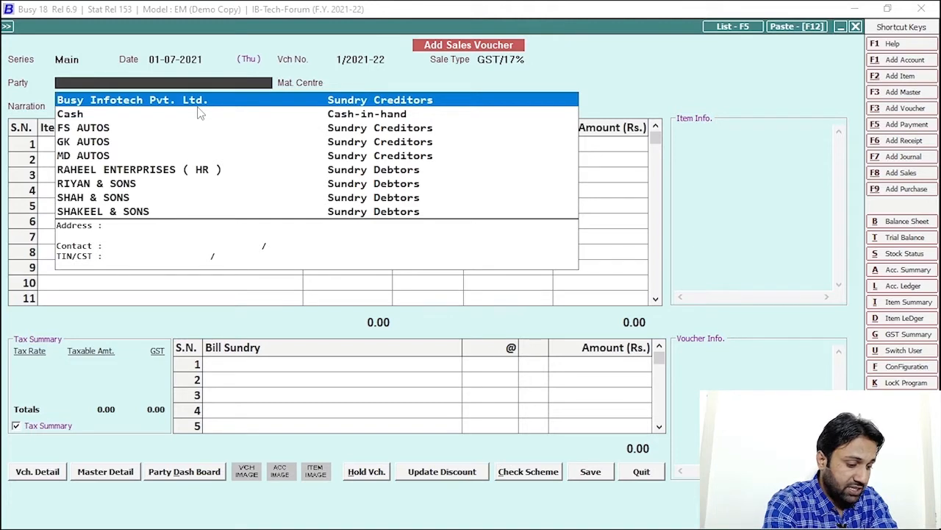
pyautogui.write('RIYA')
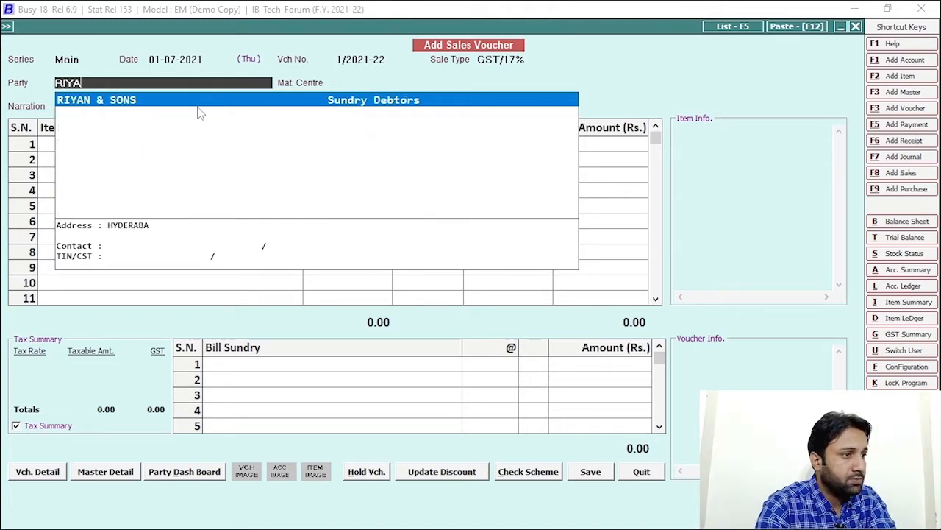
pyautogui.press('Return')
pyautogui.press('Return')
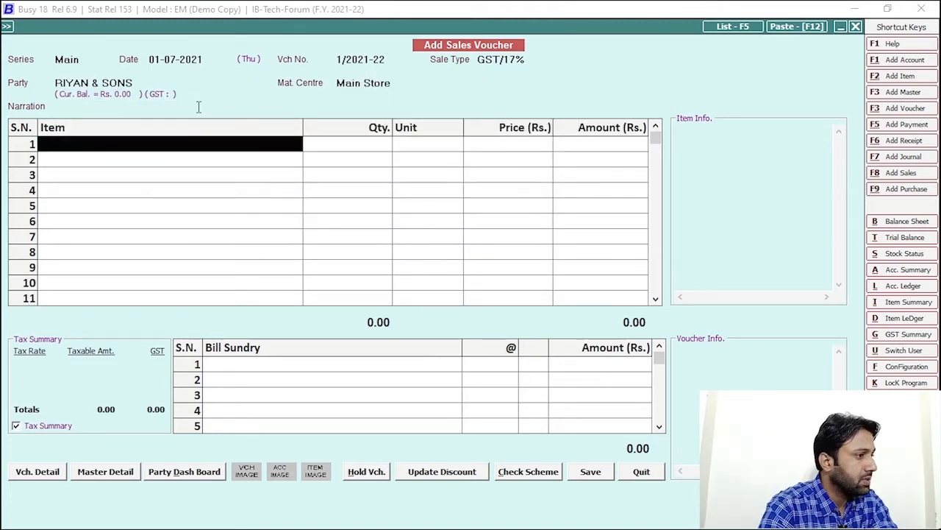
# - Add one Speed-70cc Bike 2012 at 70,000, overriding the negative stock warning
pyautogui.write('bIK')
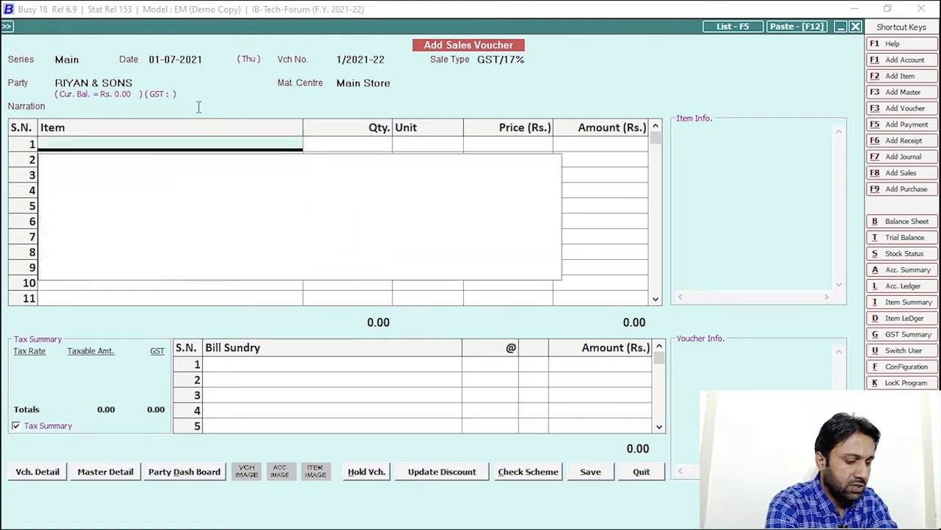
pyautogui.press('Down')
pyautogui.press('Down')
pyautogui.press('Down')
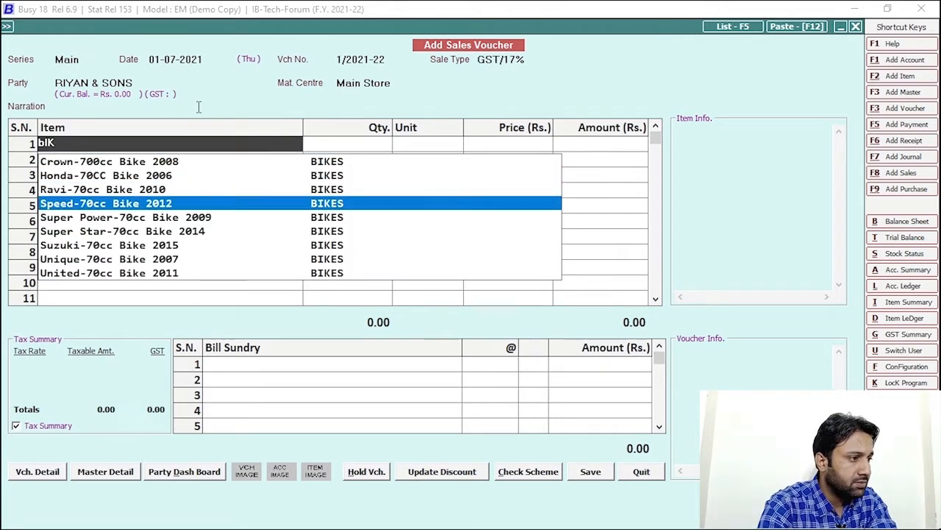
pyautogui.press('Return')
pyautogui.write('1')
pyautogui.press('Return')
pyautogui.press('Left')
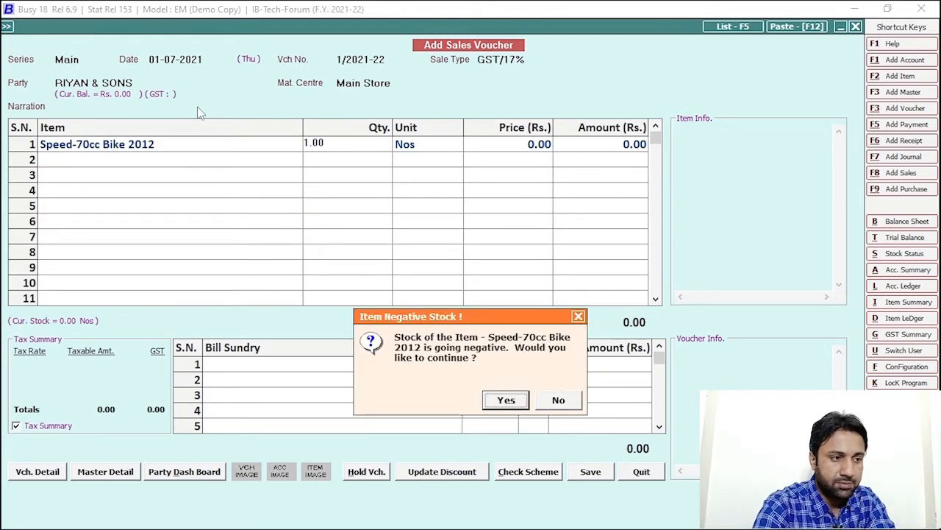
pyautogui.press('Return')
pyautogui.press('Return')
pyautogui.write('70000')
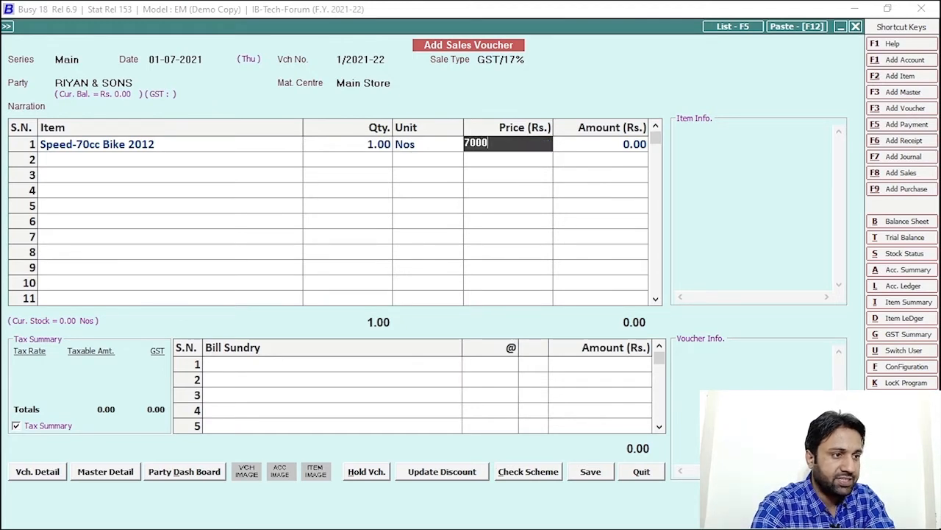
pyautogui.press('Return')
pyautogui.press('Return')
# - Add the GST bill sundry and save the 81,900.00 voucher, confirming bill-by-bill adjustment
pyautogui.click(293, 364)
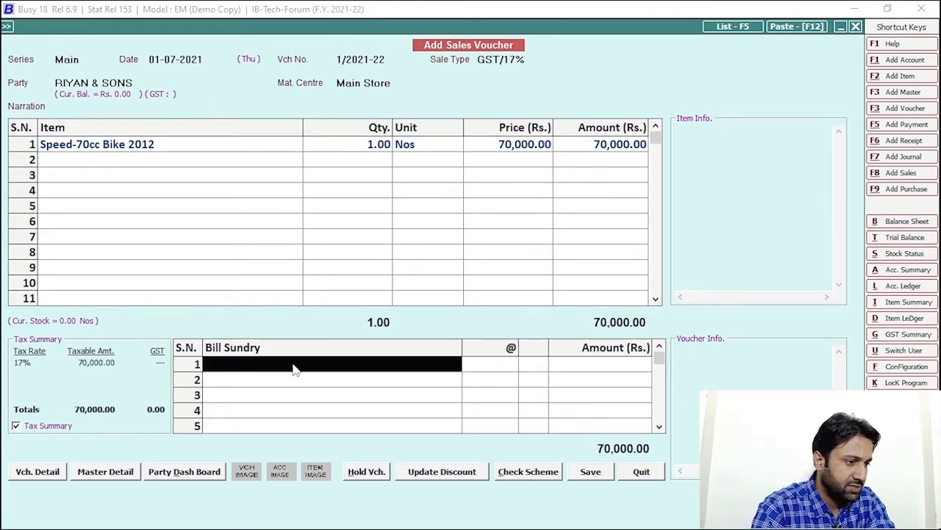
pyautogui.write('gST')
pyautogui.press('Return')
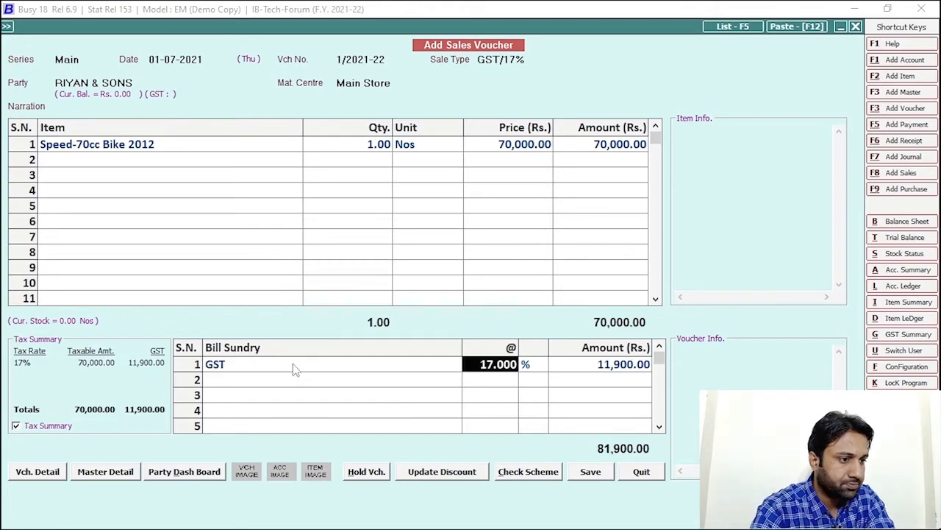
pyautogui.click(591, 471)
pyautogui.click(462, 372)
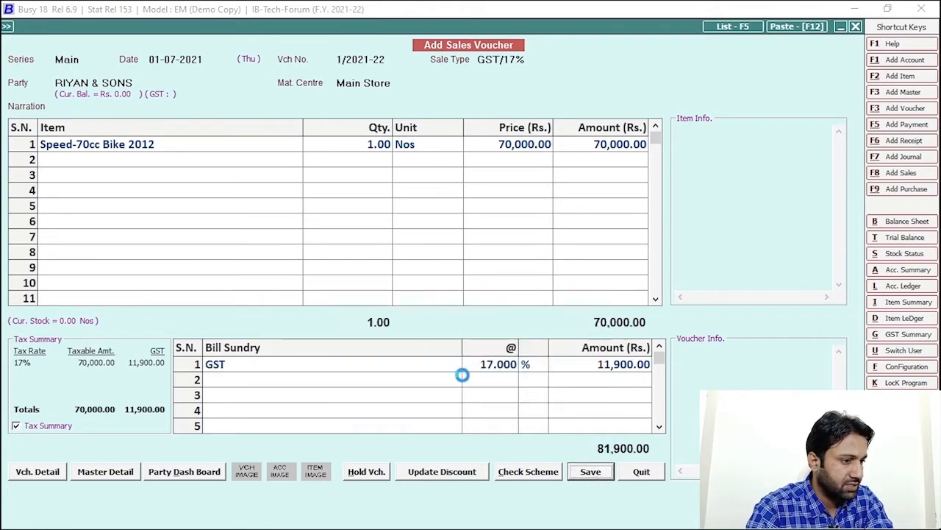
pyautogui.click(463, 467)
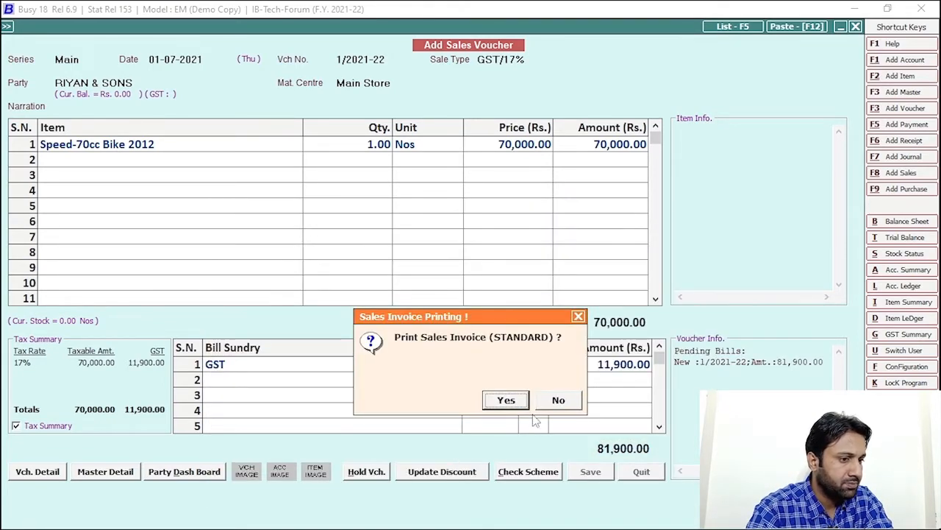
# - Skip printing, then start a GST/17% sales voucher dated 02-07-2021 for SHAH & SONS
pyautogui.click(563, 395)
pyautogui.press('Return')
pyautogui.press('Right')
pyautogui.press('BackSpace')
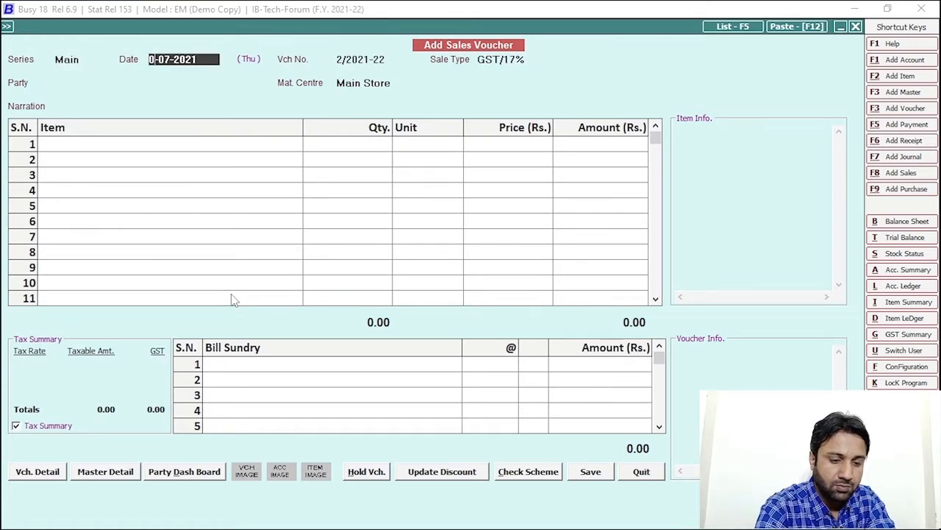
pyautogui.write('2')
pyautogui.press('Return')
pyautogui.press('Return')
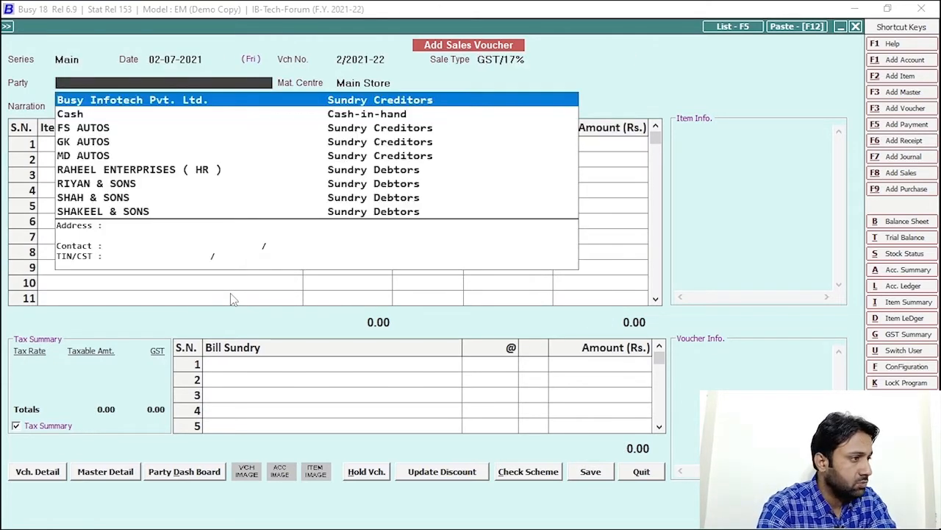
pyautogui.press('Down')
pyautogui.press('Down')
pyautogui.press('Down')
pyautogui.press('Down')
pyautogui.press('Down')
pyautogui.press('Down')
pyautogui.press('Down')
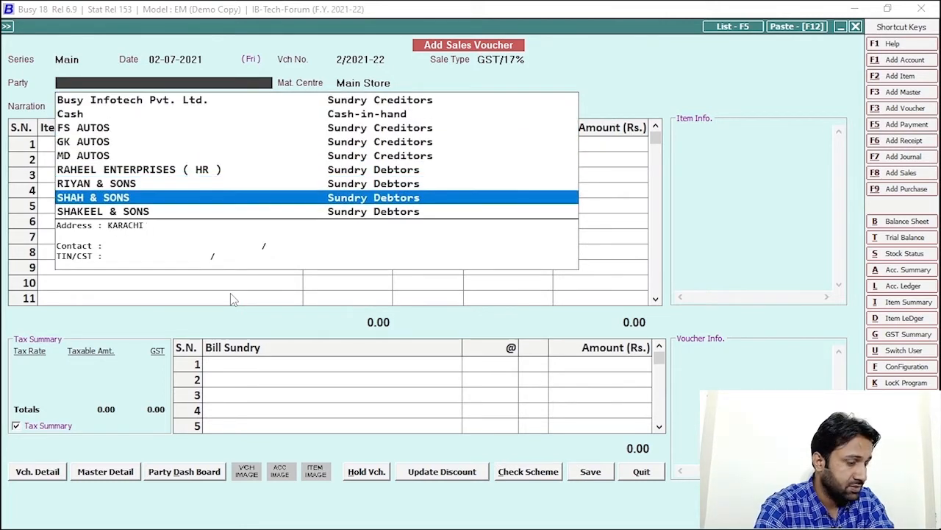
pyautogui.press('Return')
pyautogui.press('Return')
pyautogui.press('Return')
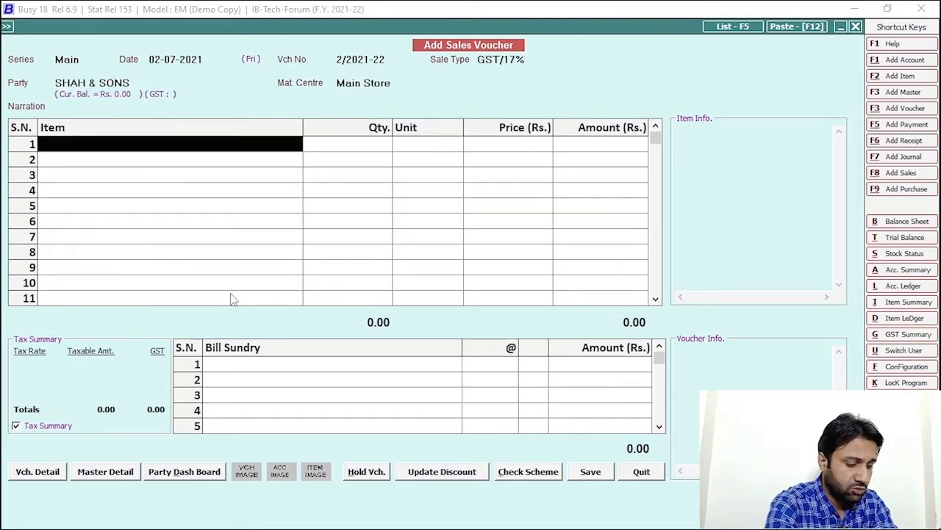
# - Add one Super Power-70cc Bike 2009 at 80,000
pyautogui.write('biK')
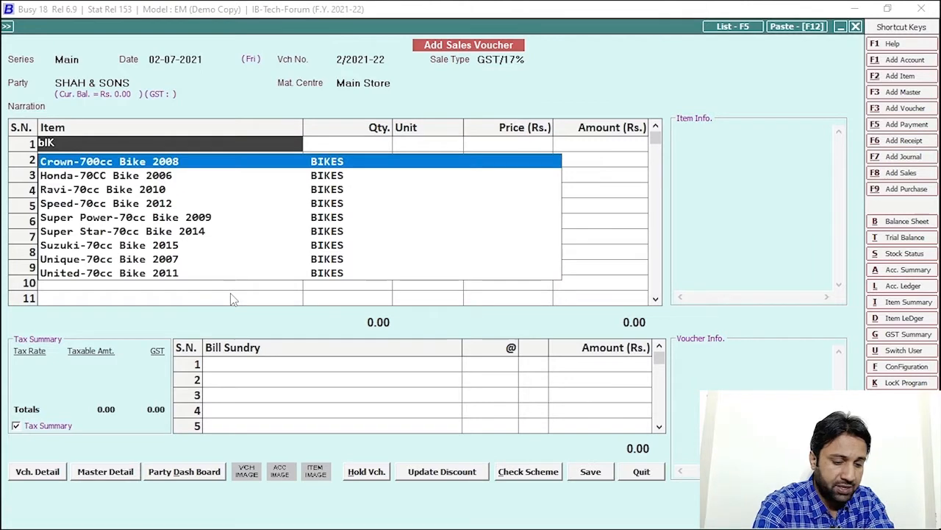
pyautogui.press('Down')
pyautogui.press('Down')
pyautogui.press('Down')
pyautogui.press('Down')
pyautogui.press('Return')
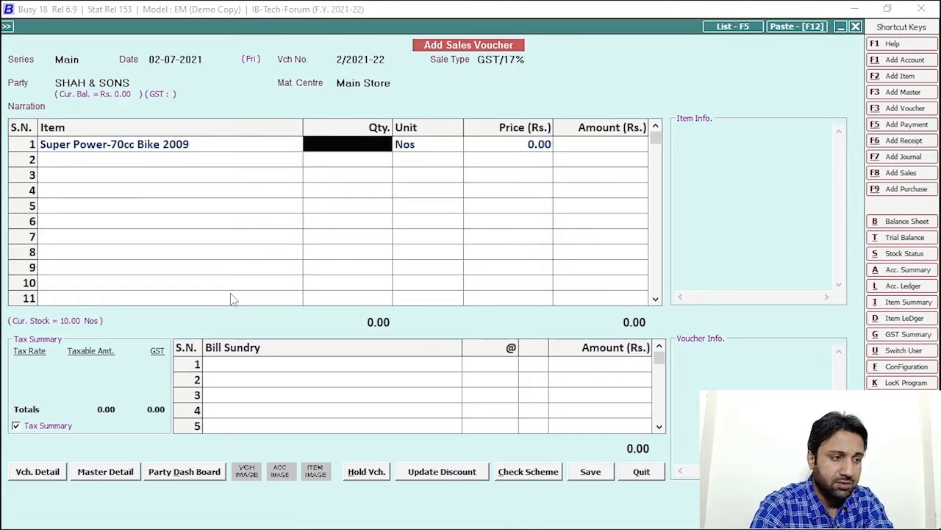
pyautogui.write('1')
pyautogui.press('Return')
pyautogui.press('Return')
pyautogui.press('Return')
pyautogui.press('Left')
pyautogui.write('80000')
pyautogui.press('Return')
# - Add GST and save the 93,600.00 voucher without printing the invoice
pyautogui.press('Return')
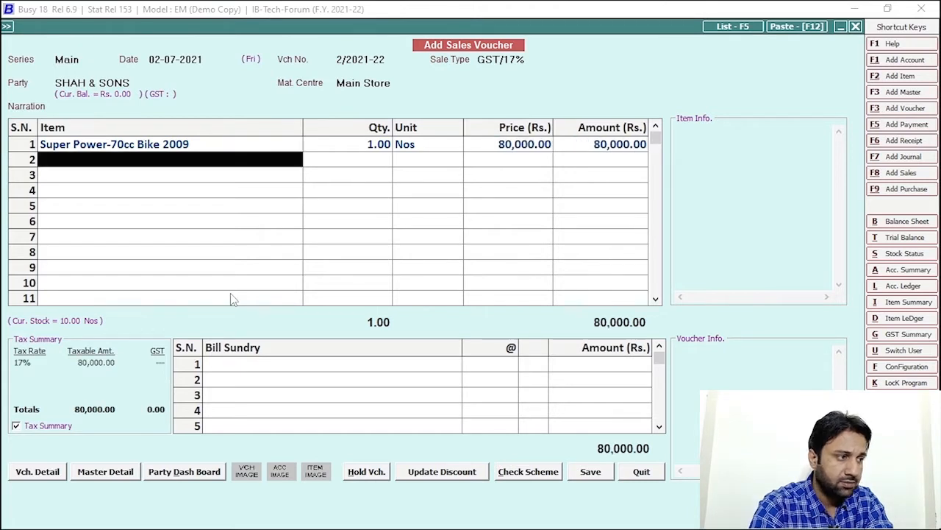
pyautogui.press('Return')
pyautogui.write('gST')
pyautogui.press('Return')
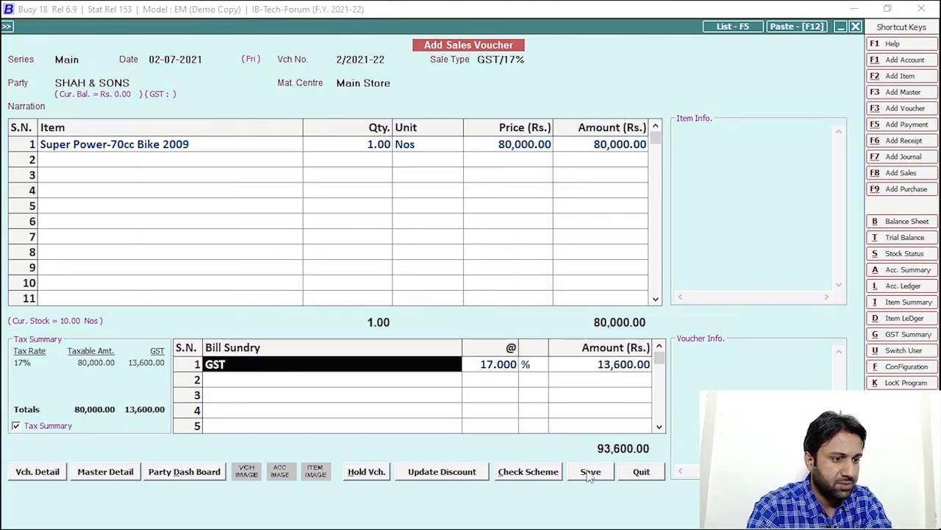
pyautogui.click(591, 472)
pyautogui.click(462, 372)
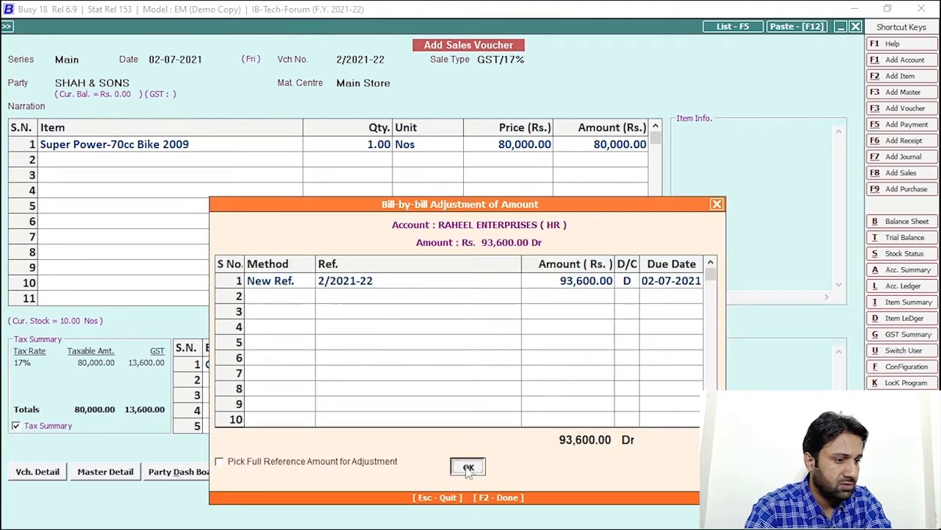
pyautogui.click(467, 464)
pyautogui.click(558, 403)
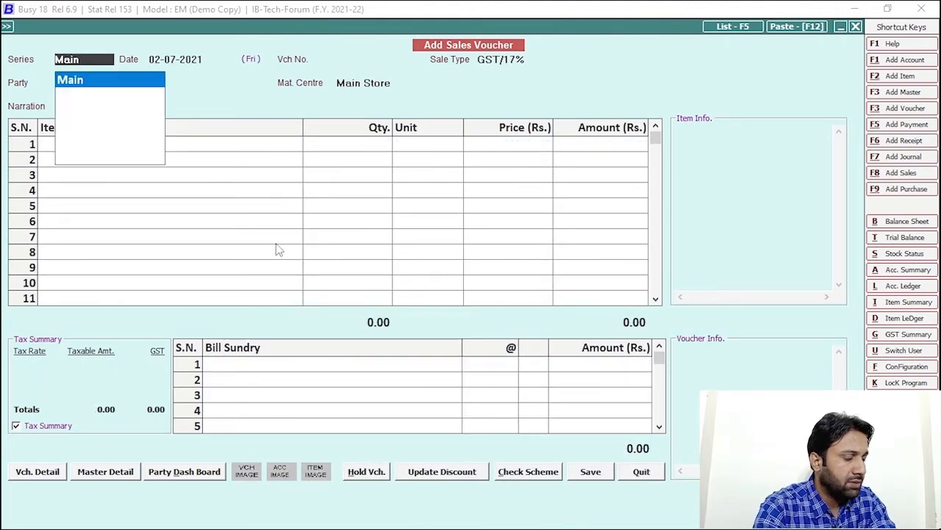
# - Date the Main-series sales voucher 03-07-2021 with SHAKEEL & SONS as the party
pyautogui.press('Return')
pyautogui.press('Right')
pyautogui.press('BackSpace')
pyautogui.write('3')
pyautogui.press('Return')
pyautogui.press('Return')
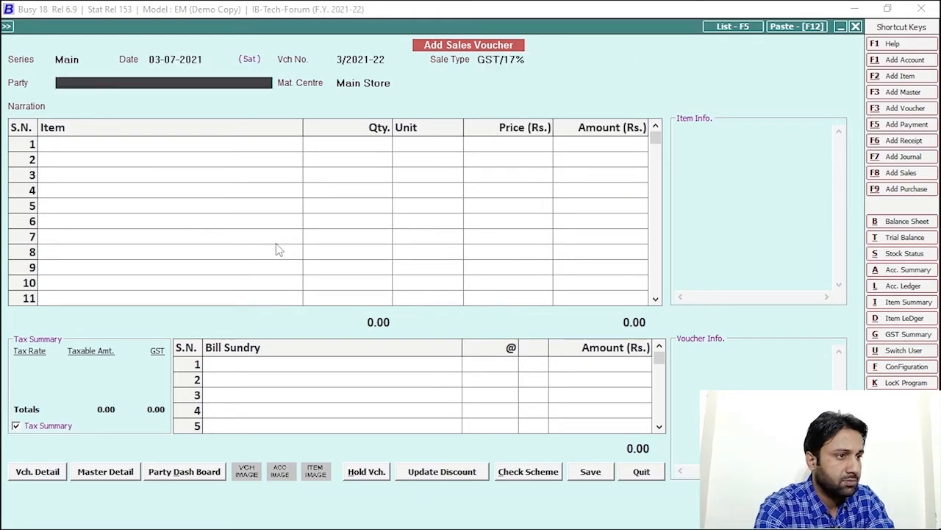
pyautogui.write('SHAKEE')
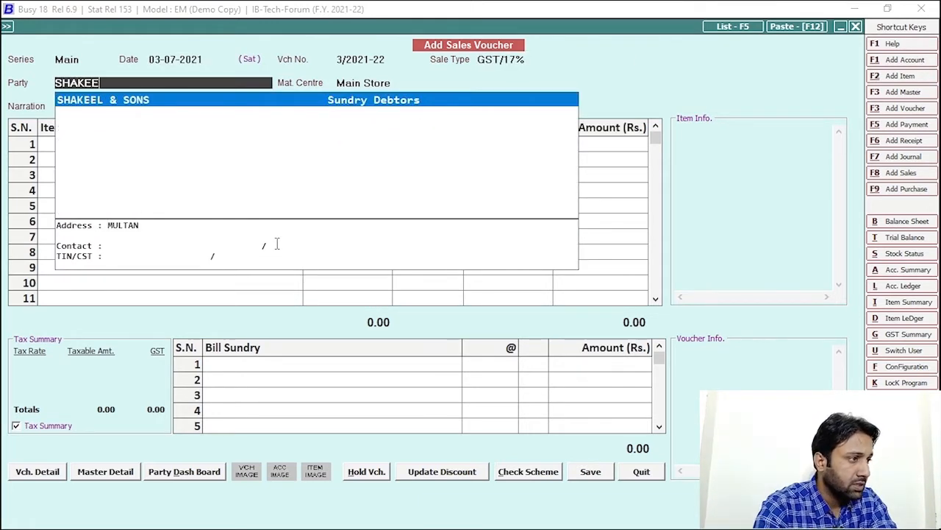
pyautogui.press('Return')
pyautogui.press('Return')
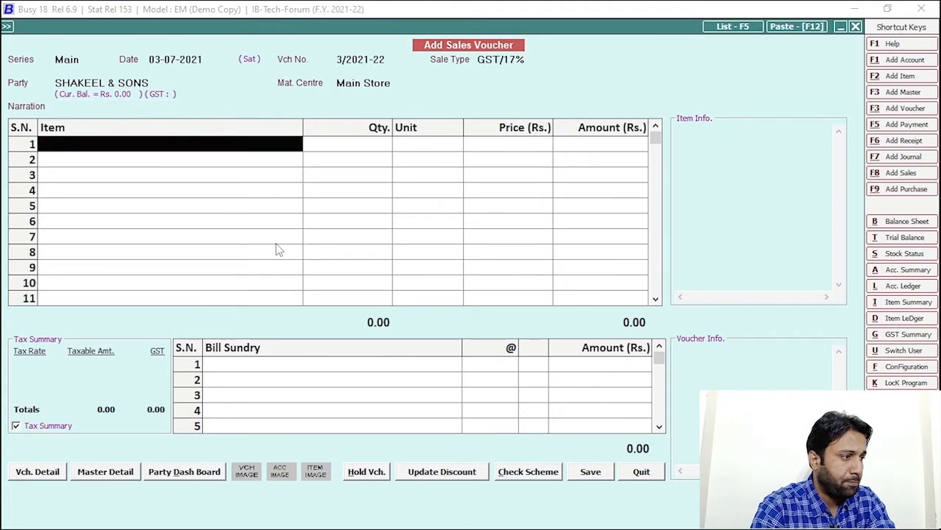
# - Add one Super Star-70cc Bike 2014 at a price of 50,000
pyautogui.write('bIKE')
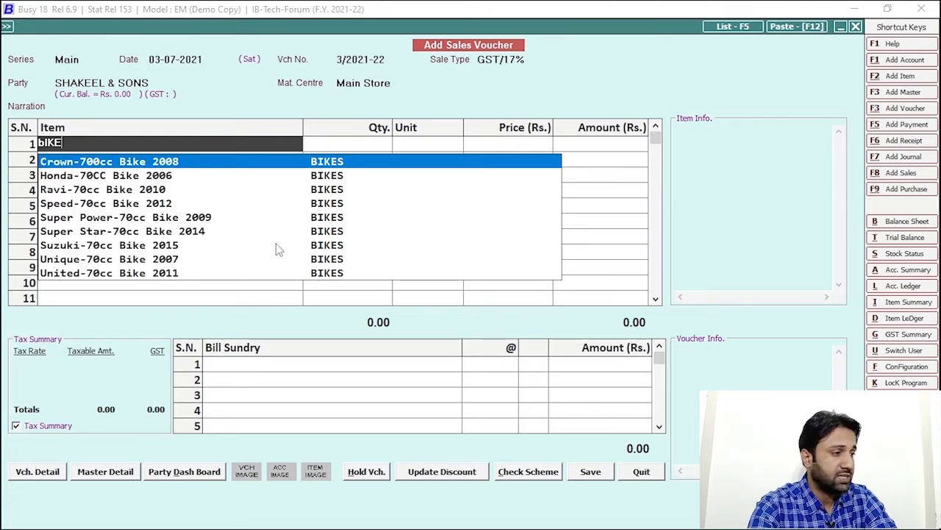
pyautogui.press('Down')
pyautogui.press('Down')
pyautogui.press('Down')
pyautogui.press('Down')
pyautogui.press('Down')
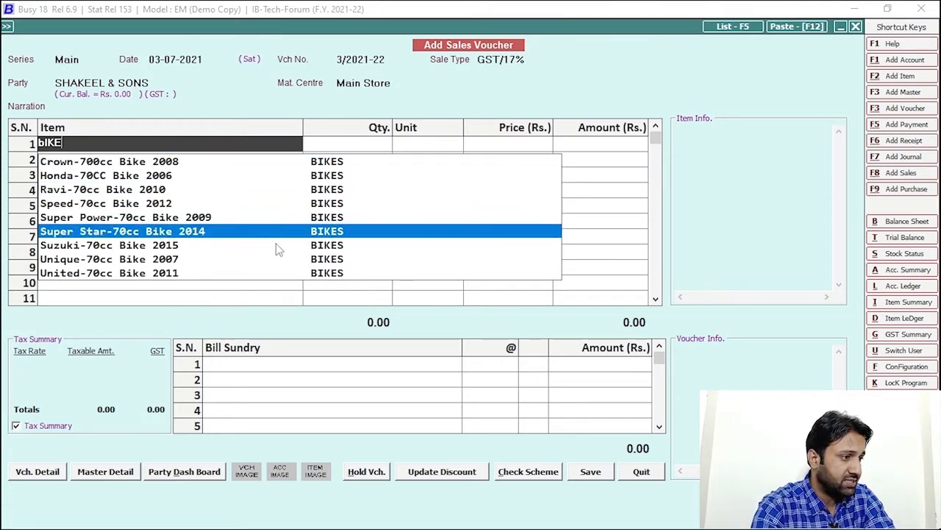
pyautogui.press('Return')
pyautogui.write('1')
pyautogui.press('Return')
pyautogui.press('Left')
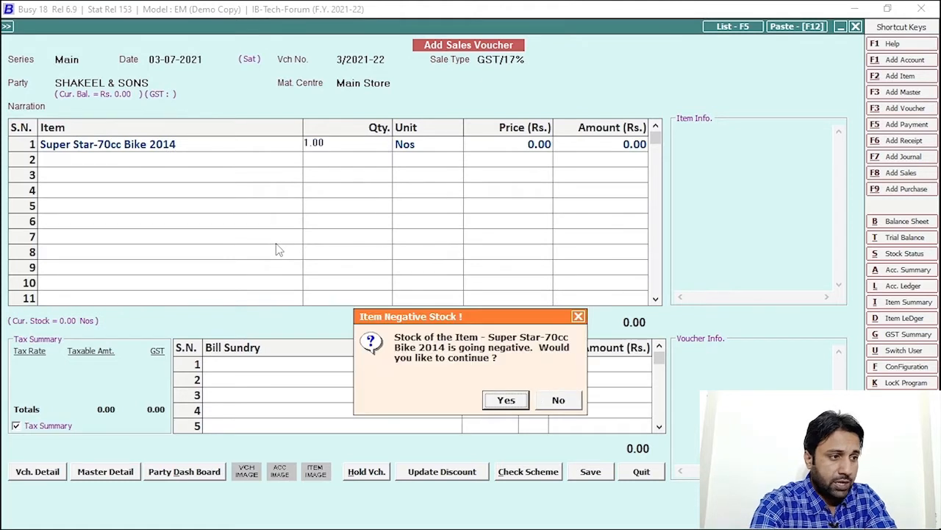
pyautogui.press('Return')
pyautogui.press('Return')
pyautogui.write('50000')
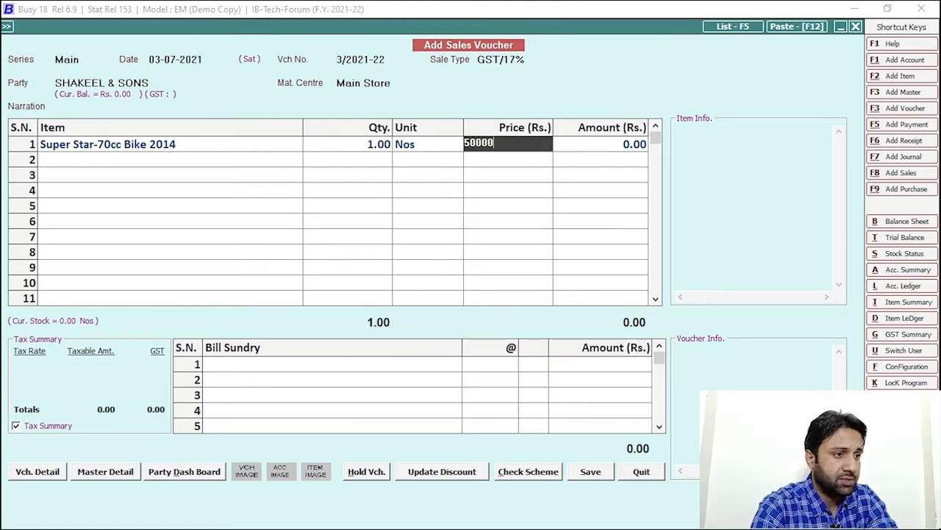
pyautogui.press('Return')
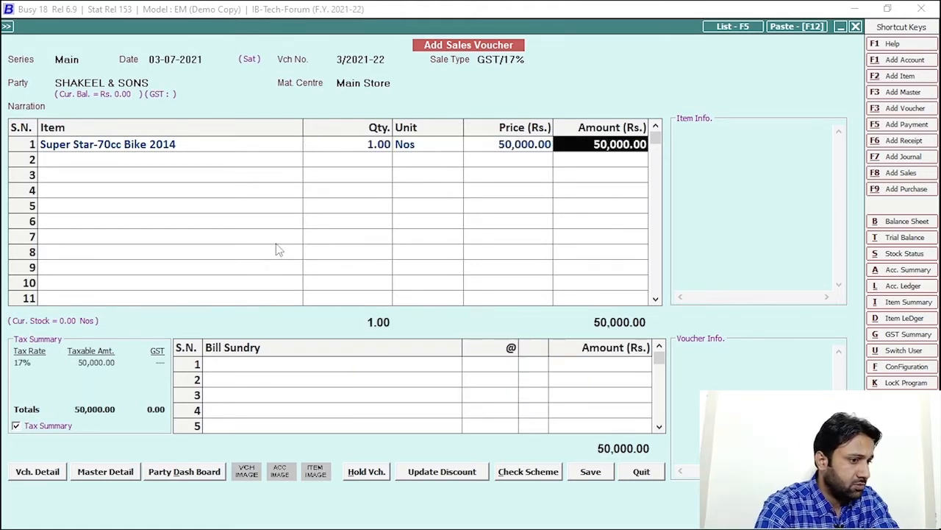
# - Add the 17% GST bill sundry and save the invoice without printing it
pyautogui.click(300, 364)
pyautogui.write('gST')
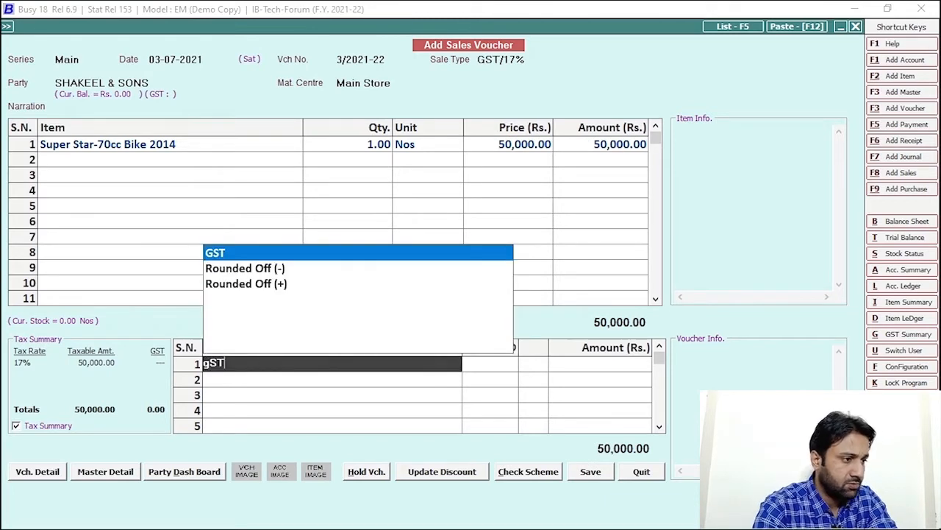
pyautogui.press('Return')
pyautogui.press('Return')
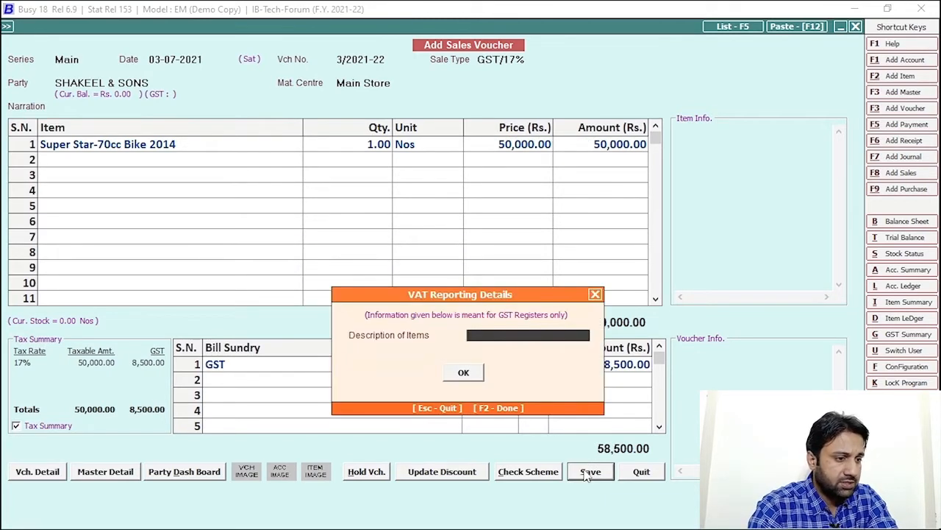
pyautogui.click(467, 373)
pyautogui.click(467, 467)
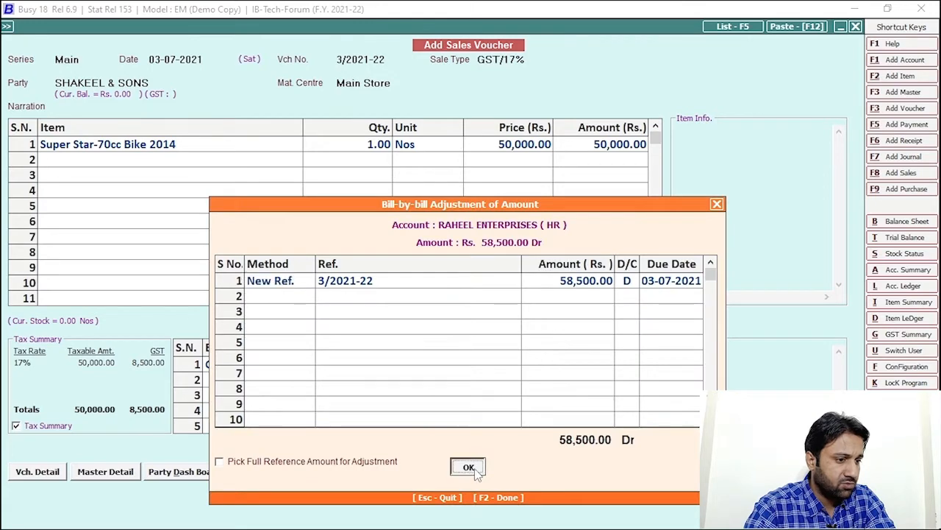
pyautogui.click(556, 401)
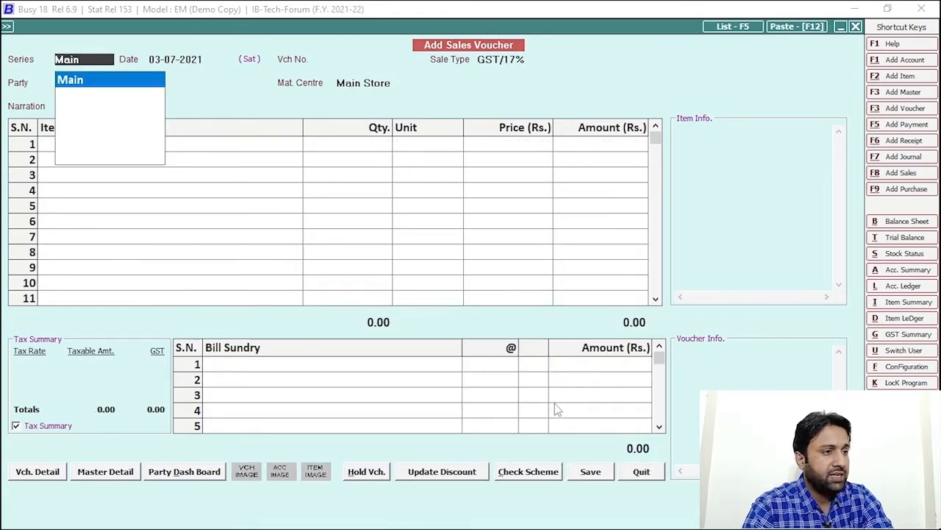
pyautogui.press('Escape')
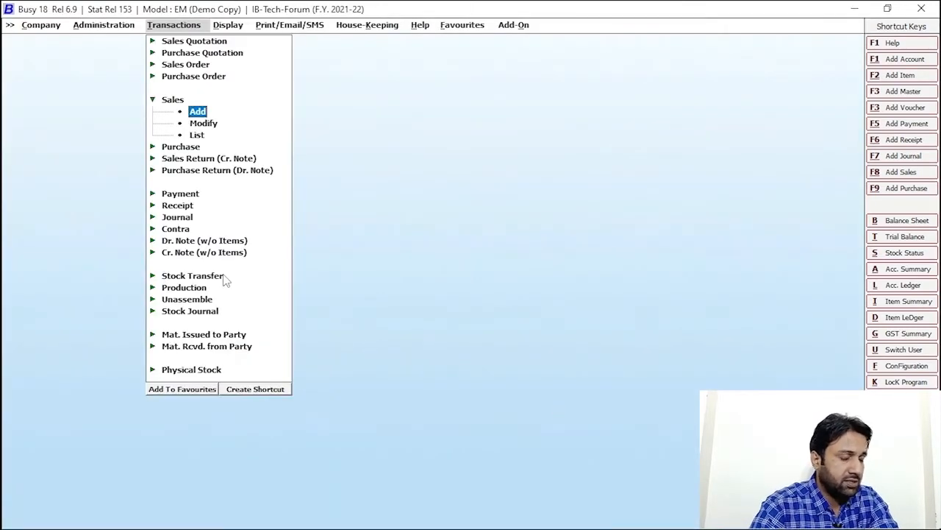
# - Show the RAHEEL ENTERPRISES (HR) account ledger for July 2021
pyautogui.press('Escape')
pyautogui.press('Escape')
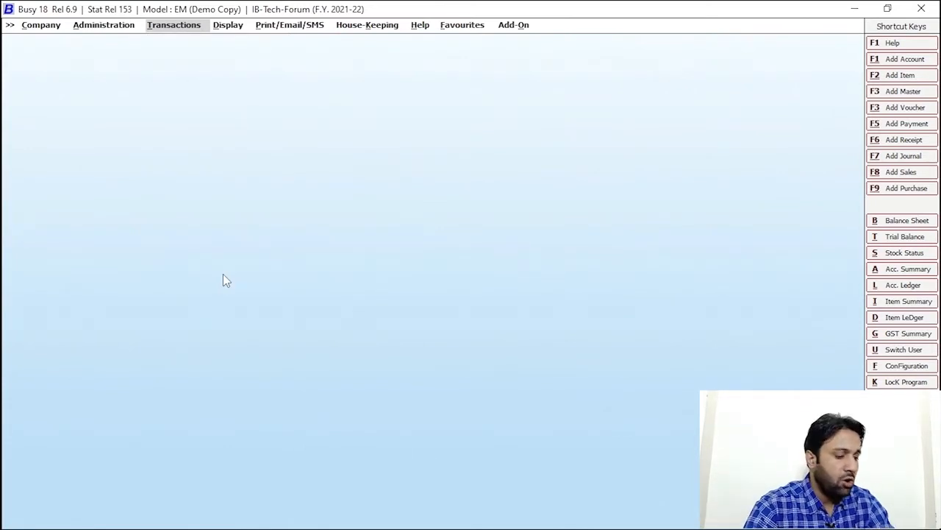
pyautogui.write('l')
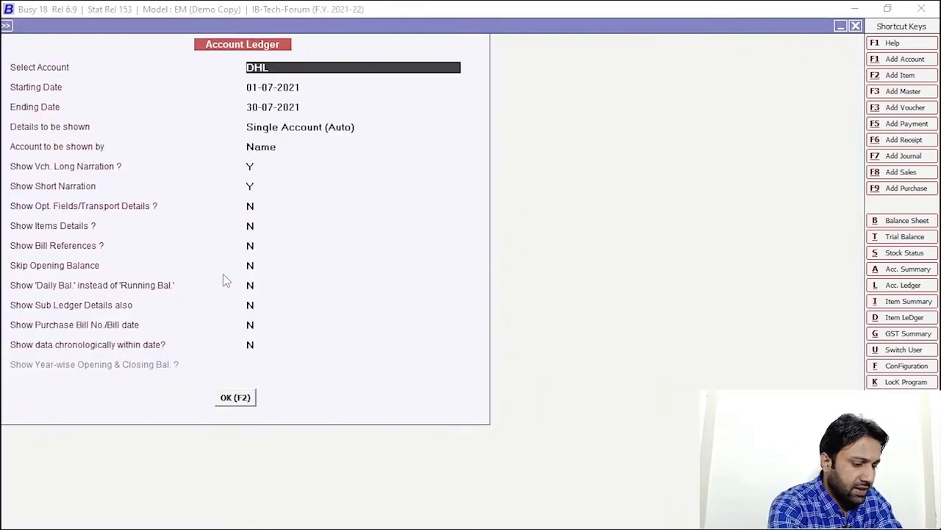
pyautogui.write('RAHE')
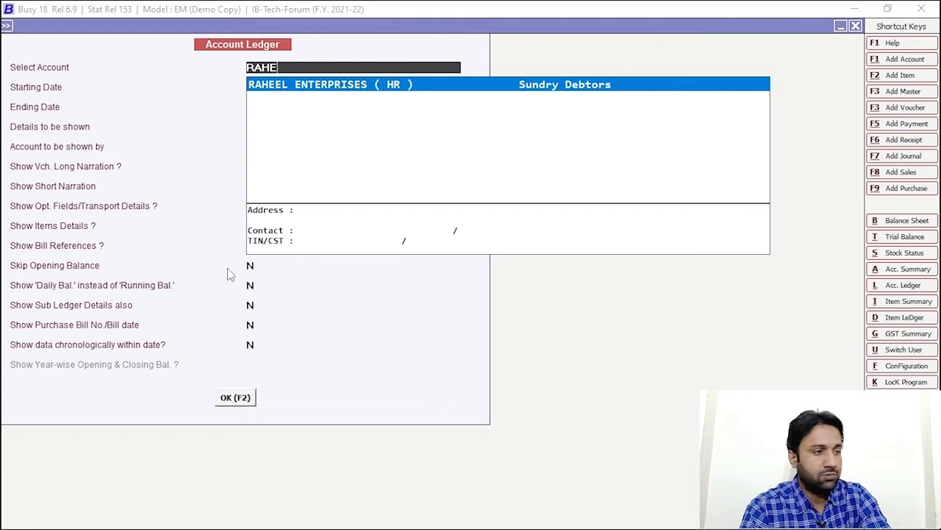
pyautogui.press('Return')
pyautogui.click(243, 397)
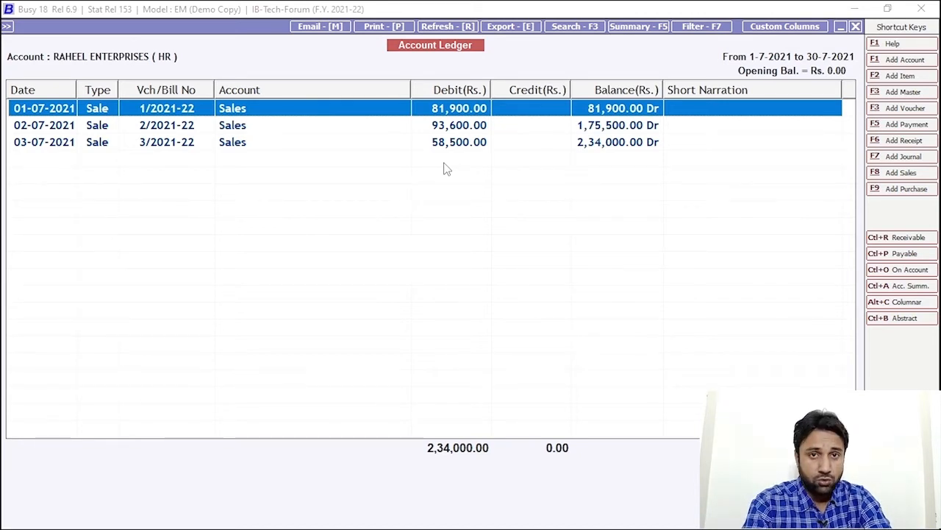
# - Inspect sale vouchers 1, 2 and 3/2021-22 from the ledger, then close the ledger
pyautogui.doubleClick(236, 114)
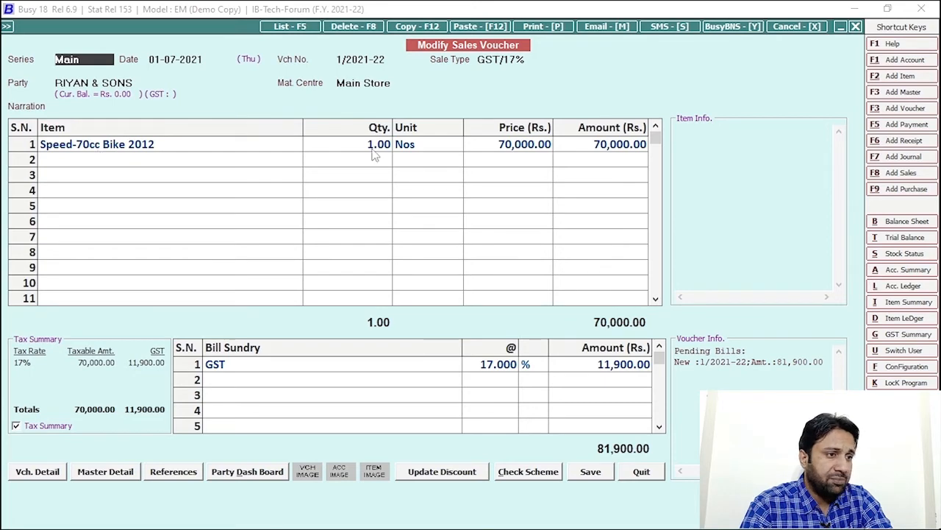
pyautogui.press('Escape')
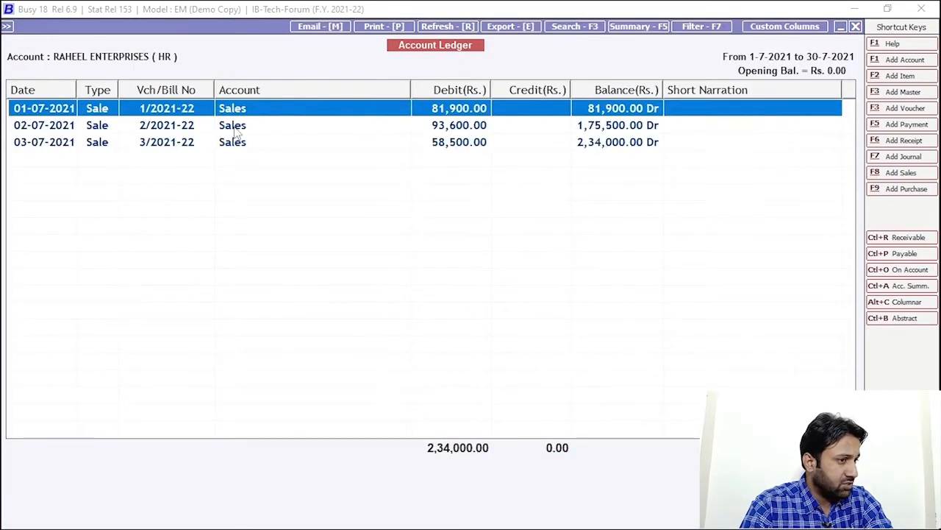
pyautogui.click(233, 126)
pyautogui.doubleClick(235, 131)
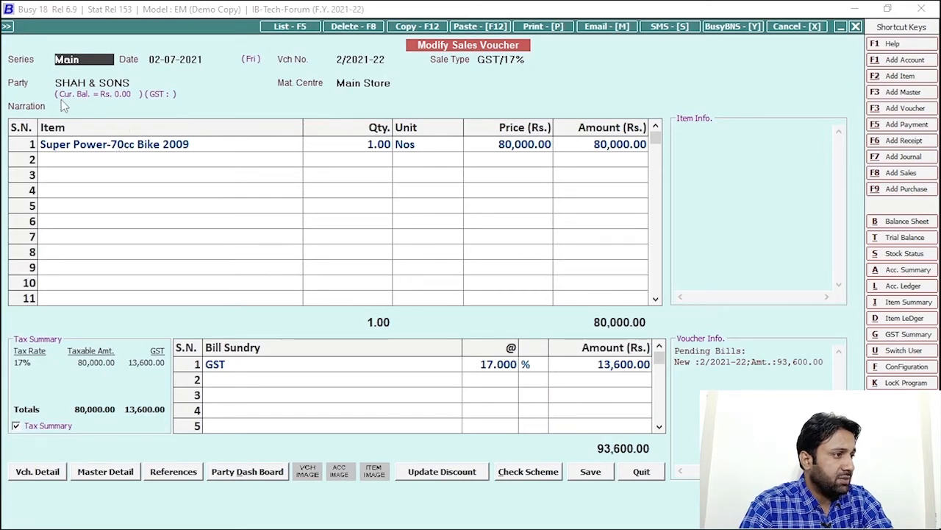
pyautogui.press('Escape')
pyautogui.click(153, 145)
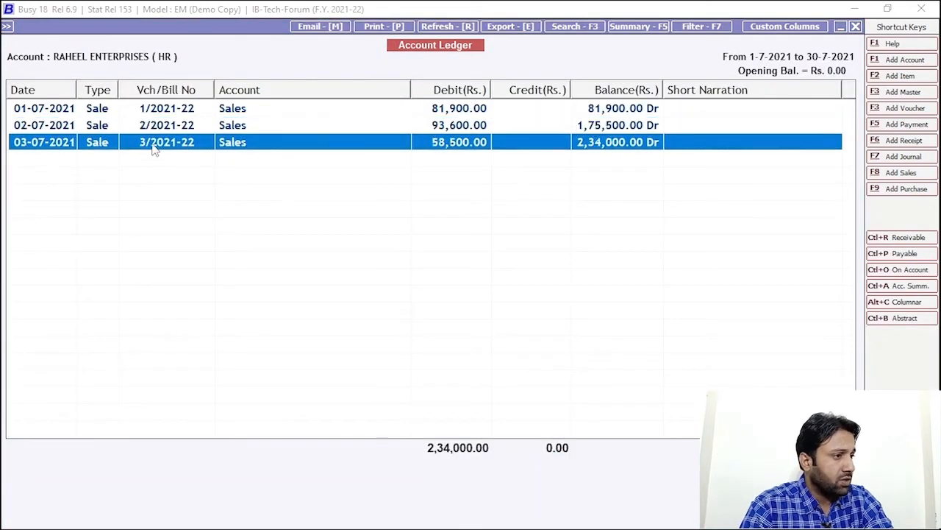
pyautogui.doubleClick(154, 144)
pyautogui.press('Escape')
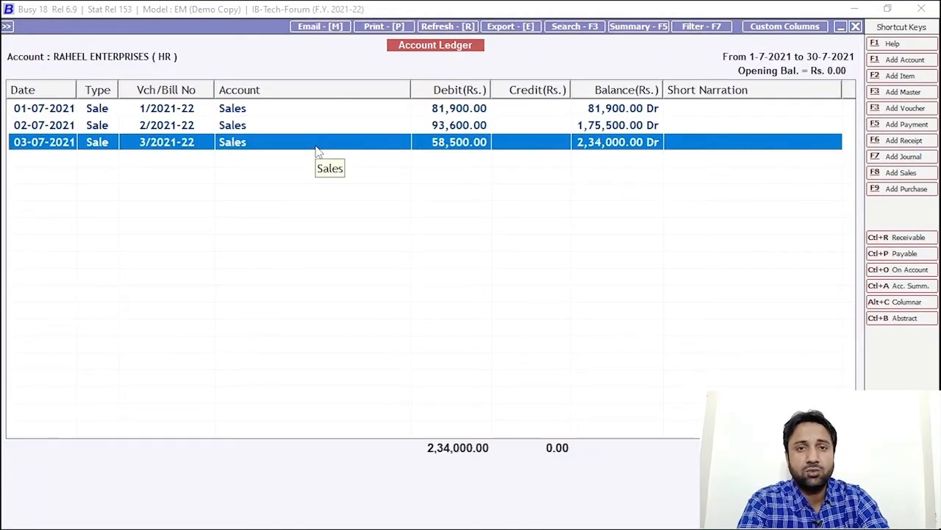
pyautogui.press('Escape')
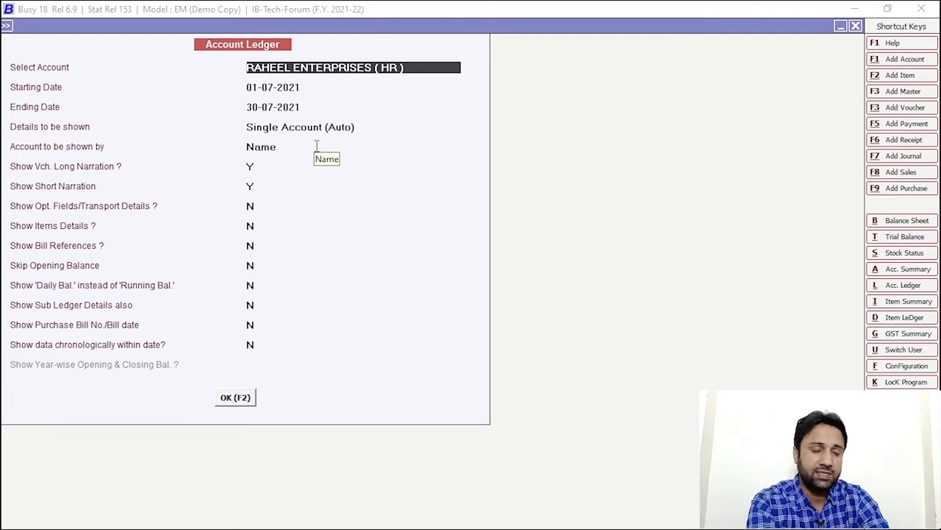
pyautogui.press('Escape')
pyautogui.press('Escape')
pyautogui.press('Escape')
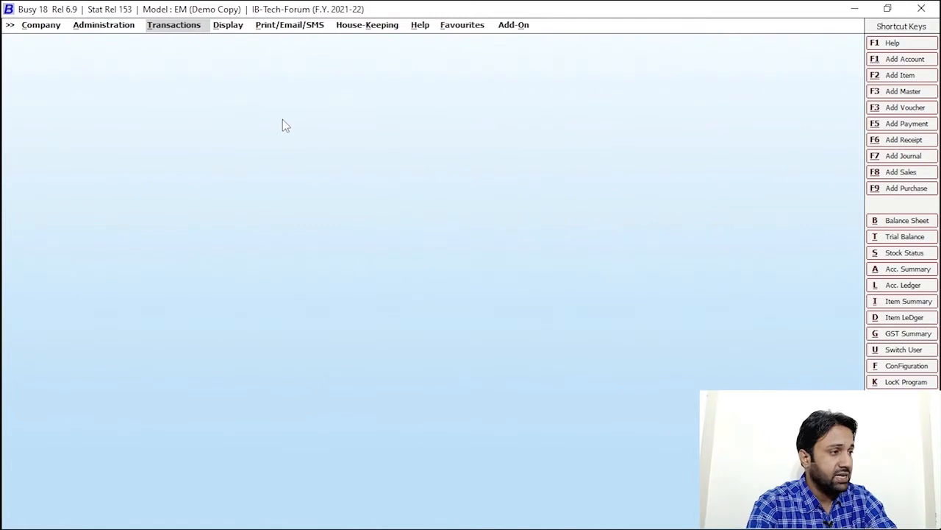
# - Enter a receipt voucher dated 01-07-2021 crediting 10,000 and debiting Cash
pyautogui.press('Return')
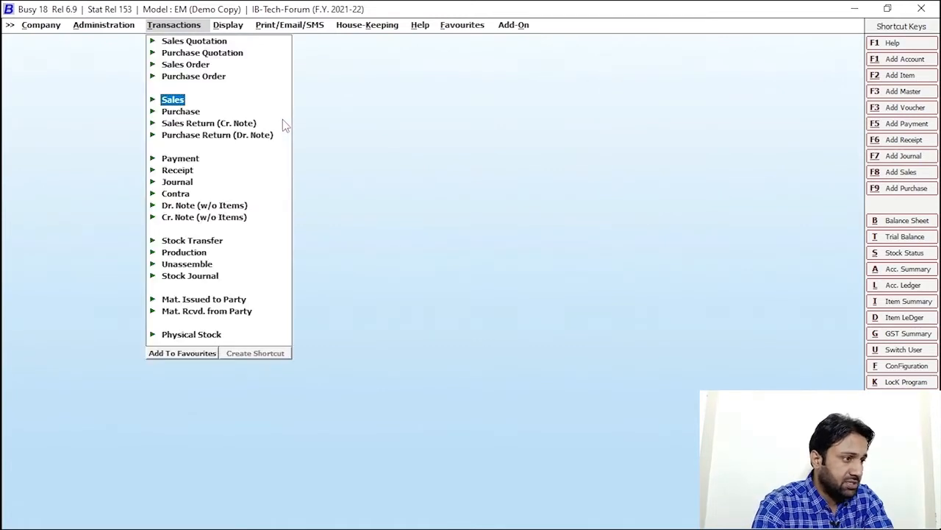
pyautogui.click(193, 171)
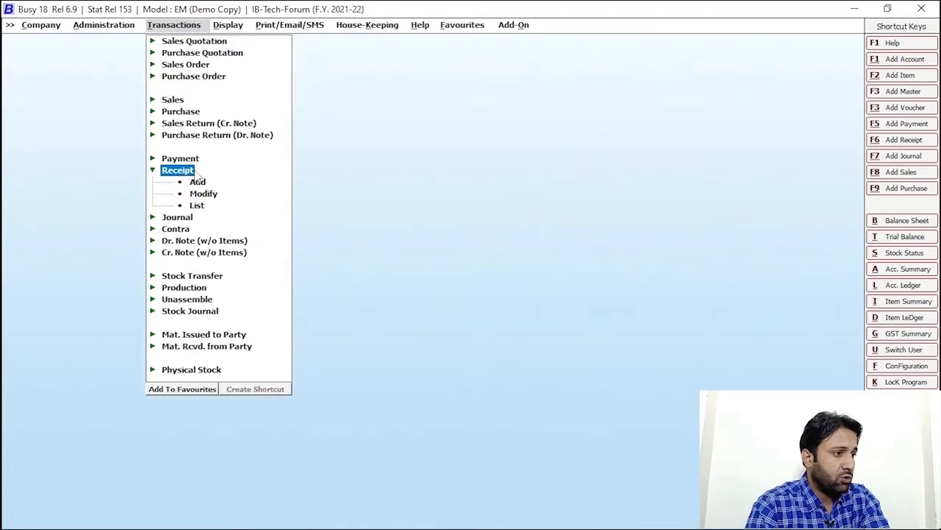
pyautogui.click(197, 181)
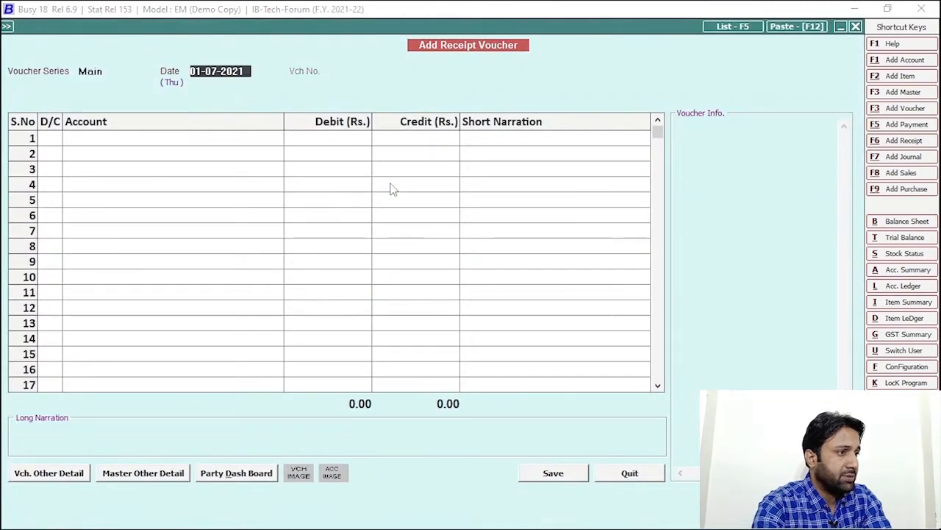
pyautogui.press('Return')
pyautogui.press('Return')
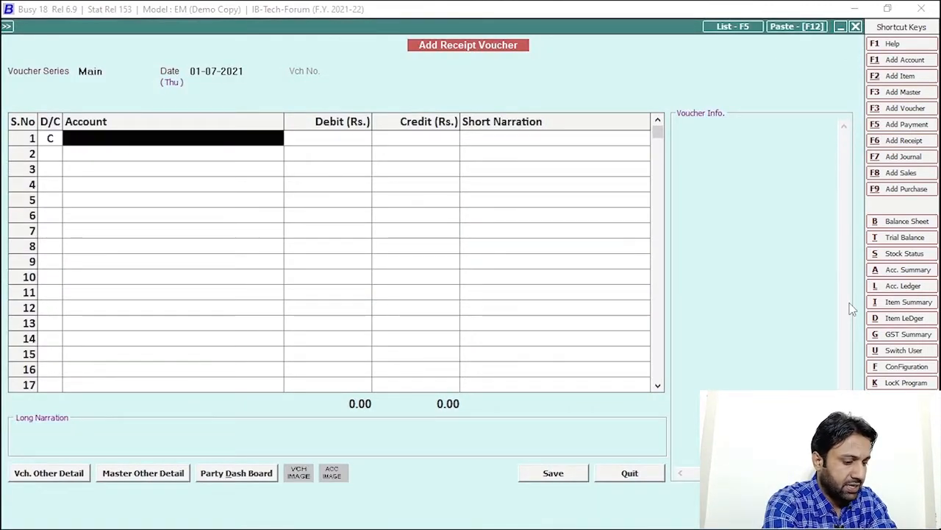
pyautogui.write('RYA')
pyautogui.press('Return')
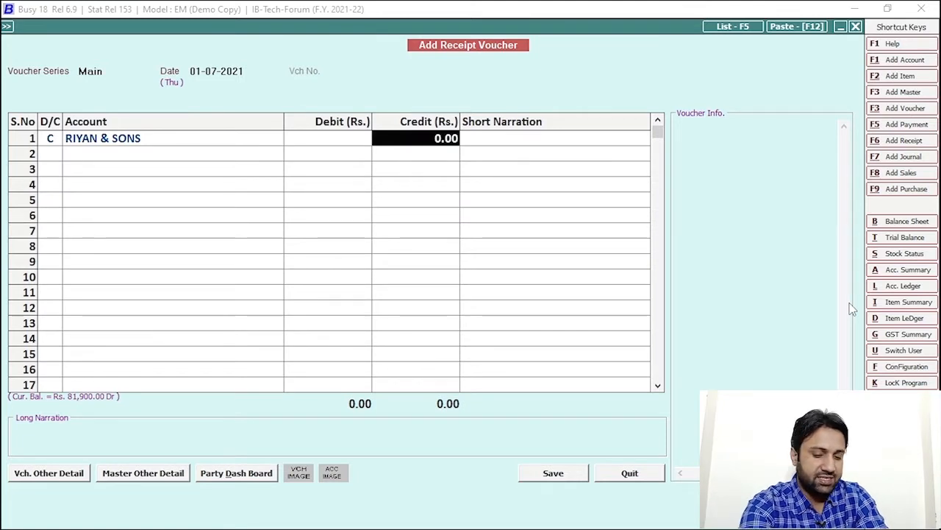
pyautogui.write('10000')
pyautogui.press('Return')
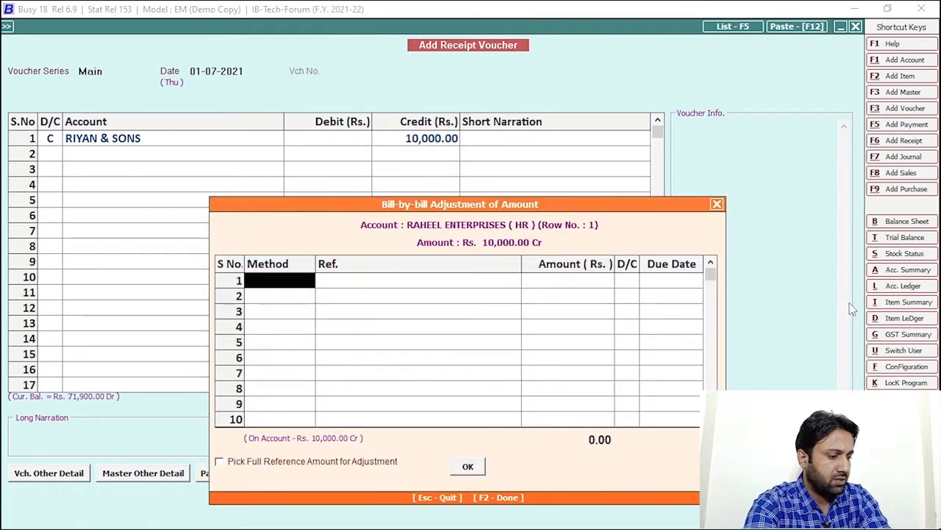
pyautogui.press('Escape')
pyautogui.press('Return')
pyautogui.press('Return')
pyautogui.write('ca')
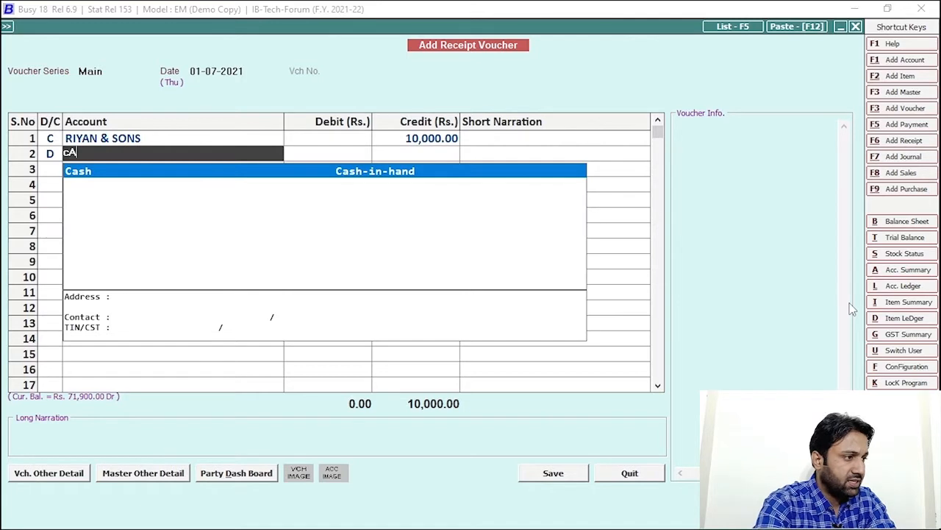
pyautogui.press('Return')
pyautogui.press('Return')
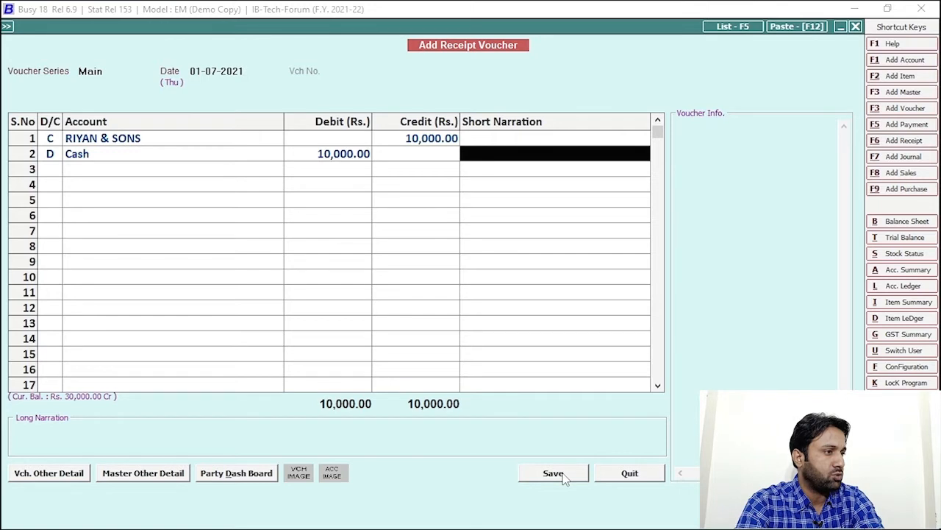
# - Discard the unsaved 10,000 receipt and start a fresh receipt voucher
pyautogui.press('Return')
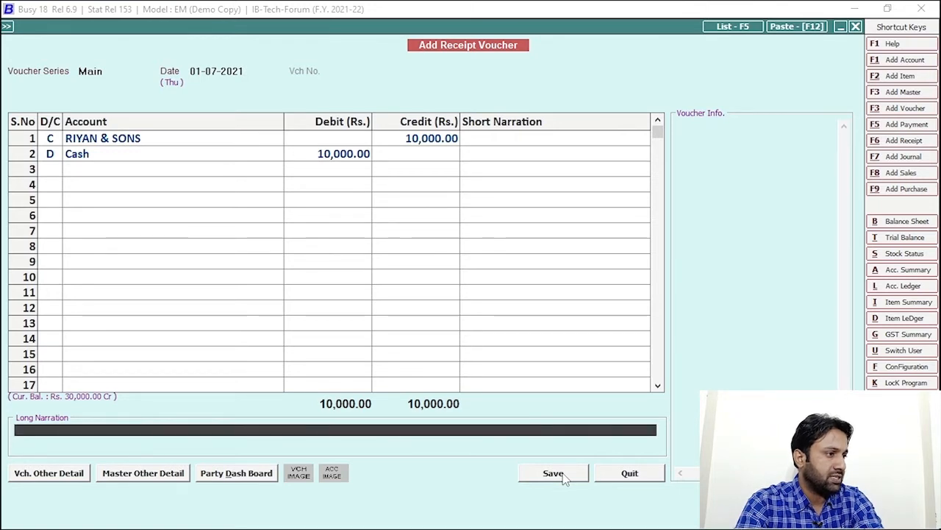
pyautogui.press('Return')
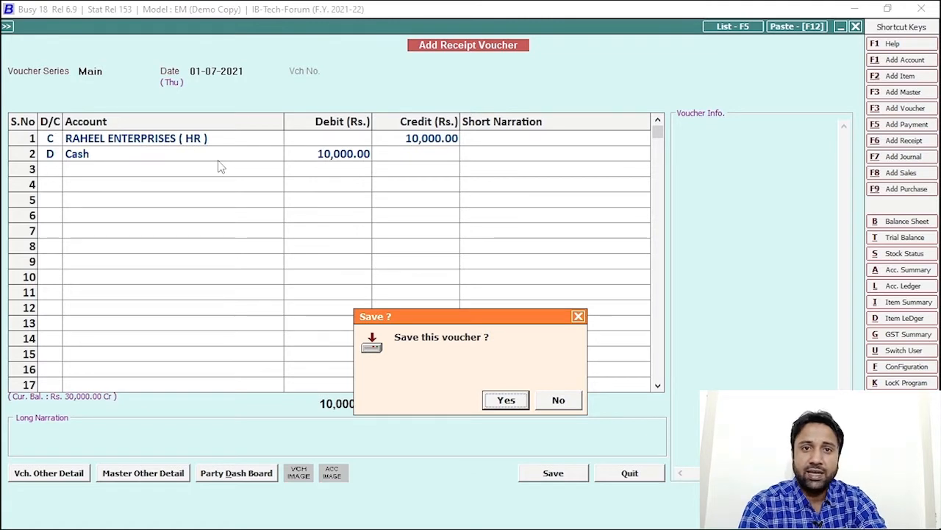
pyautogui.press('Escape')
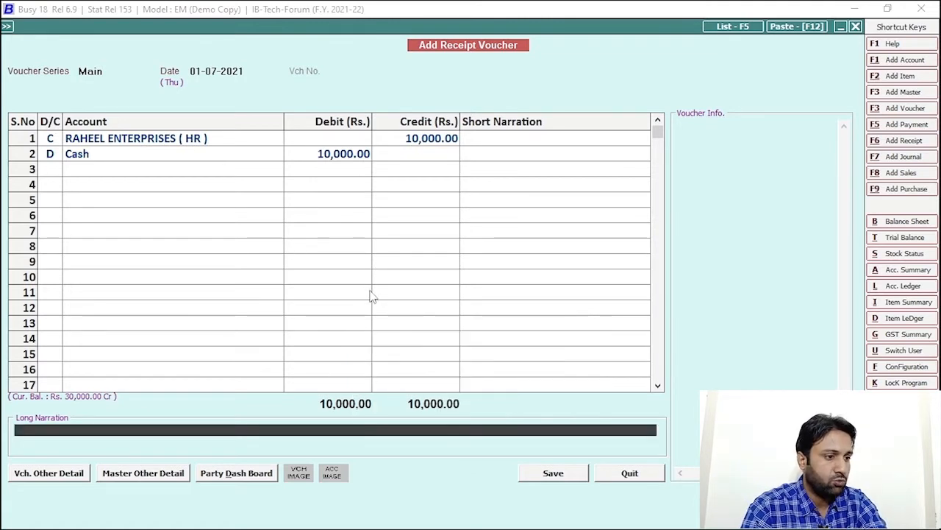
pyautogui.press('Escape')
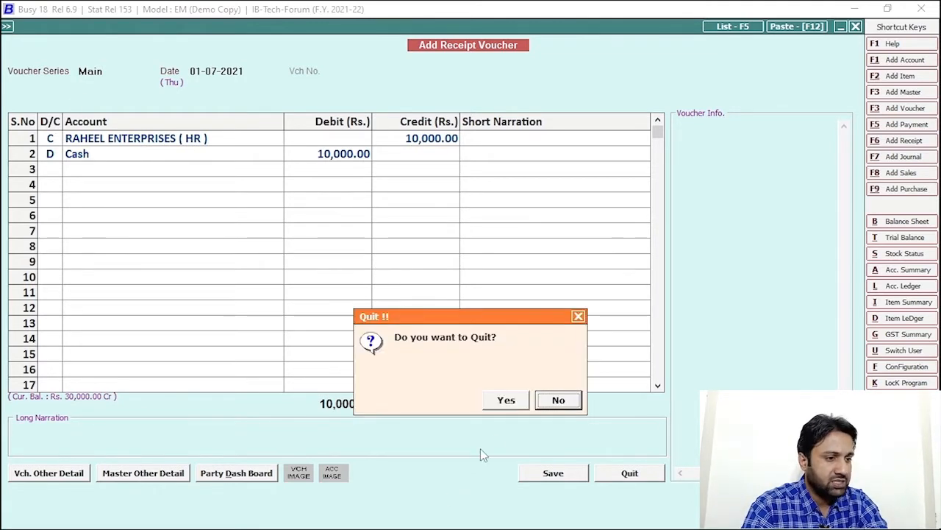
pyautogui.click(492, 403)
pyautogui.click(197, 182)
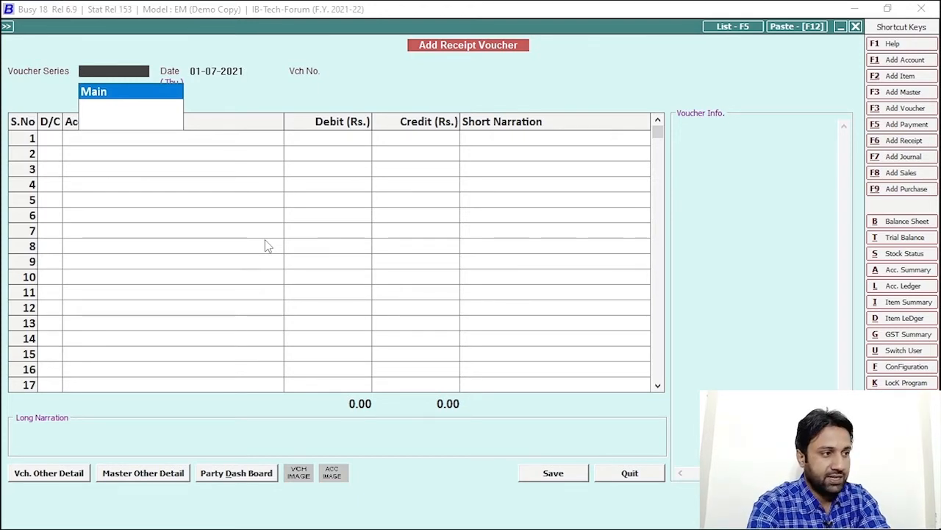
# - Credit RAHEEL ENTERPRISES (HR) in a Main-series receipt voucher
pyautogui.press('Return')
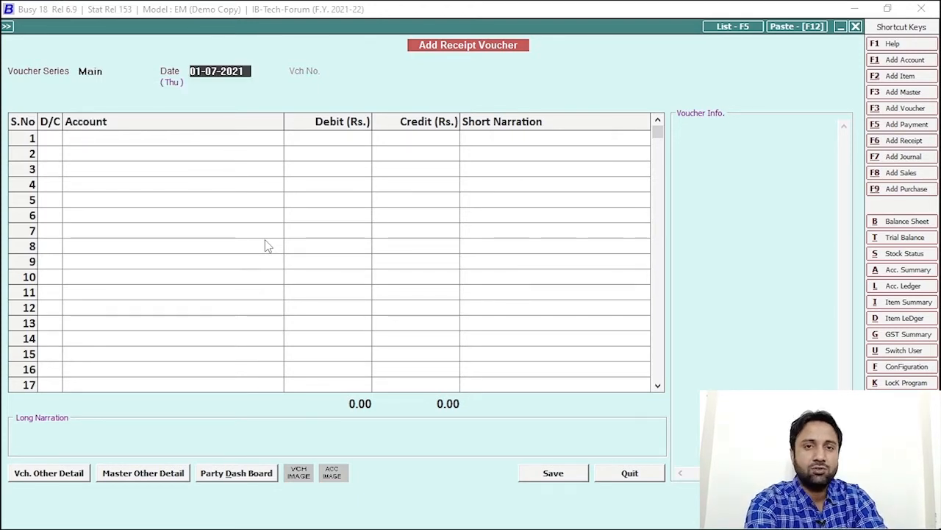
pyautogui.press('Return')
pyautogui.press('Return')
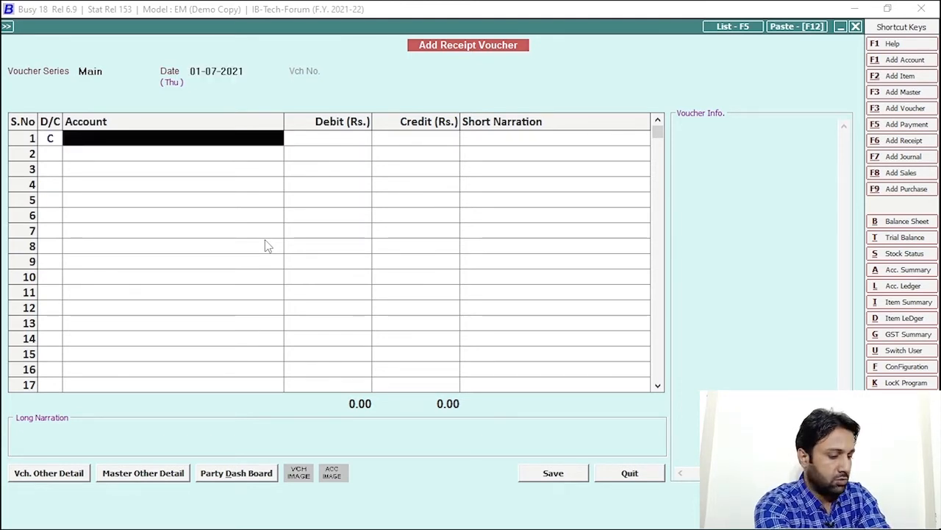
pyautogui.write('rAH')
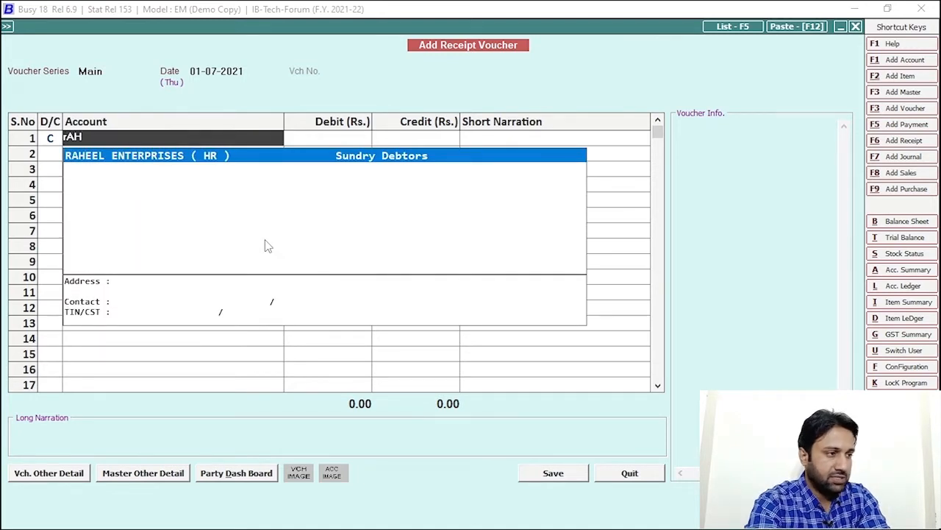
pyautogui.press('Return')
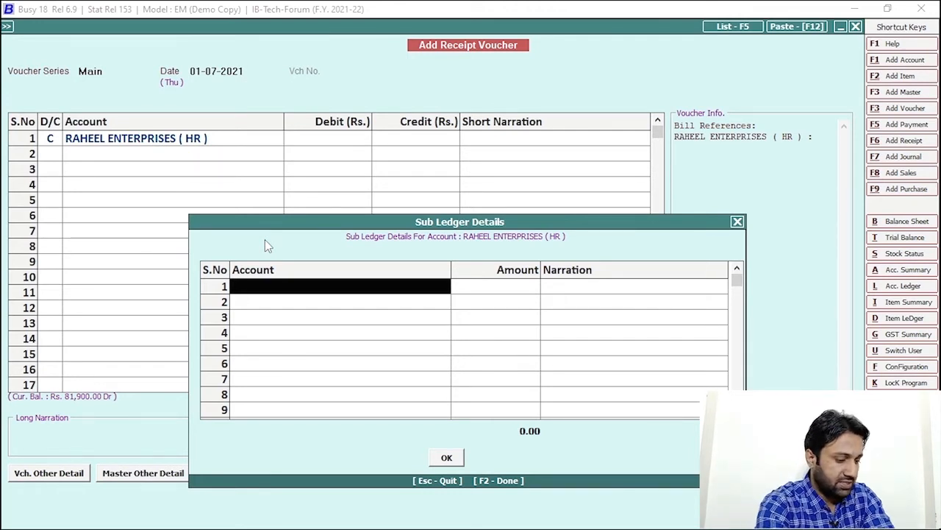
# - Split the credit: RIYAN & SONS 10,000, SHAH & SONS 20,000, SHAKEEL & SONS 30,000
pyautogui.write('rIYAN')
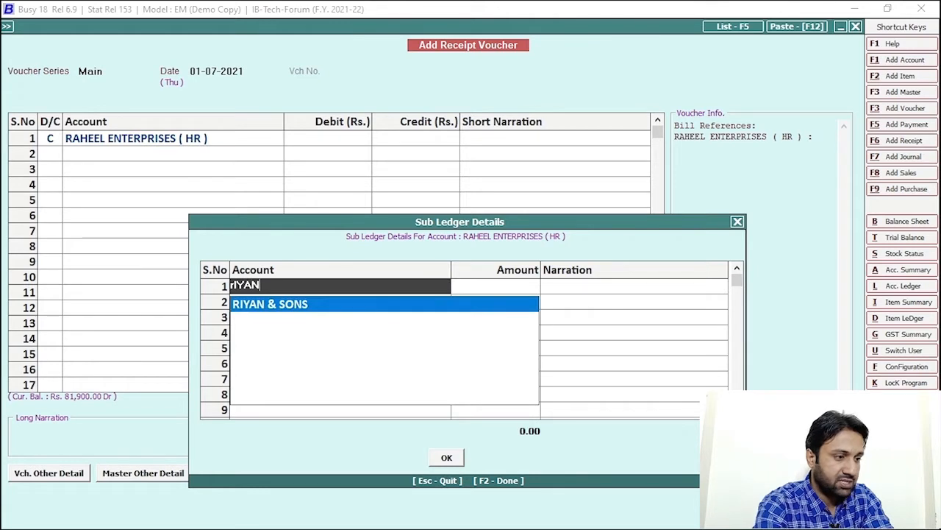
pyautogui.press('Return')
pyautogui.write('10000')
pyautogui.press('Return')
pyautogui.press('Return')
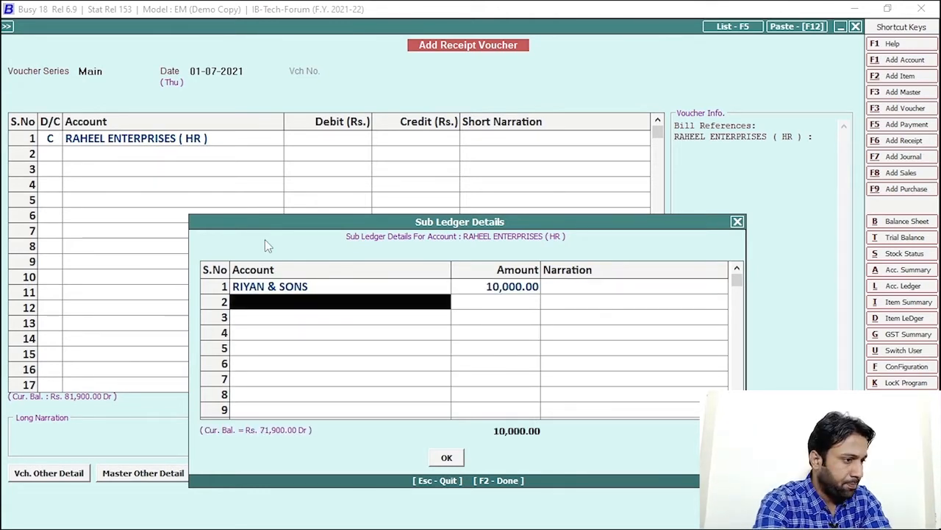
pyautogui.write('sHA')
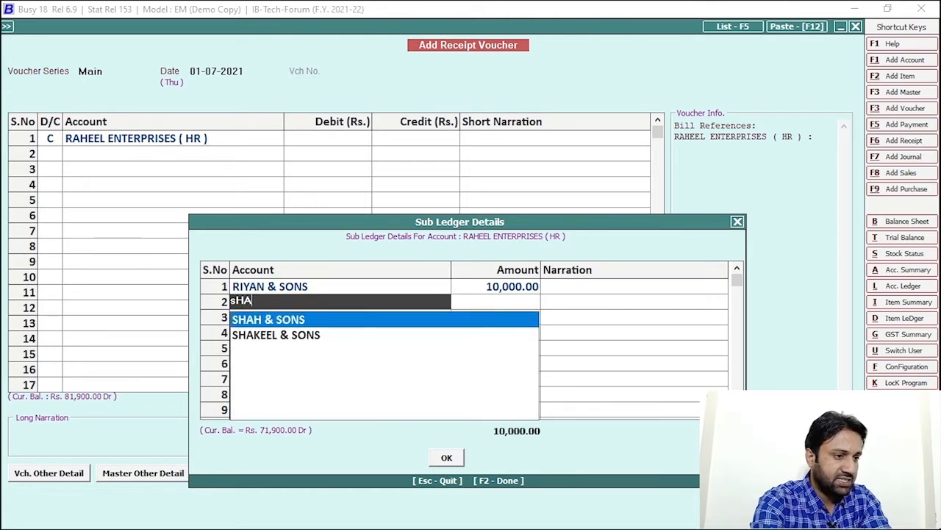
pyautogui.press('Return')
pyautogui.write('20000')
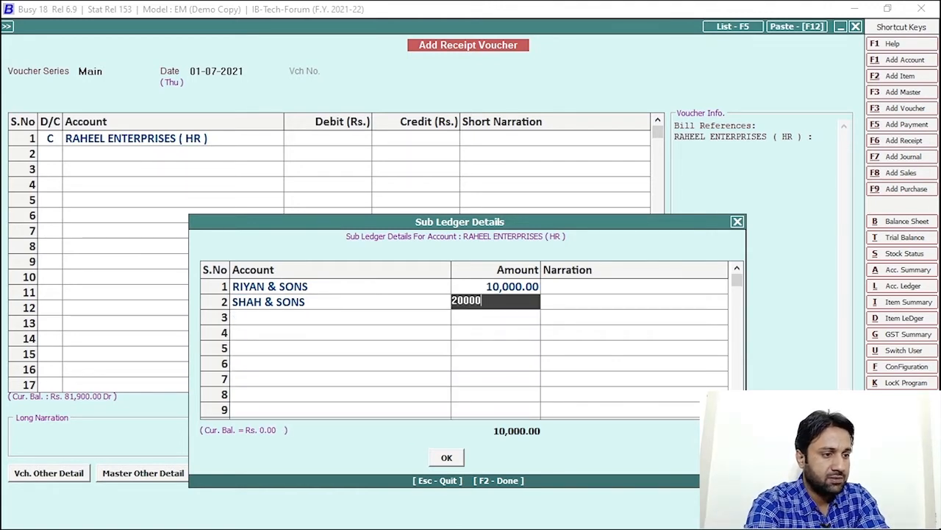
pyautogui.press('BackSpace')
pyautogui.press('BackSpace')
pyautogui.press('BackSpace')
pyautogui.press('BackSpace')
pyautogui.press('BackSpace')
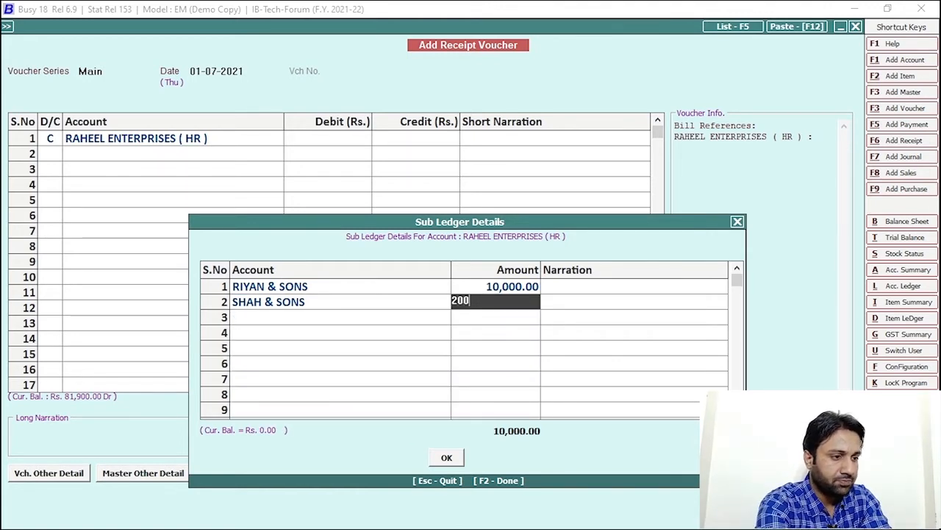
pyautogui.write('20000')
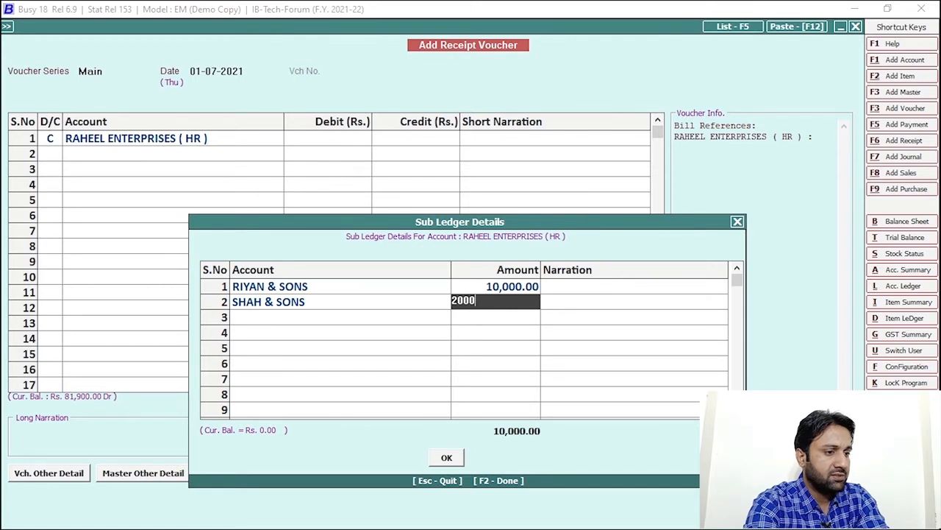
pyautogui.press('Return')
pyautogui.press('Return')
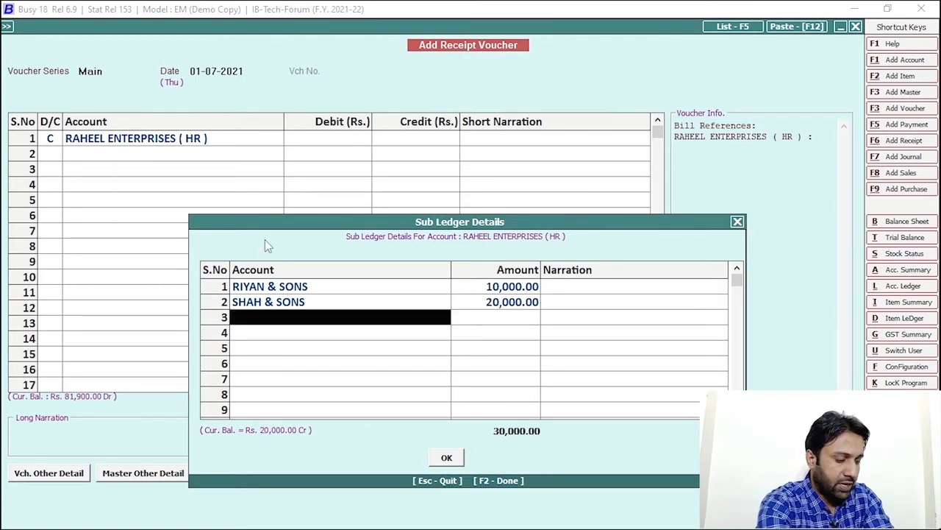
pyautogui.write('sHAKE')
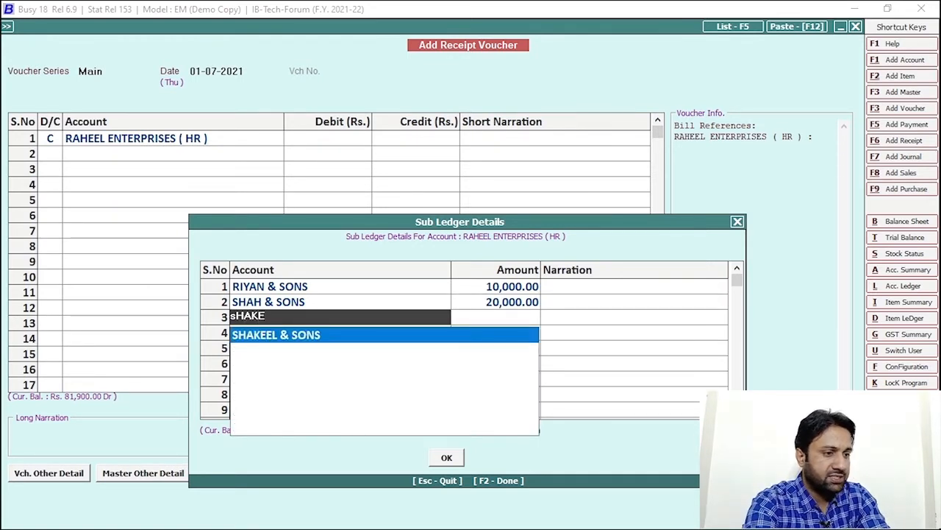
pyautogui.press('Return')
pyautogui.write('30000')
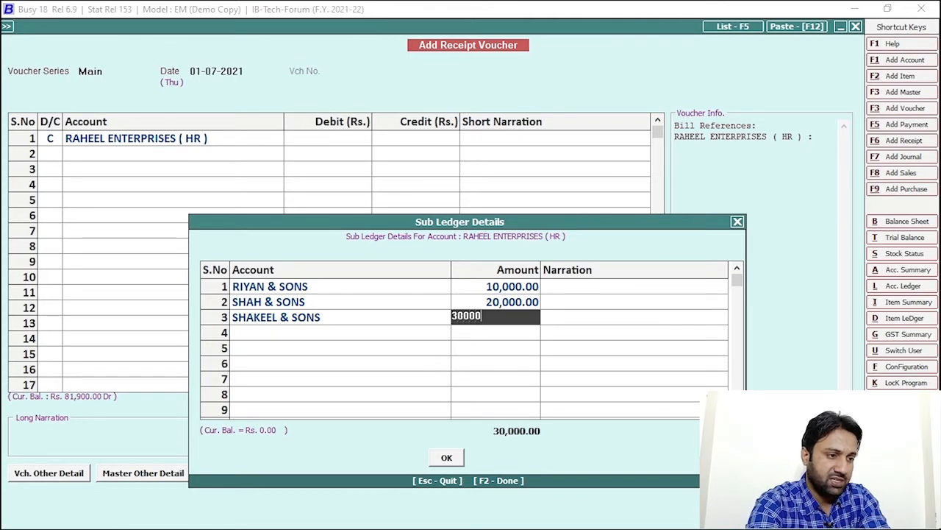
pyautogui.press('Return')
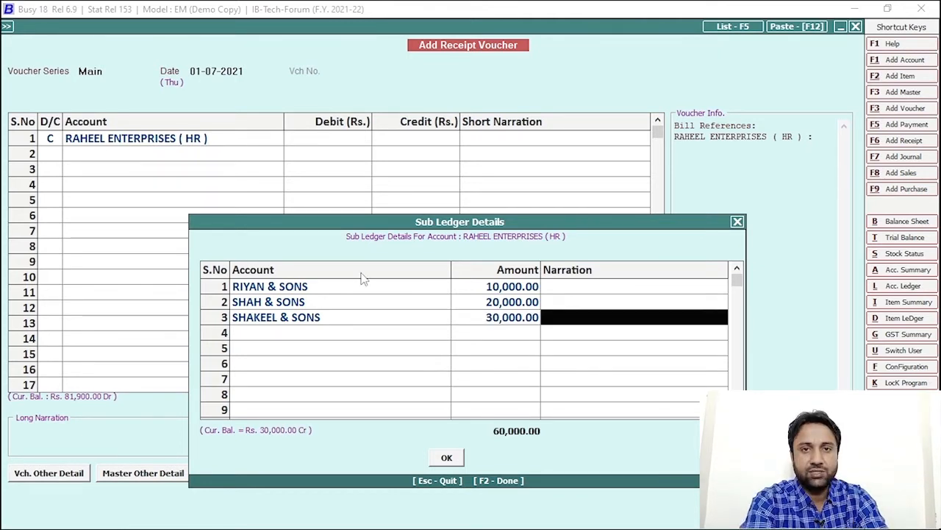
pyautogui.click(449, 457)
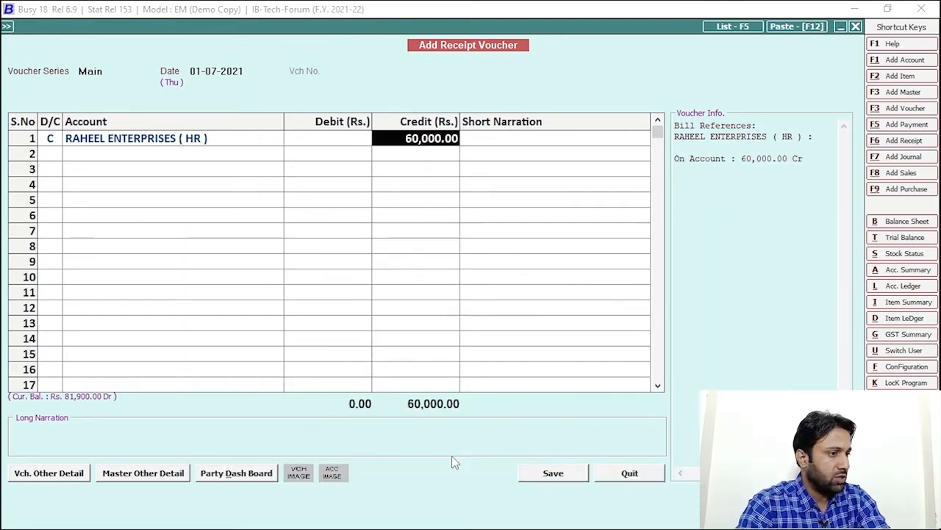
# - Accept the 60,000 credit, debit Cash, and save the receipt
pyautogui.click(552, 474)
pyautogui.press('Escape')
pyautogui.press('Escape')
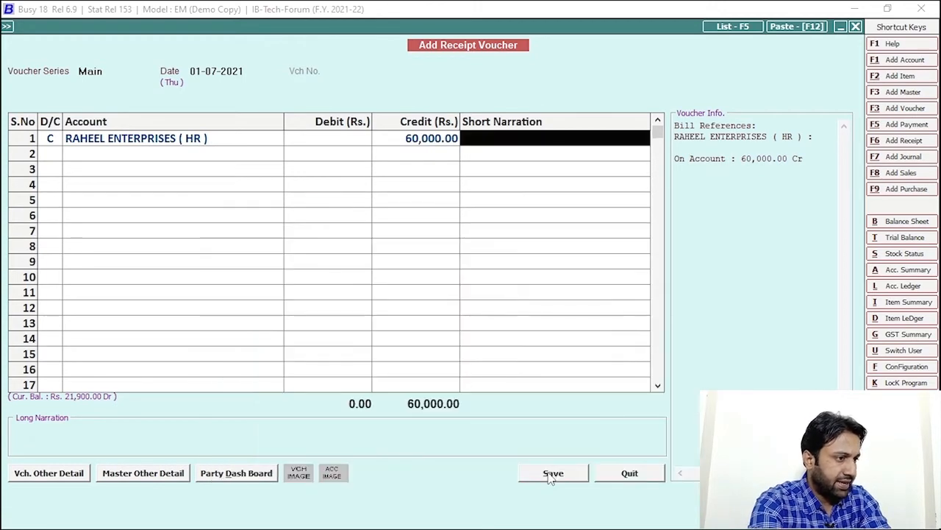
pyautogui.press('Return')
pyautogui.press('Return')
pyautogui.write('cA')
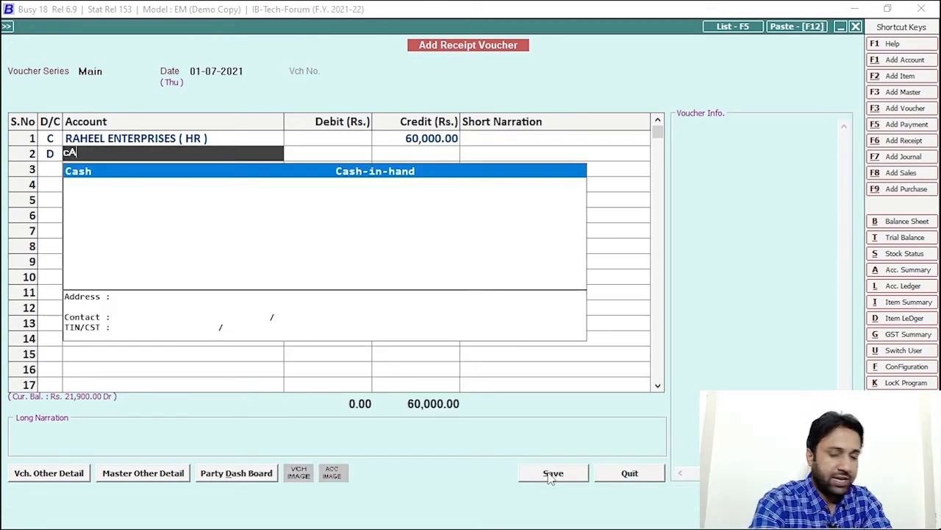
pyautogui.press('Return')
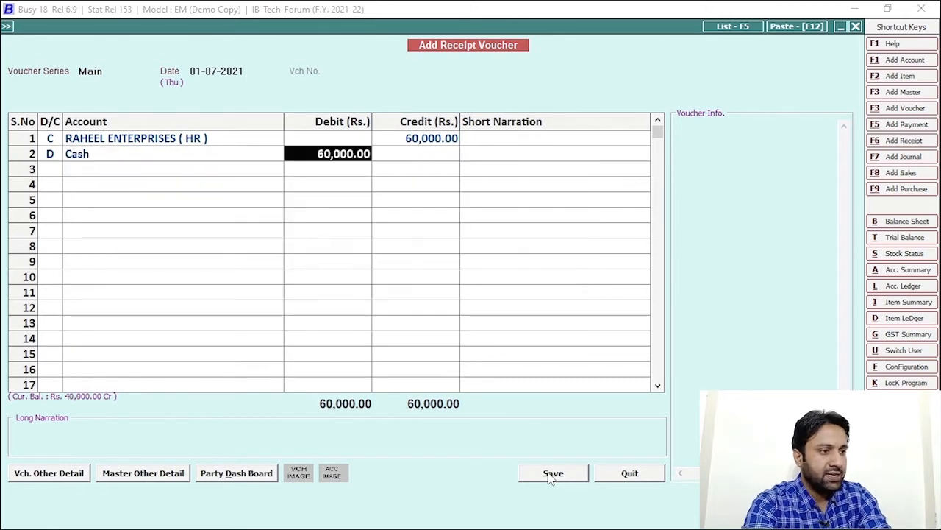
pyautogui.click(556, 477)
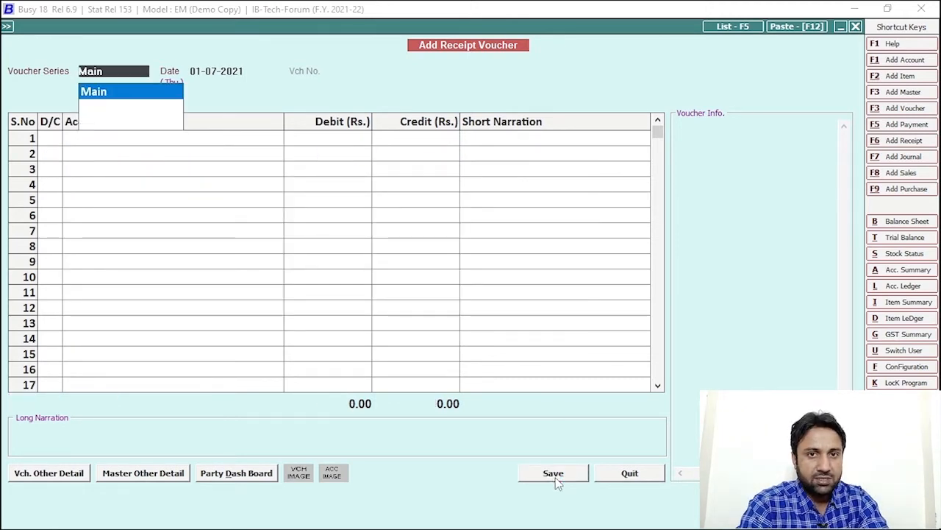
pyautogui.press('Escape')
pyautogui.press('Escape')
pyautogui.press('Escape')
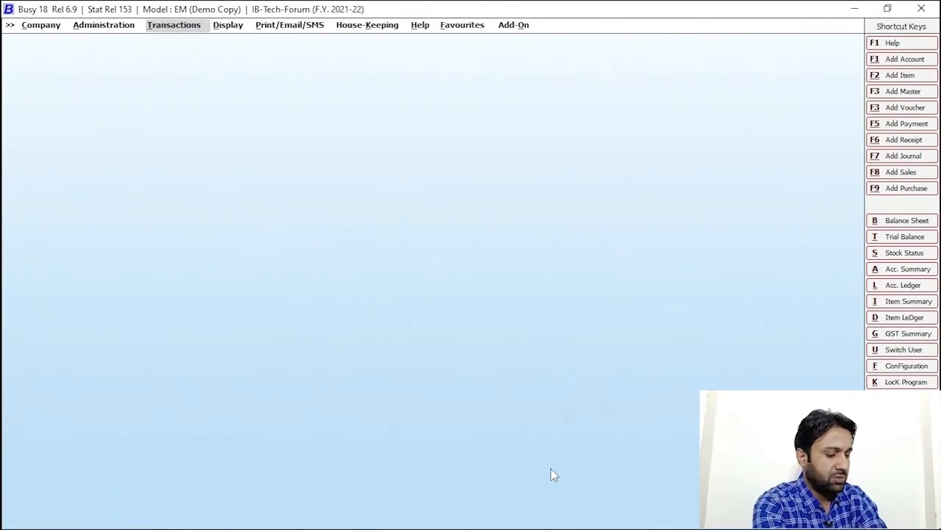
# - Reopen the RAHEEL ENTERPRISES (HR) ledger, review its three sale vouchers, and close it
pyautogui.press('l')
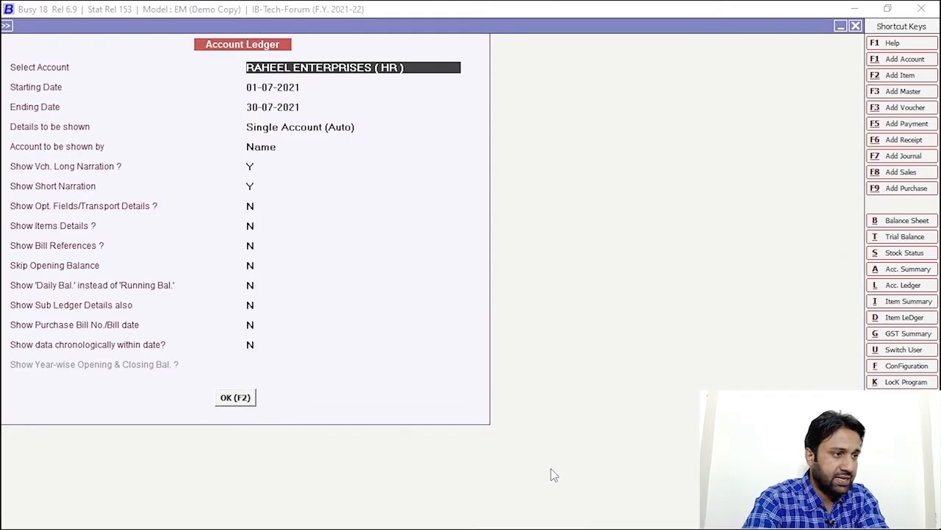
pyautogui.click(237, 398)
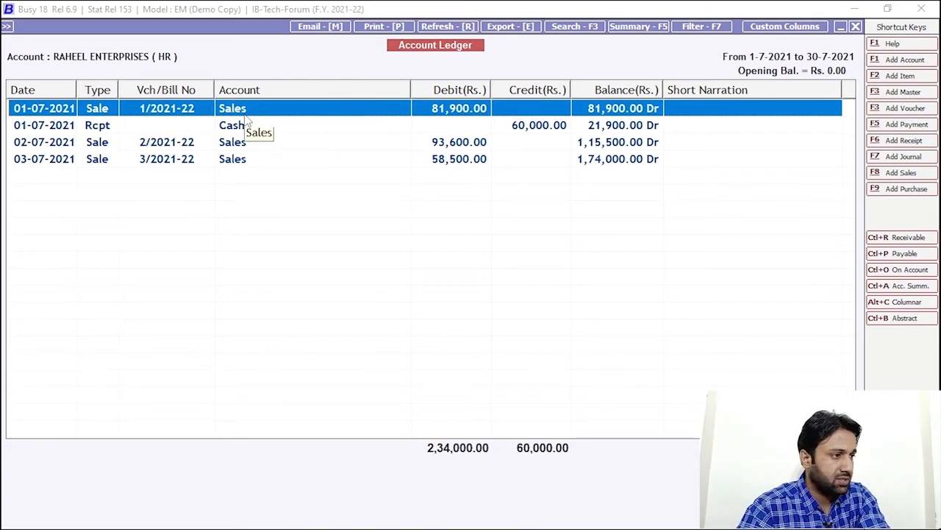
pyautogui.doubleClick(204, 110)
pyautogui.press('Escape')
pyautogui.click(184, 143)
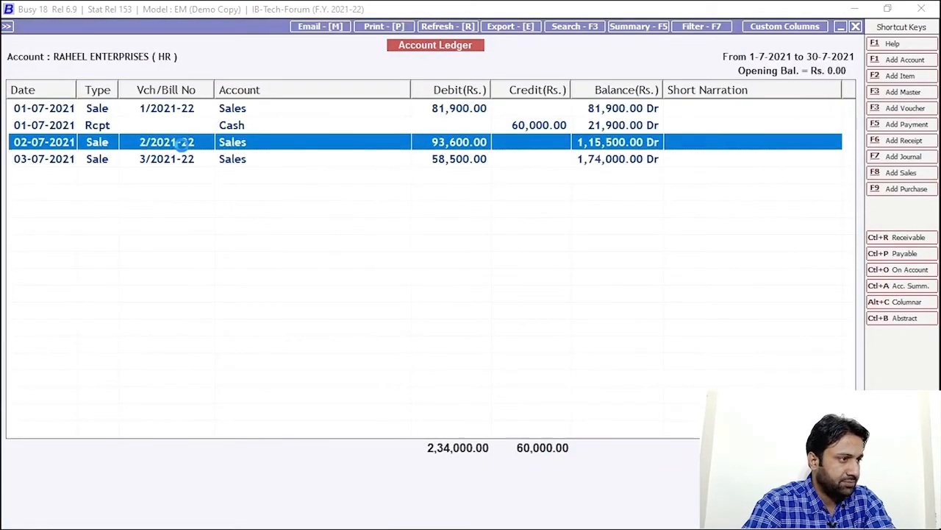
pyautogui.press('Return')
pyautogui.press('Escape')
pyautogui.click(186, 156)
pyautogui.press('Return')
pyautogui.press('Escape')
pyautogui.press('Escape')
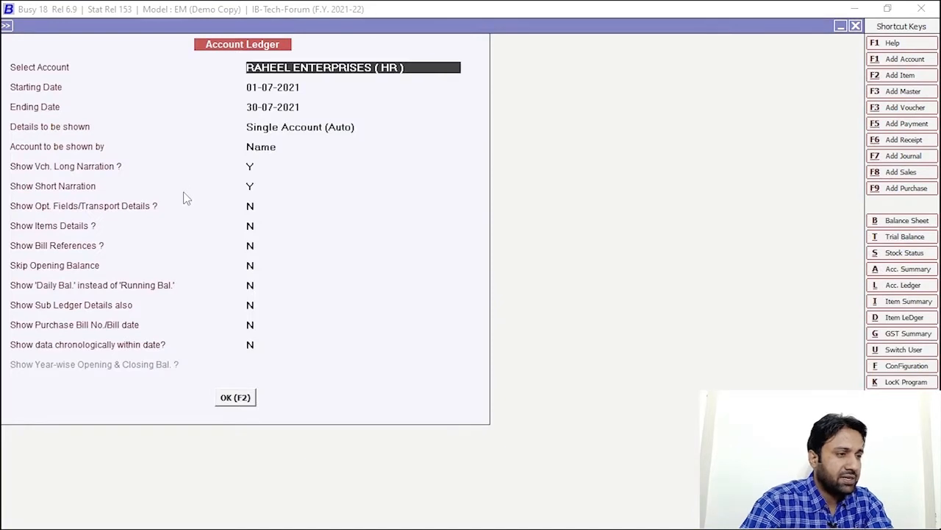
pyautogui.press('Escape')
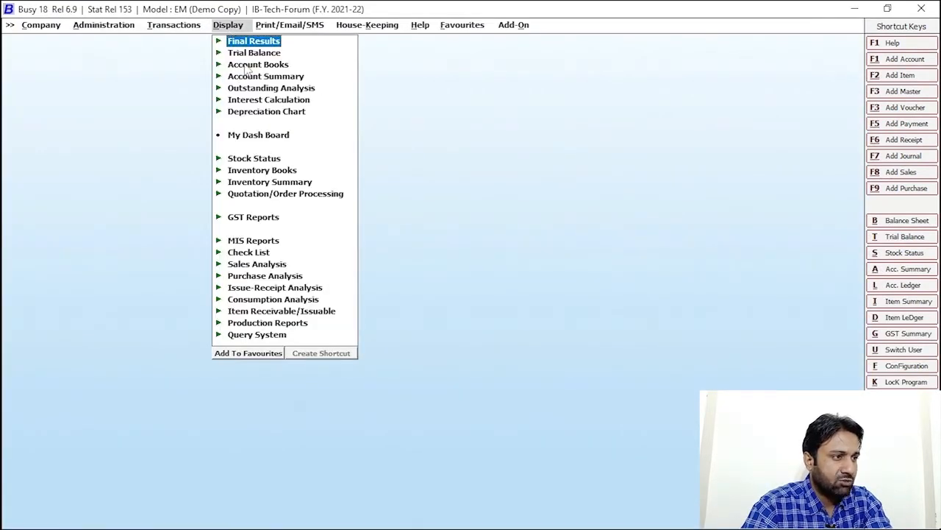
# - View the RIYAN & SONS sub ledger report showing a 71,900.00 Dr balance
pyautogui.click(274, 66)
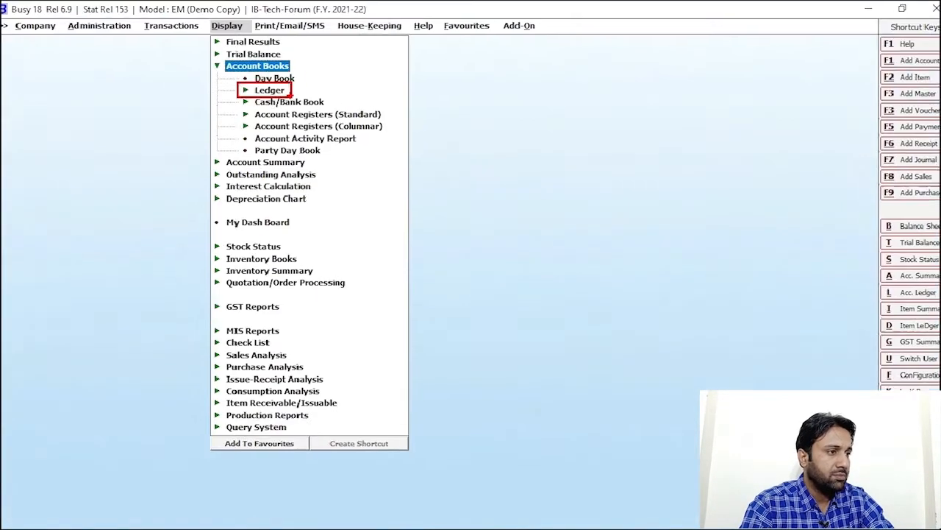
pyautogui.click(287, 96)
pyautogui.click(274, 96)
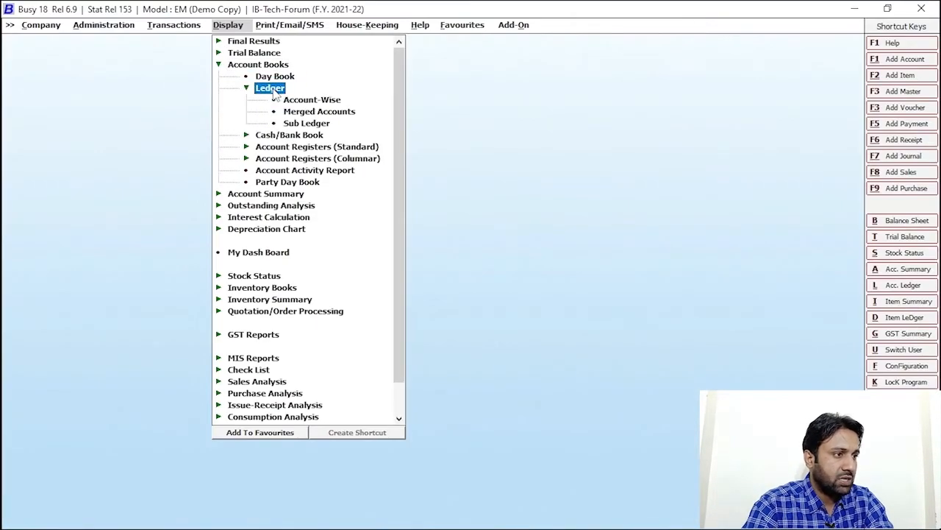
pyautogui.click(309, 123)
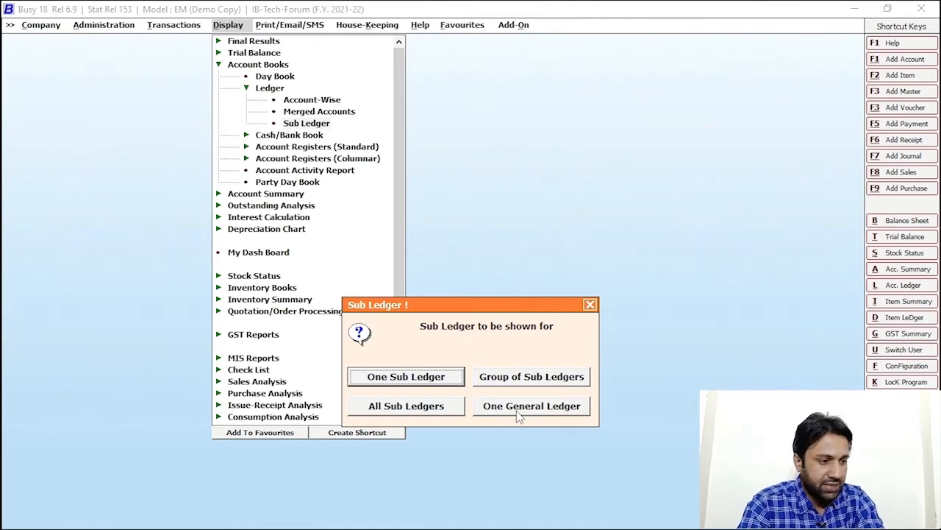
pyautogui.click(390, 382)
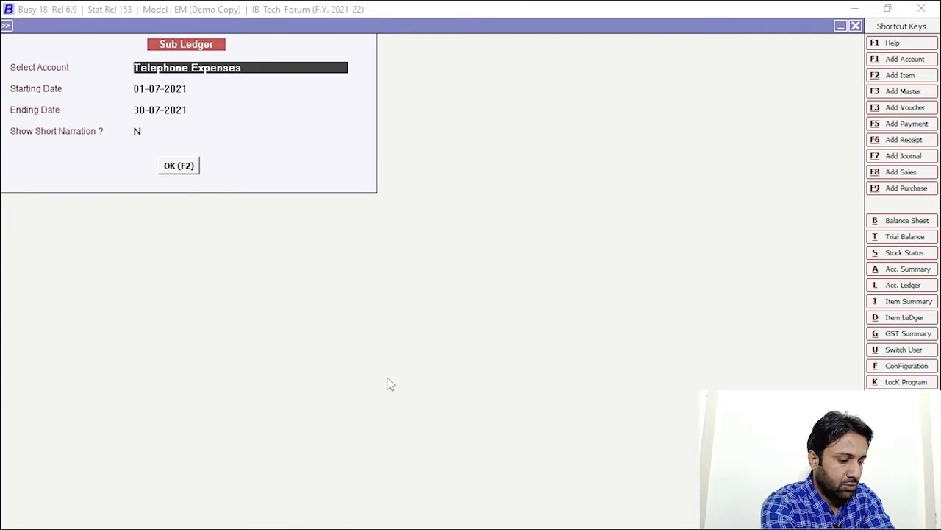
pyautogui.write('RIYA')
pyautogui.press('Return')
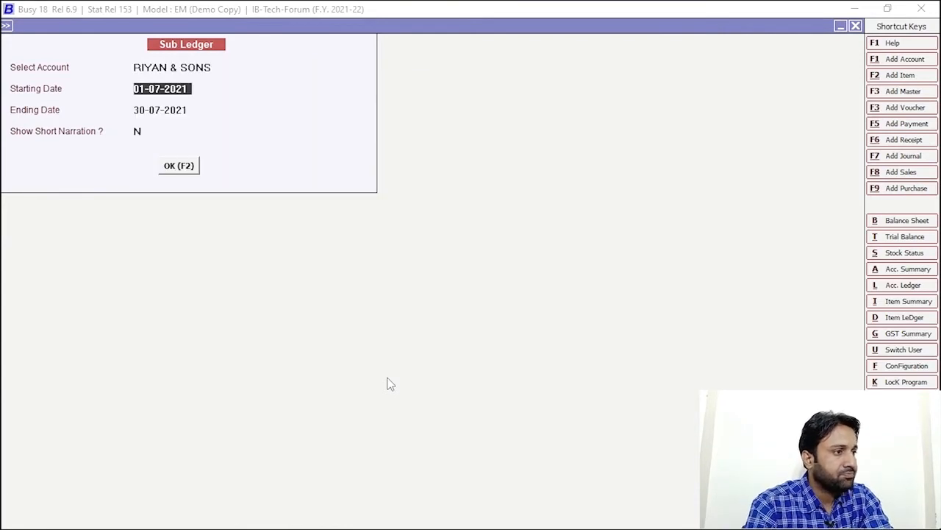
pyautogui.click(189, 169)
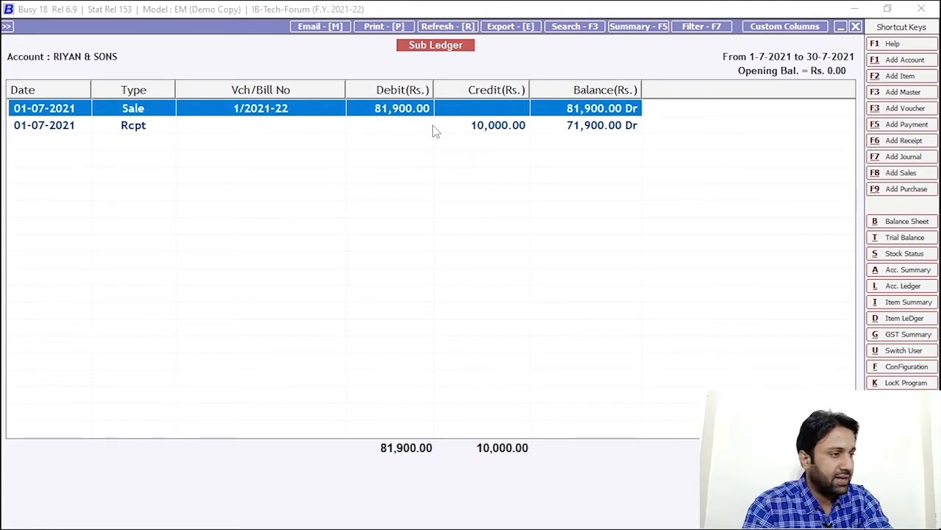
pyautogui.press('Escape')
pyautogui.press('Escape')
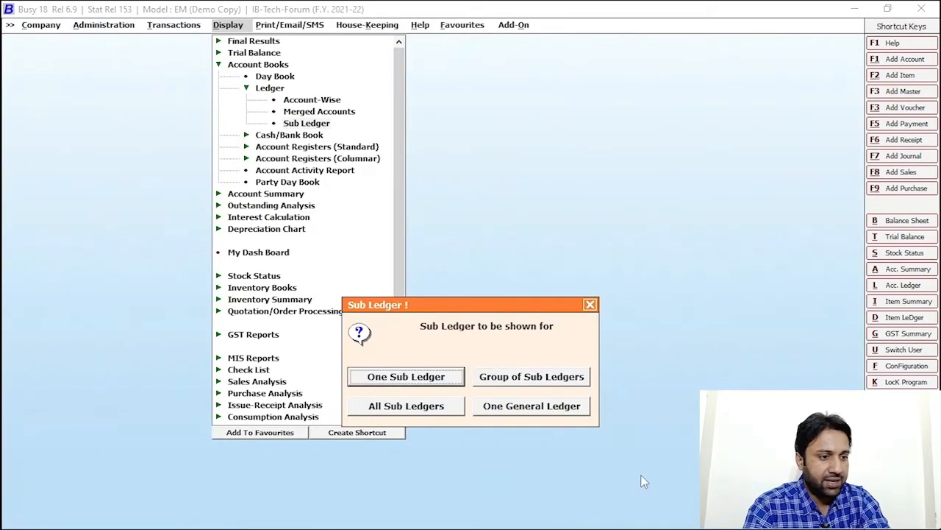
# - Run the One General Ledger sub-ledger report for RAHEEL ENTERPRISES (HR), review it, and close
pyautogui.click(535, 408)
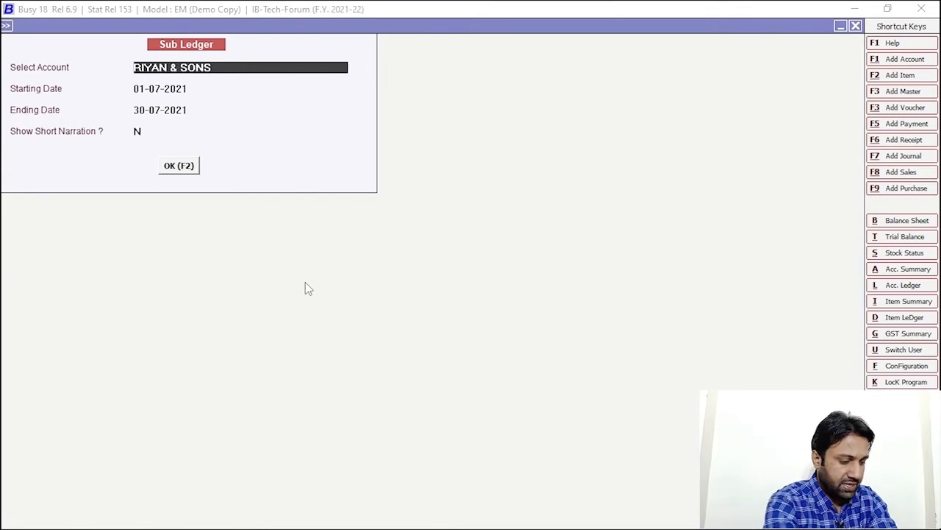
pyautogui.write('RAHE')
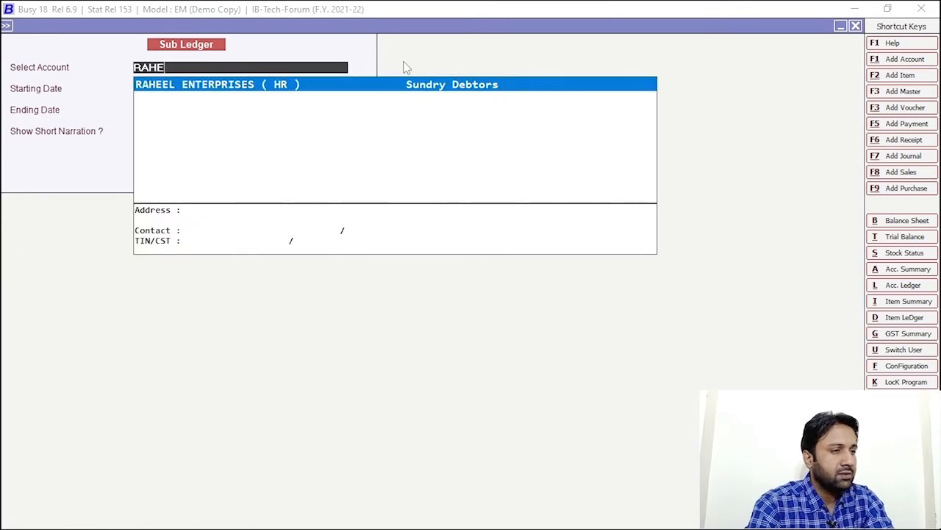
pyautogui.click(398, 85)
pyautogui.click(187, 165)
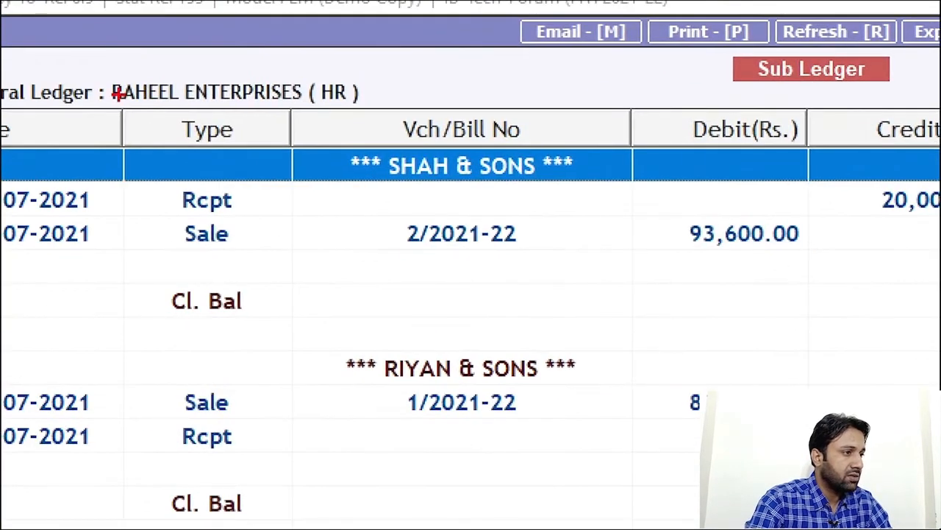
pyautogui.moveTo(81, 41); pyautogui.dragTo(234, 65)
pyautogui.press('Escape')
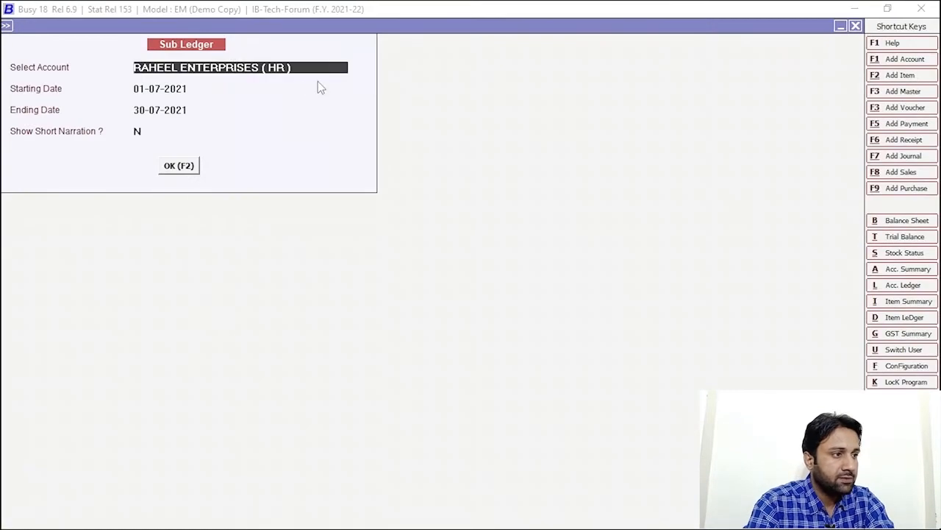
pyautogui.click(176, 166)
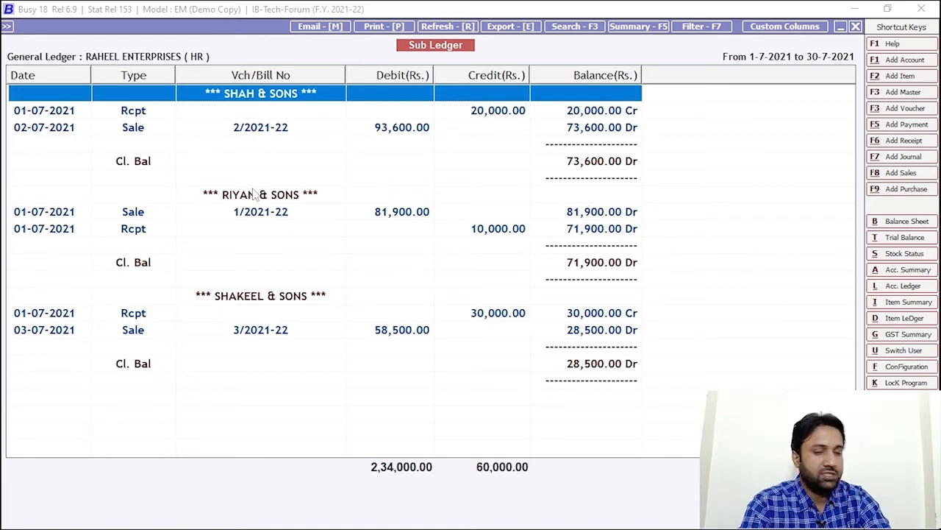
pyautogui.press('Escape')
pyautogui.press('Escape')
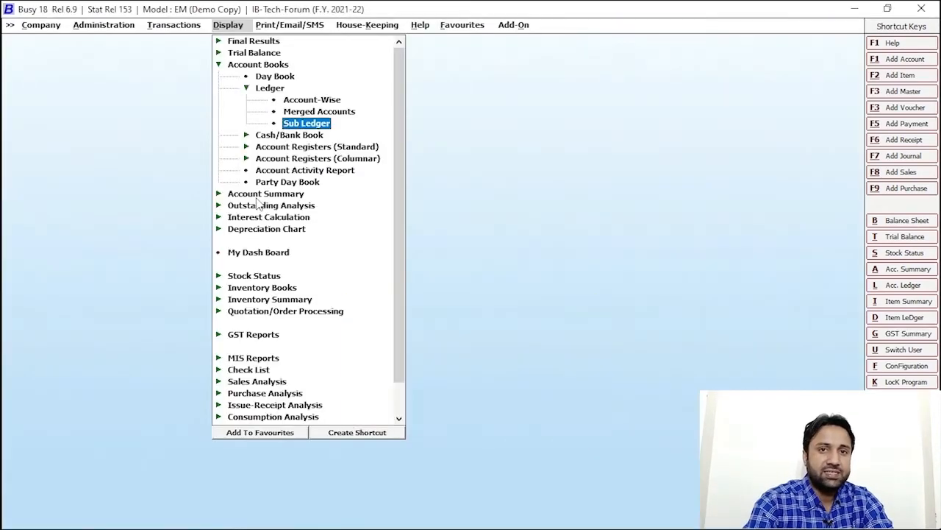
pyautogui.press('Escape')
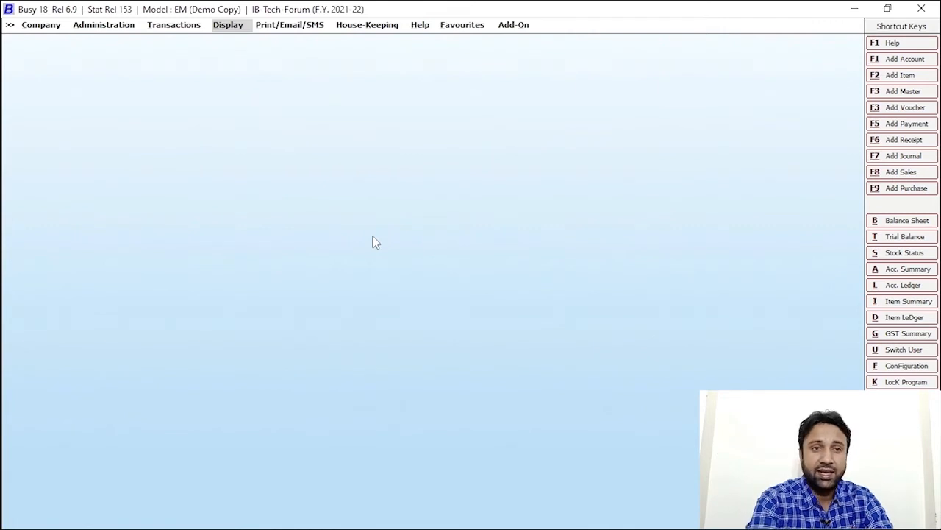
# - Create the Telenor account as a sub ledger under Telephone Expenses
pyautogui.click(901, 59)
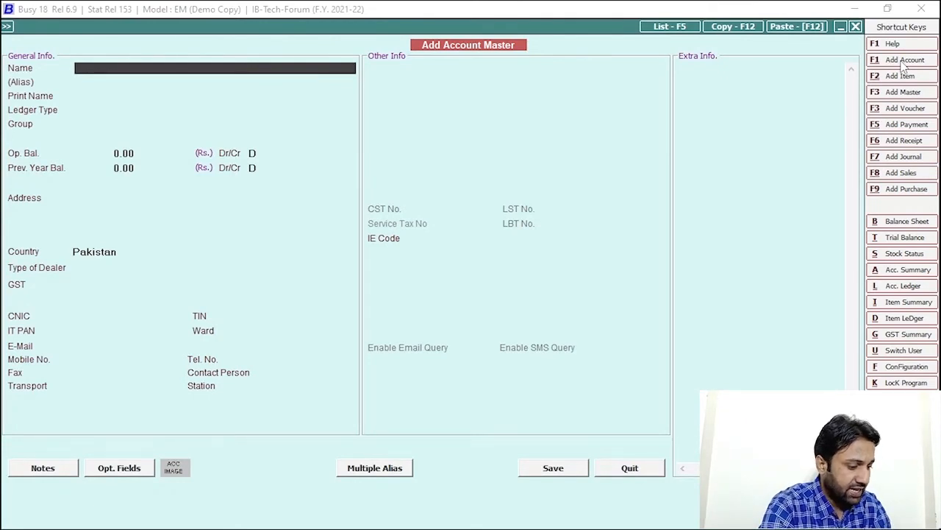
pyautogui.write('Telenor')
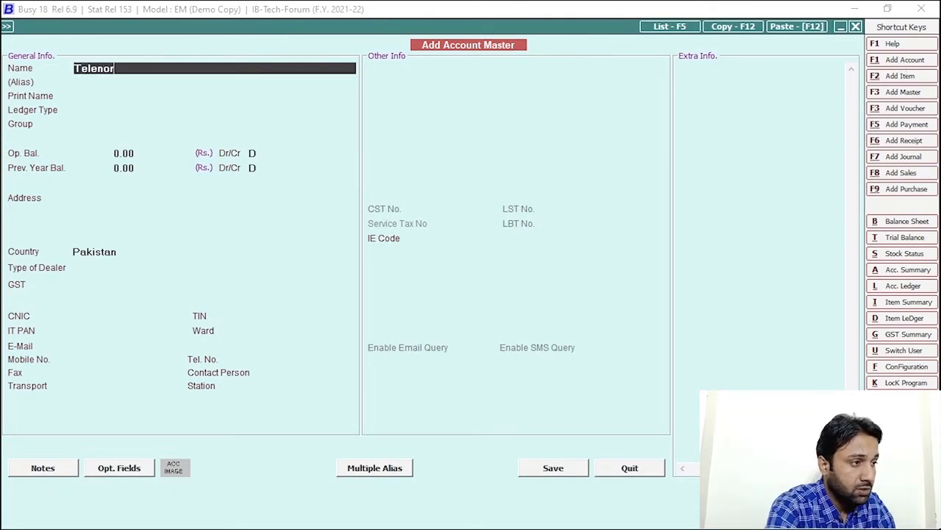
pyautogui.press('Return')
pyautogui.press('Return')
pyautogui.press('Return')
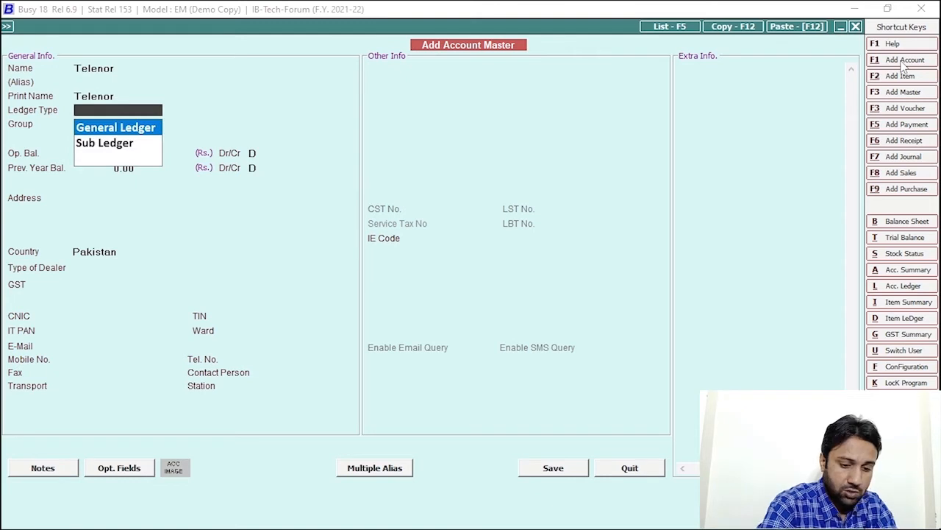
pyautogui.press('Down')
pyautogui.press('Return')
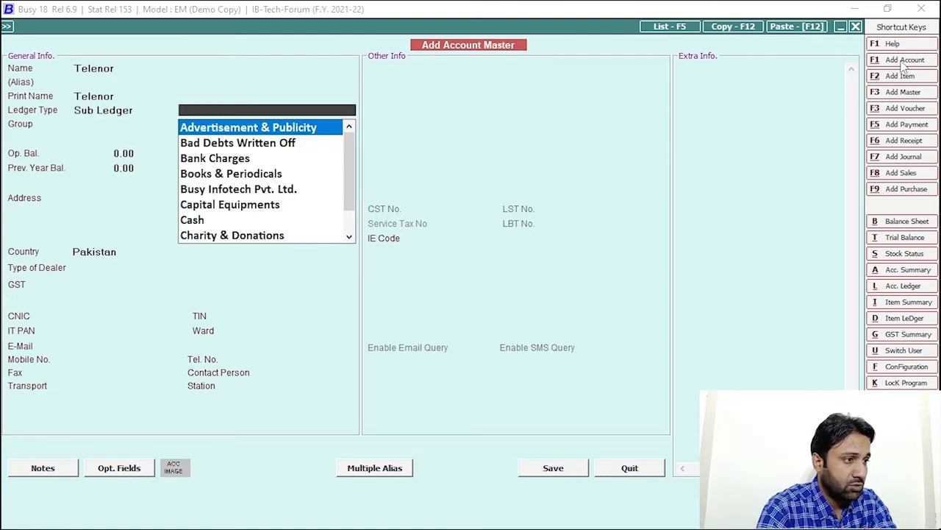
pyautogui.write('tele')
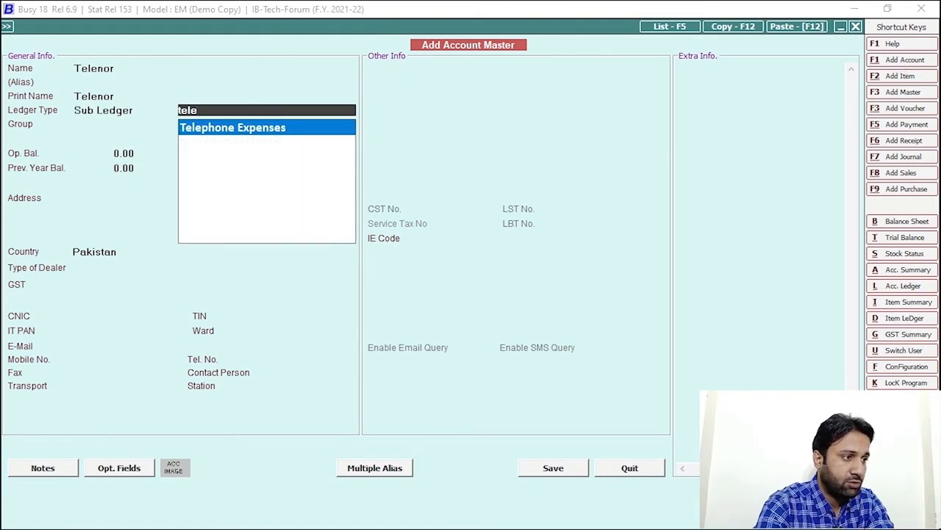
pyautogui.press('Return')
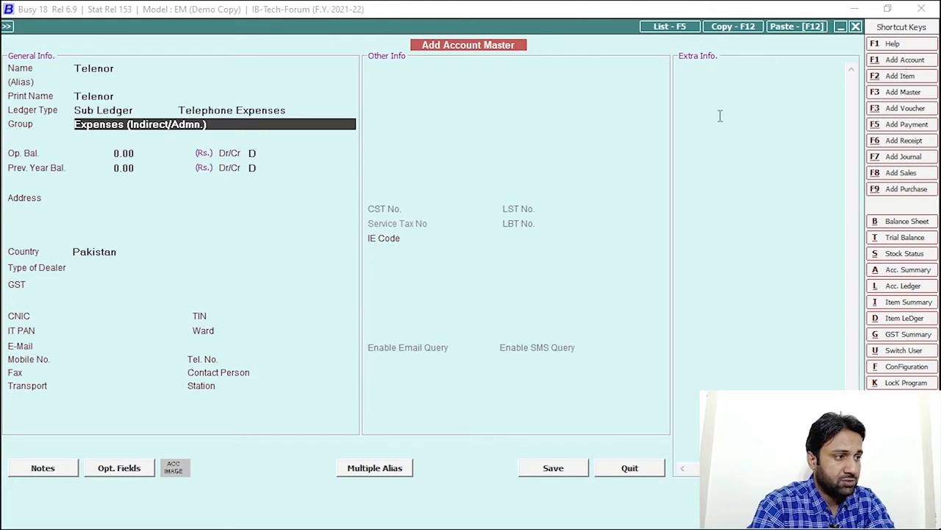
pyautogui.click(565, 469)
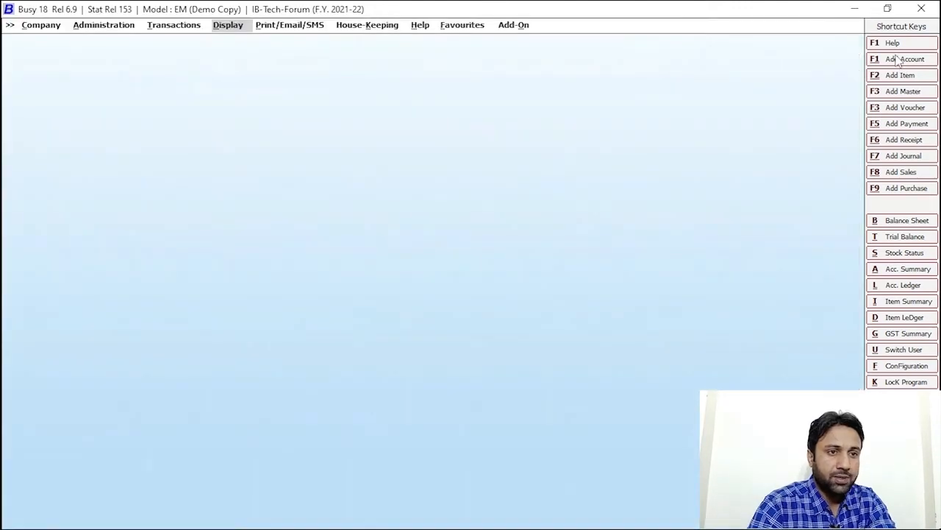
# - Create the Mobilink account as a sub ledger under Telephone Expenses
pyautogui.click(911, 60)
pyautogui.write('Mo')
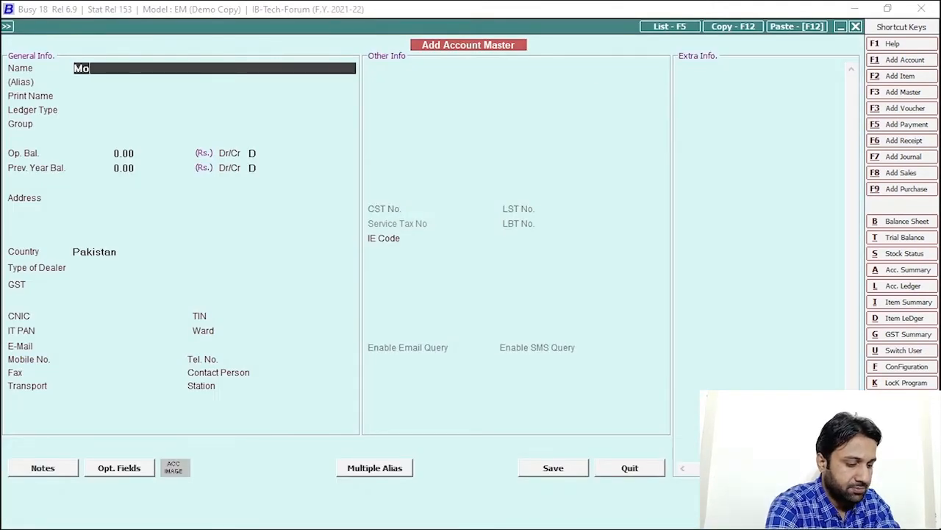
pyautogui.write('bilink')
pyautogui.press('Return')
pyautogui.press('Return')
pyautogui.press('Return')
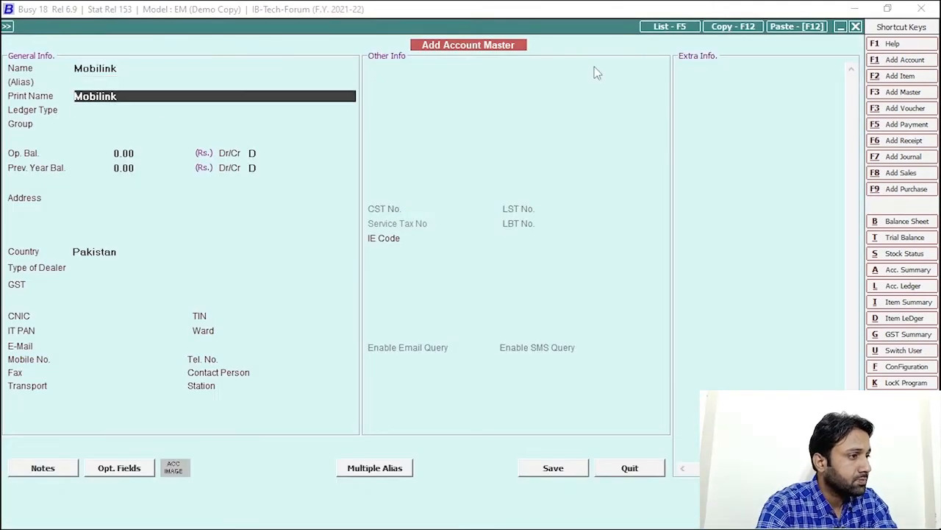
pyautogui.press('Down')
pyautogui.press('Return')
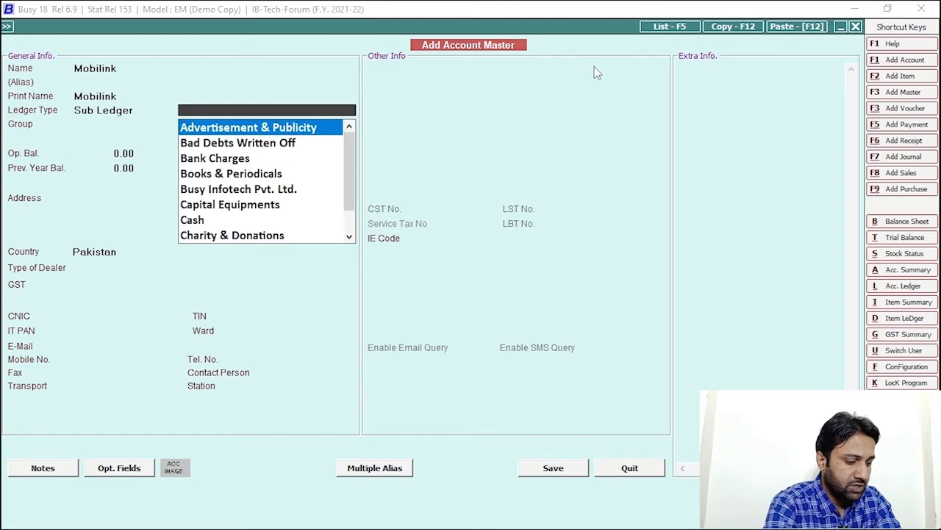
pyautogui.write('tele')
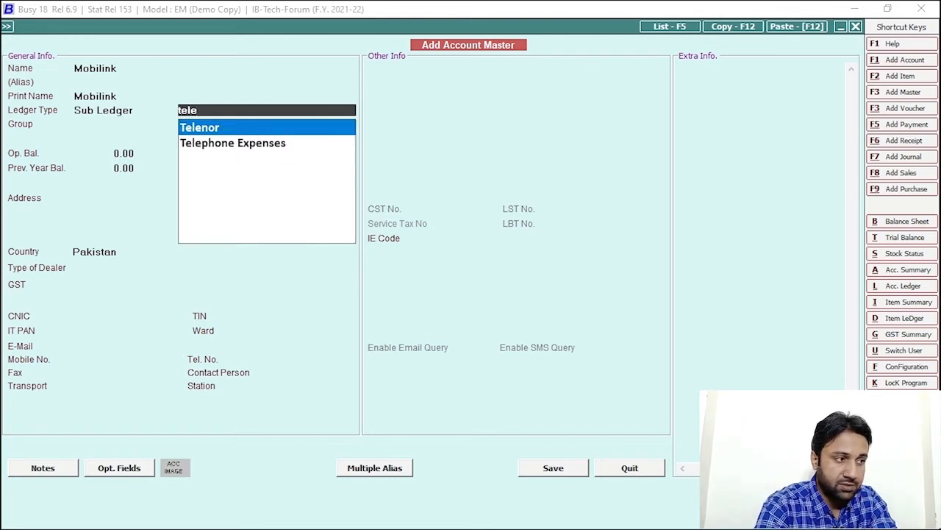
pyautogui.press('Down')
pyautogui.press('Return')
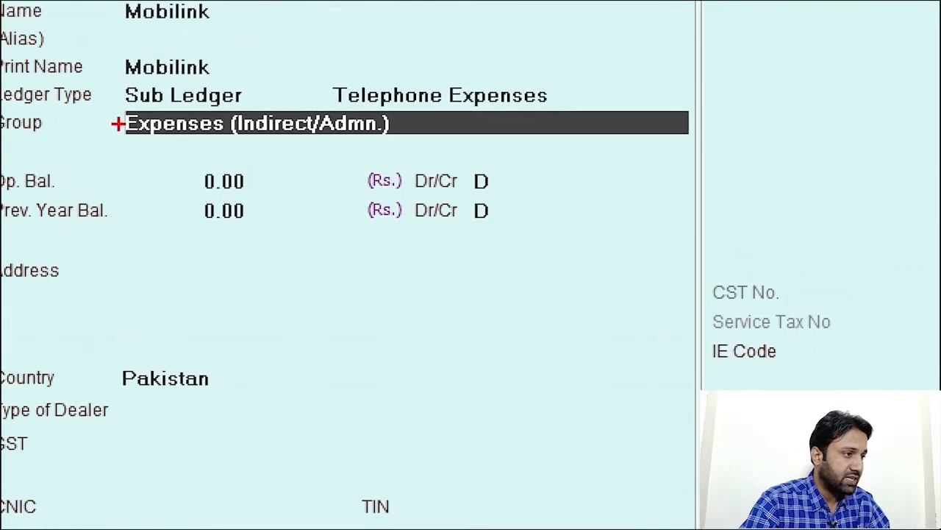
pyautogui.moveTo(114, 97)
pyautogui.mouseDown()
pyautogui.moveTo(294, 157)
pyautogui.moveTo(541, 156)
pyautogui.mouseUp()
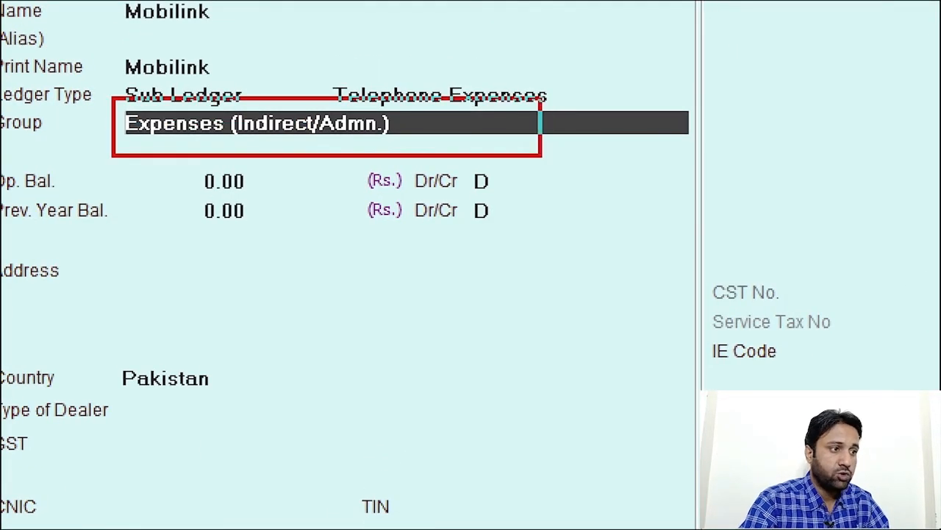
pyautogui.click(562, 471)
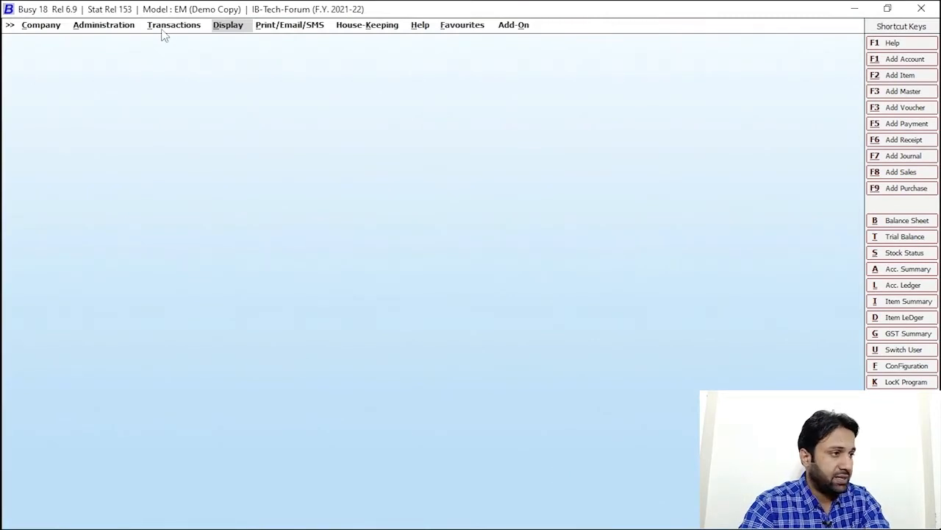
# - Enter and save a cash payment voucher debiting Telenor 20,000
pyautogui.click(166, 28)
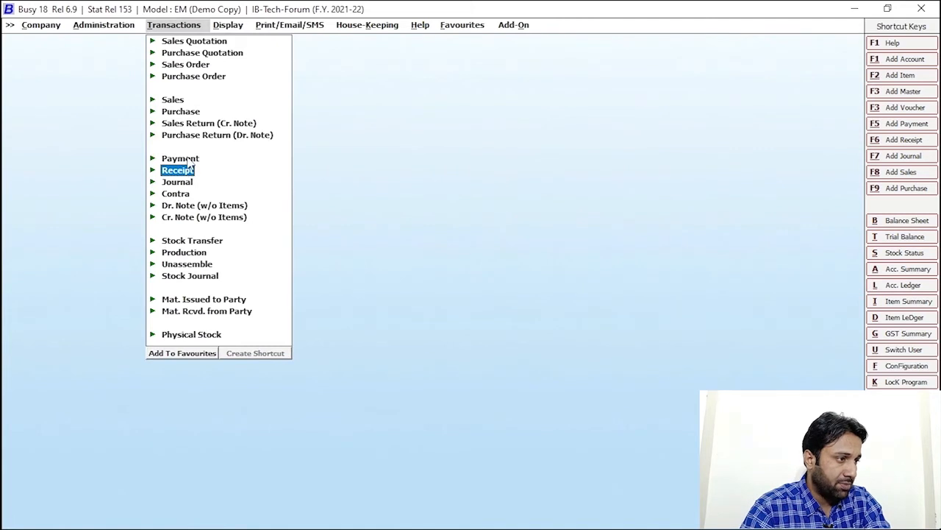
pyautogui.click(188, 160)
pyautogui.click(200, 169)
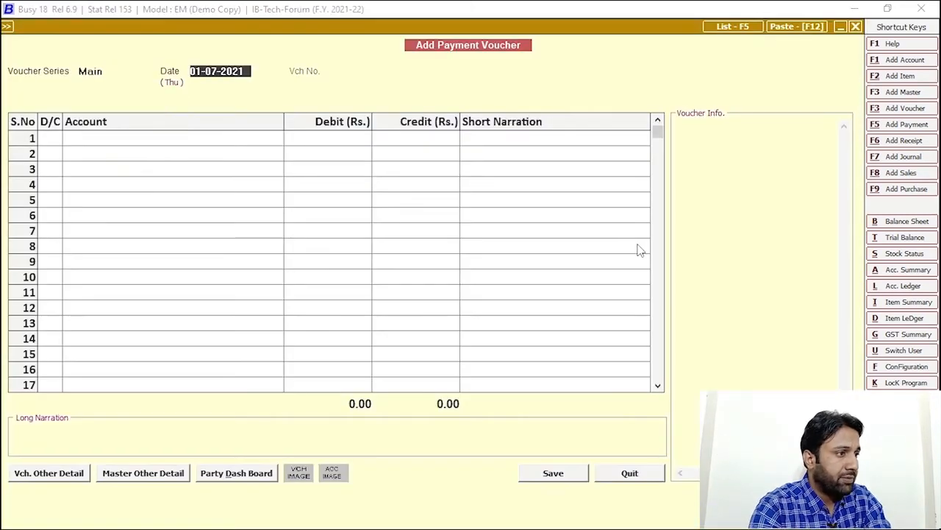
pyautogui.press('Return')
pyautogui.press('Return')
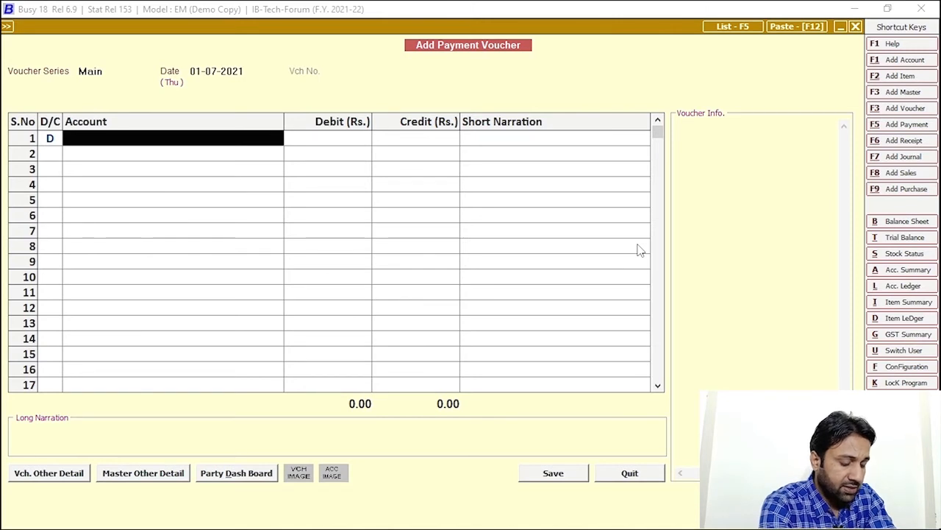
pyautogui.write('tele')
pyautogui.press('Return')
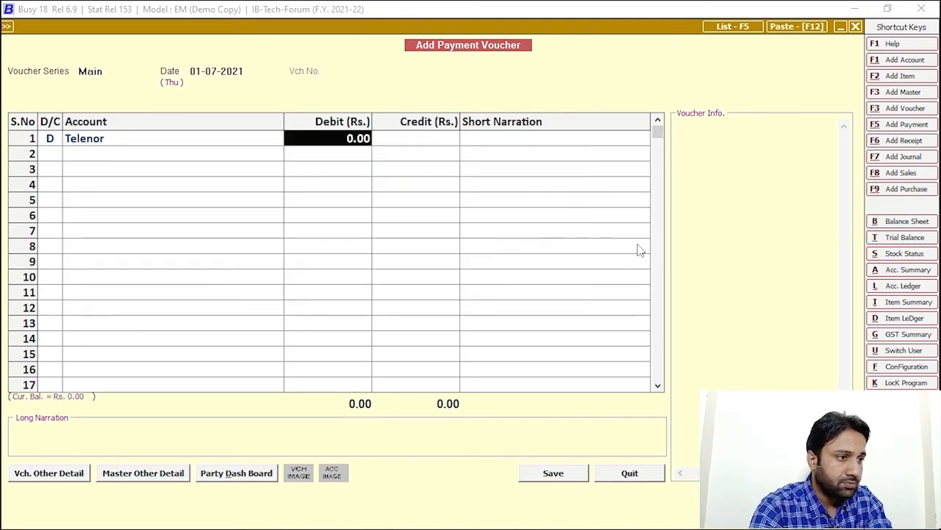
pyautogui.write('20000')
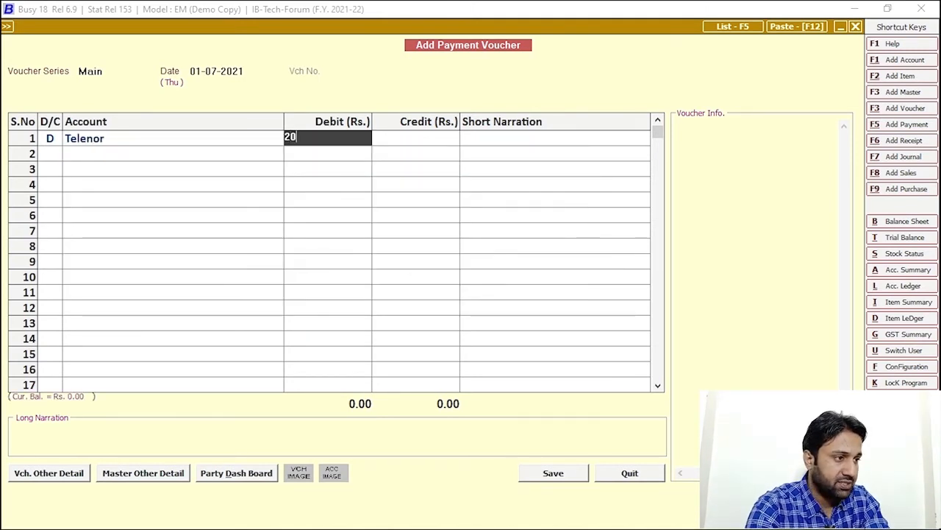
pyautogui.press('Return')
pyautogui.press('Return')
pyautogui.press('Return')
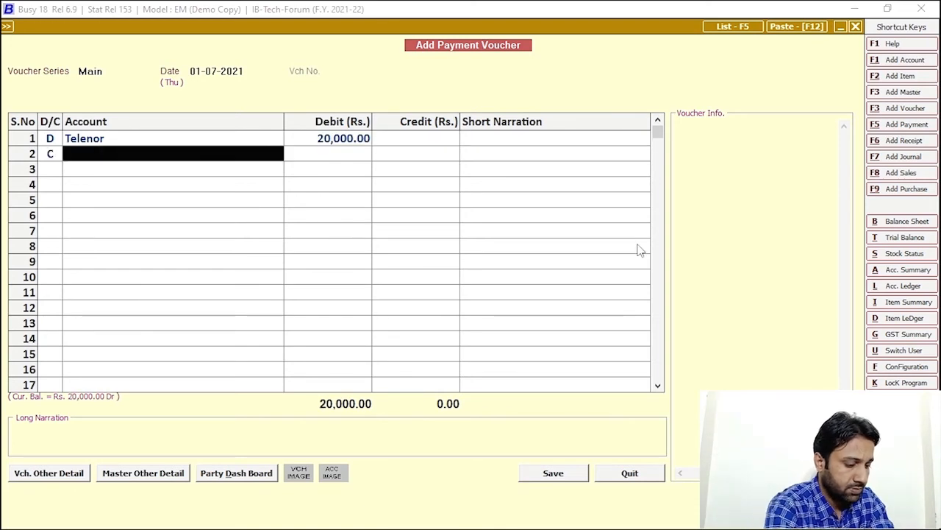
pyautogui.write('cash')
pyautogui.press('Return')
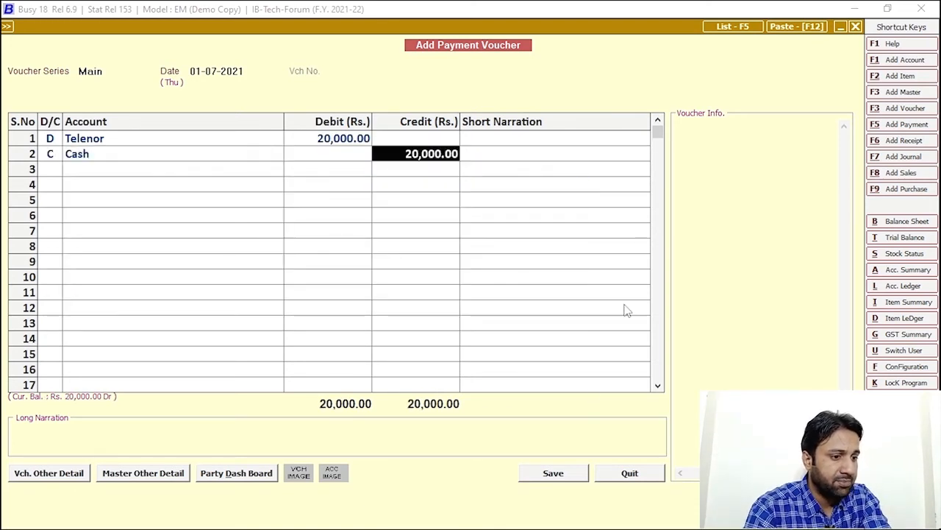
pyautogui.click(568, 479)
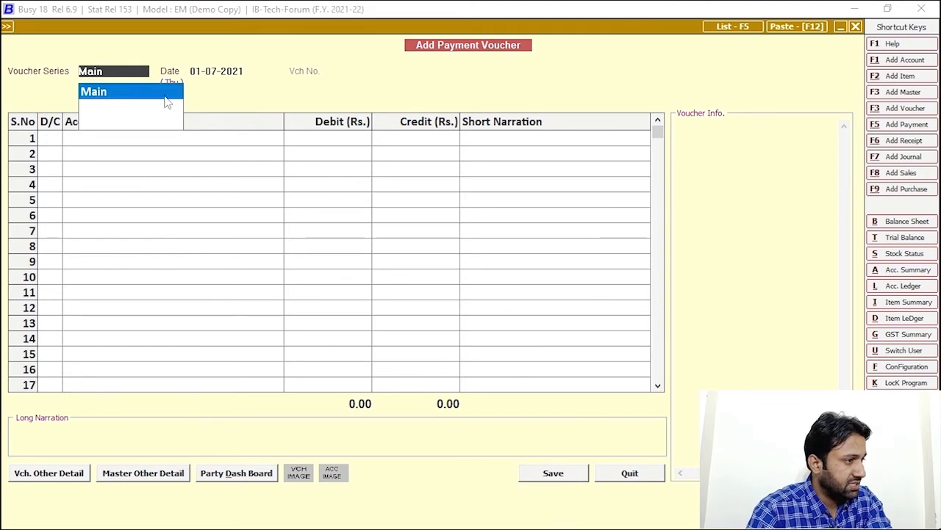
# - Save a second cash payment voucher debiting Telenor 30,000, accepting the negative cash warning
pyautogui.press('Return')
pyautogui.press('Return')
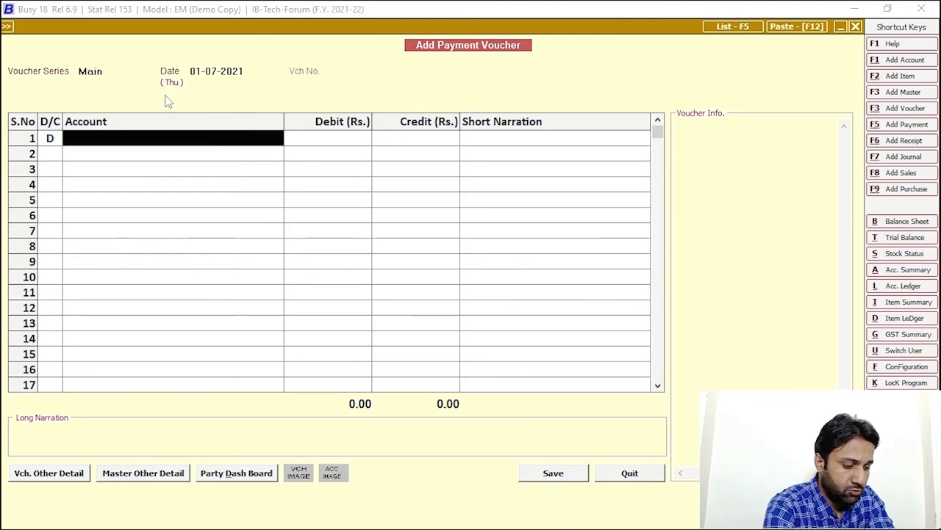
pyautogui.write('teleno')
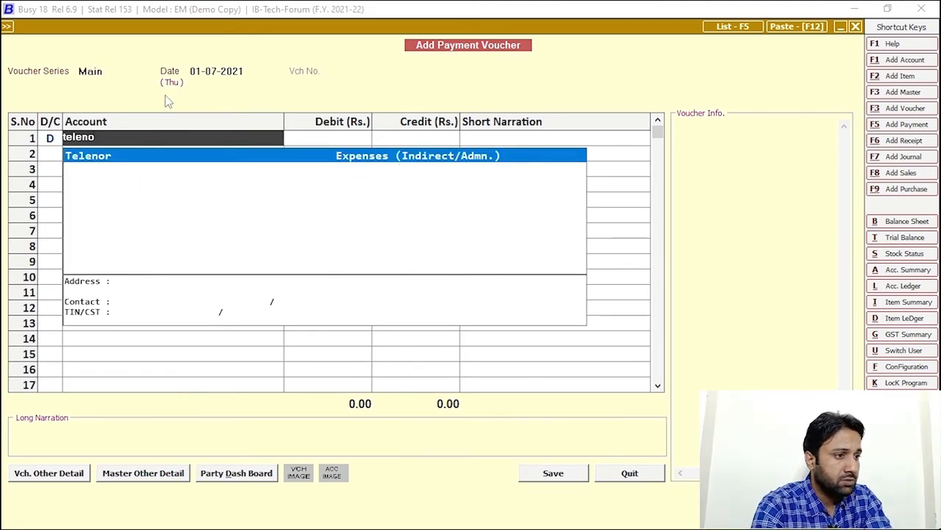
pyautogui.press('Return')
pyautogui.write('300000.00')
pyautogui.press('Return')
pyautogui.press('Return')
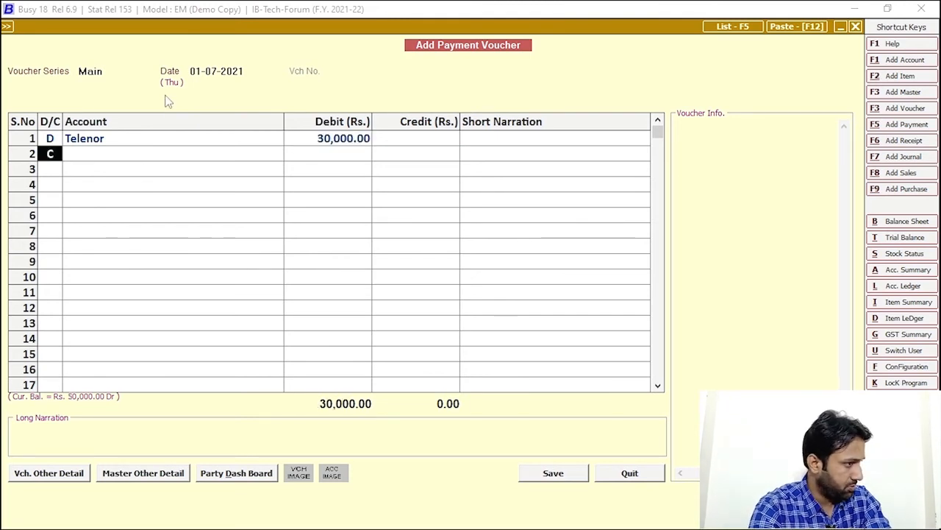
pyautogui.press('Return')
pyautogui.write('cash')
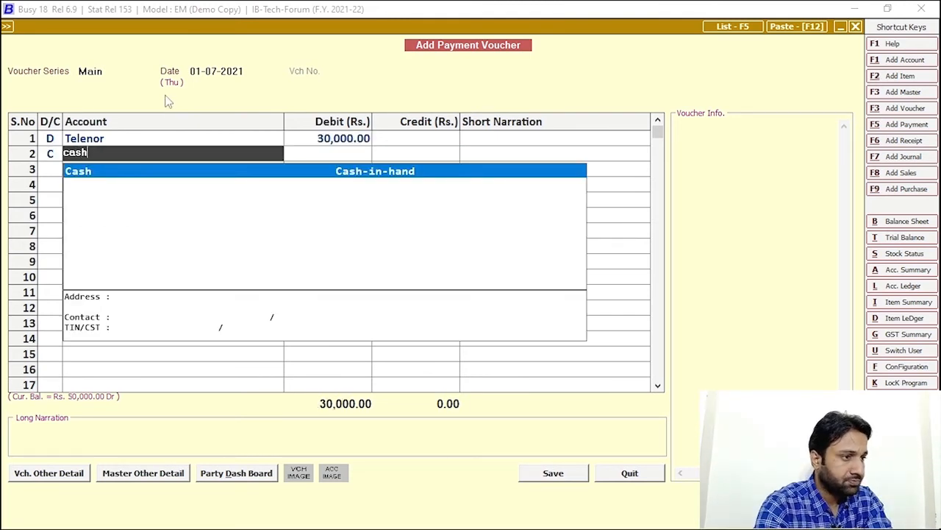
pyautogui.press('Return')
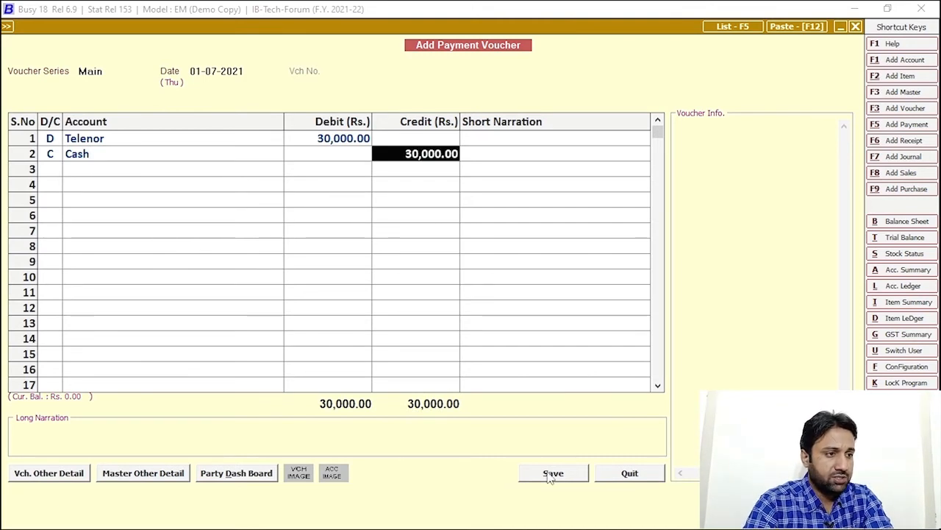
pyautogui.click(552, 475)
pyautogui.click(503, 402)
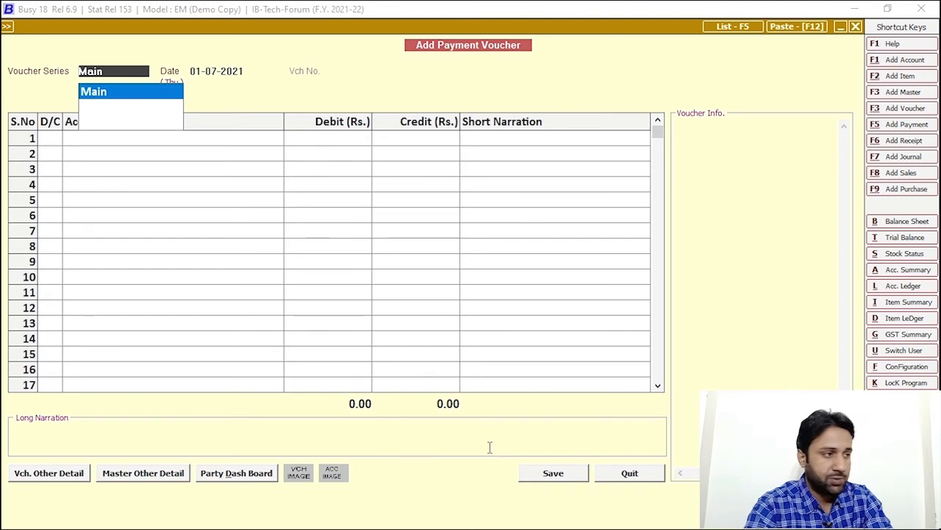
# - Debit Telephone Expenses on a new payment voucher, allocating 20,000 to the Telenor sub-ledger
pyautogui.press('Return')
pyautogui.press('Return')
pyautogui.press('Return')
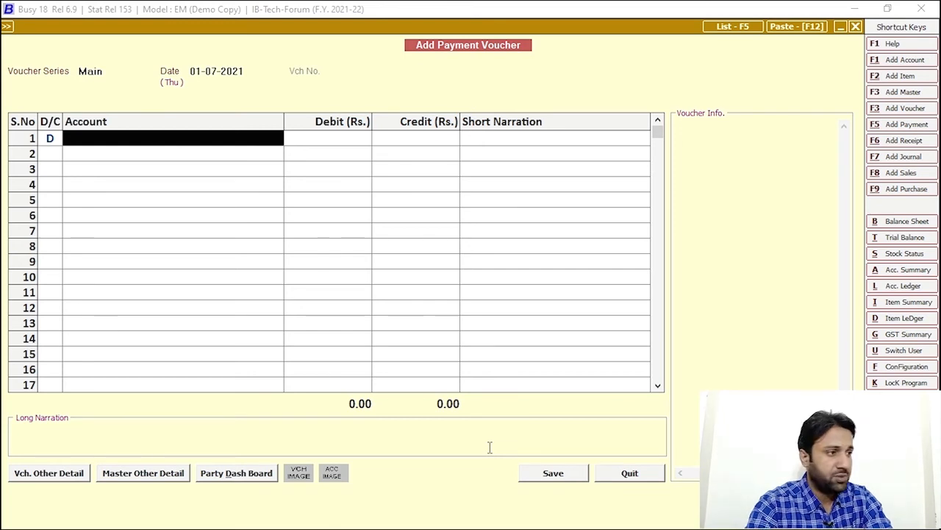
pyautogui.write('tele')
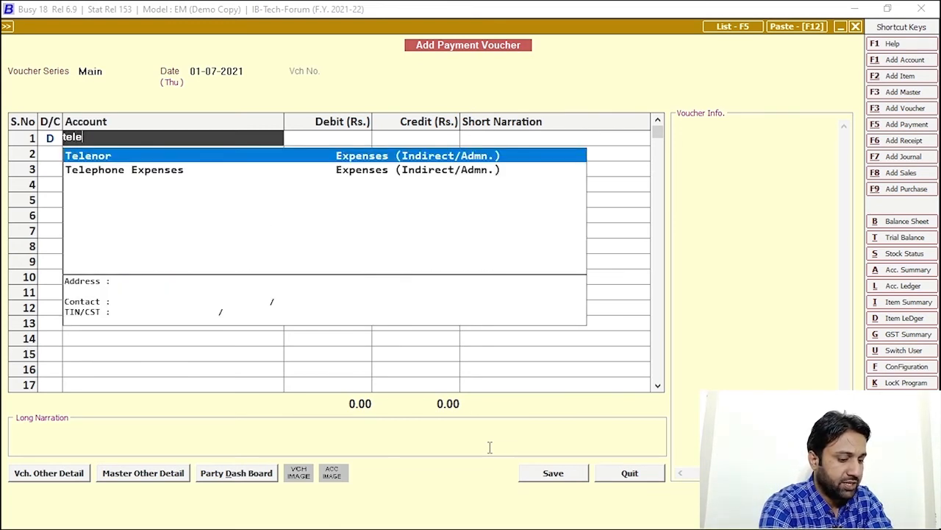
pyautogui.write('p')
pyautogui.press('Return')
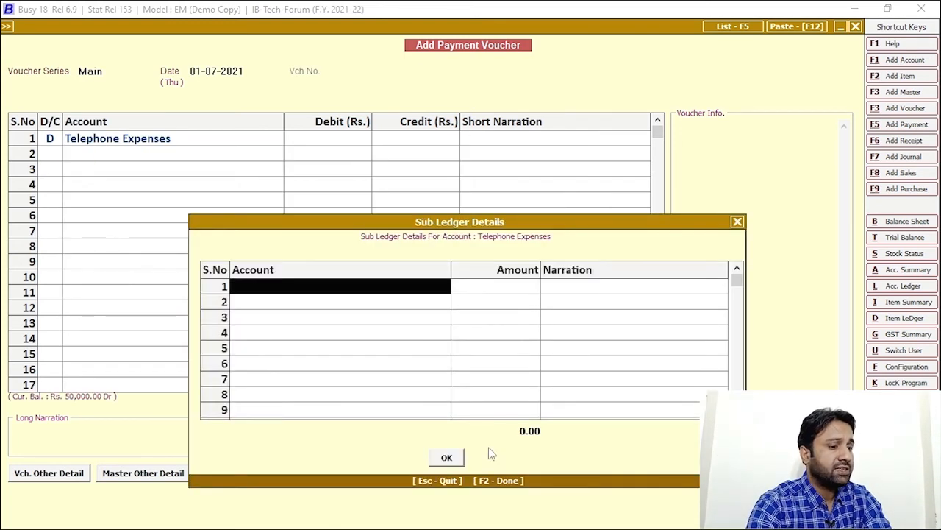
pyautogui.write('teleno')
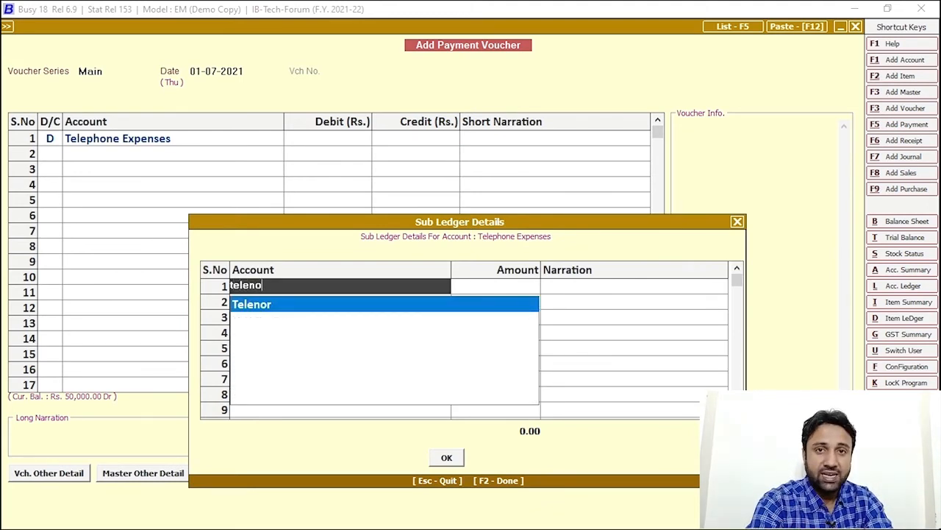
pyautogui.press('Return')
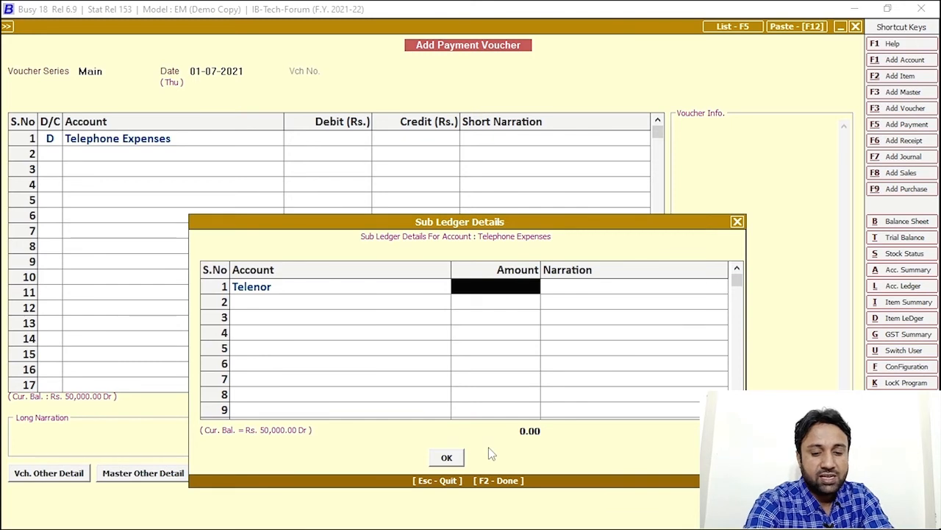
pyautogui.write('20000')
pyautogui.press('Return')
pyautogui.press('Return')
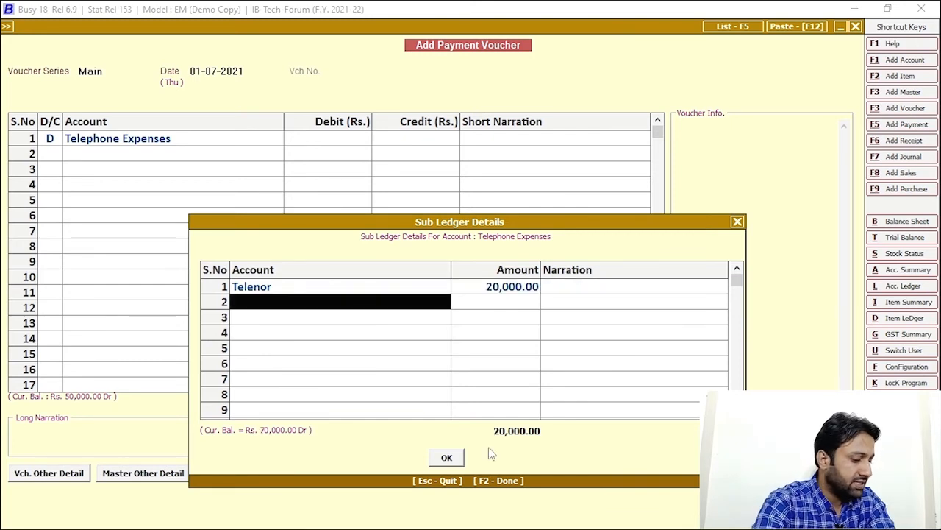
# - Allocate the remaining 10,000 to Mobilink and complete the voucher with the Cash credit line
pyautogui.write('mobil')
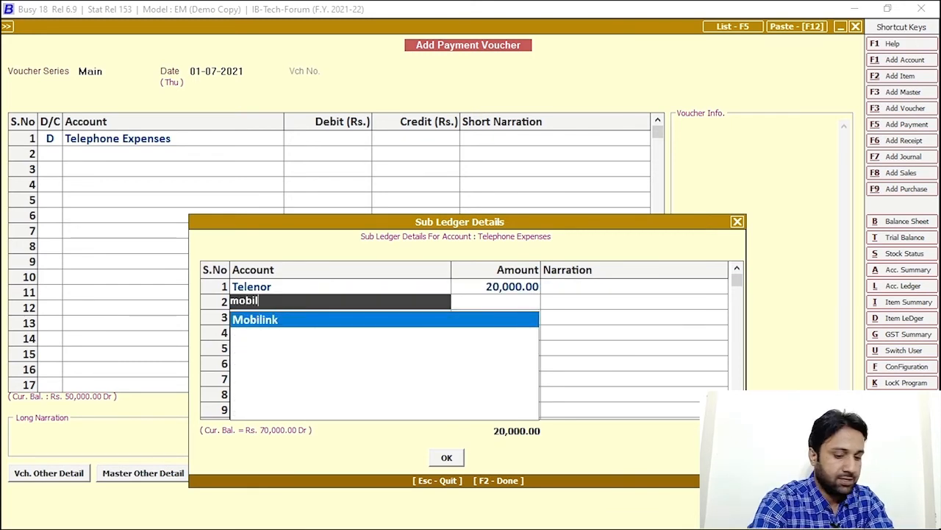
pyautogui.press('Return')
pyautogui.write('1')
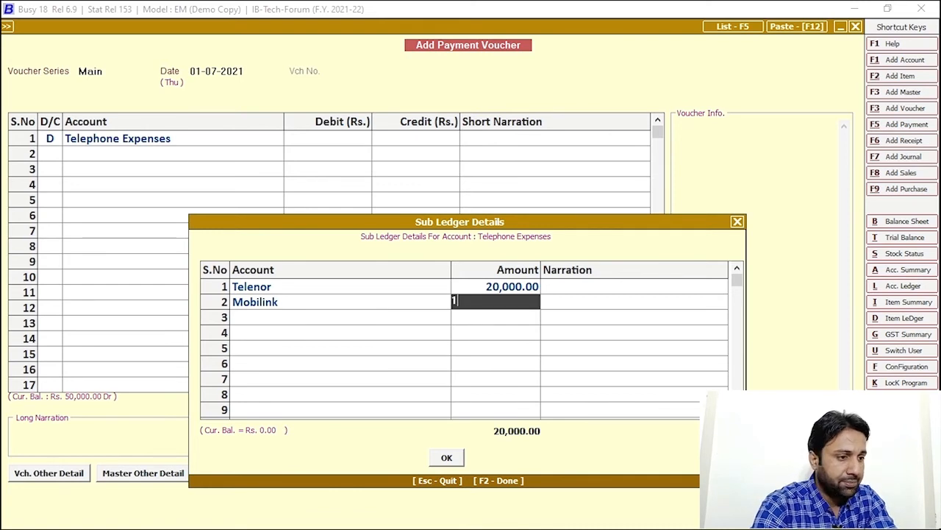
pyautogui.write('0,000')
pyautogui.press('Return')
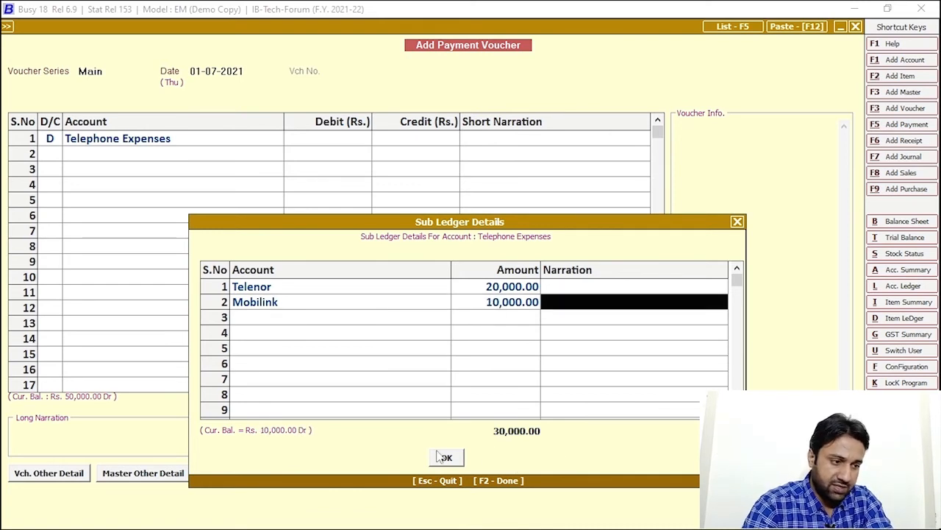
pyautogui.click(447, 457)
pyautogui.press('Return')
pyautogui.press('Return')
pyautogui.press('Return')
pyautogui.press('Return')
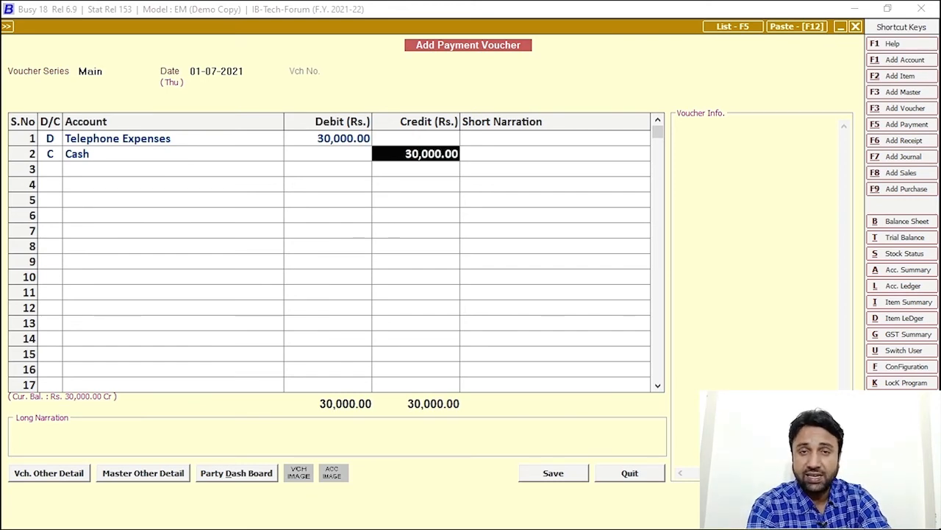
pyautogui.press('Escape')
pyautogui.press('Escape')
pyautogui.press('Escape')
# - Leave voucher entry and open the single sub-ledger report for Telenor, 1-7-2021 to 30-7-2021
pyautogui.click(506, 405)
pyautogui.press('Escape')
pyautogui.press('Escape')
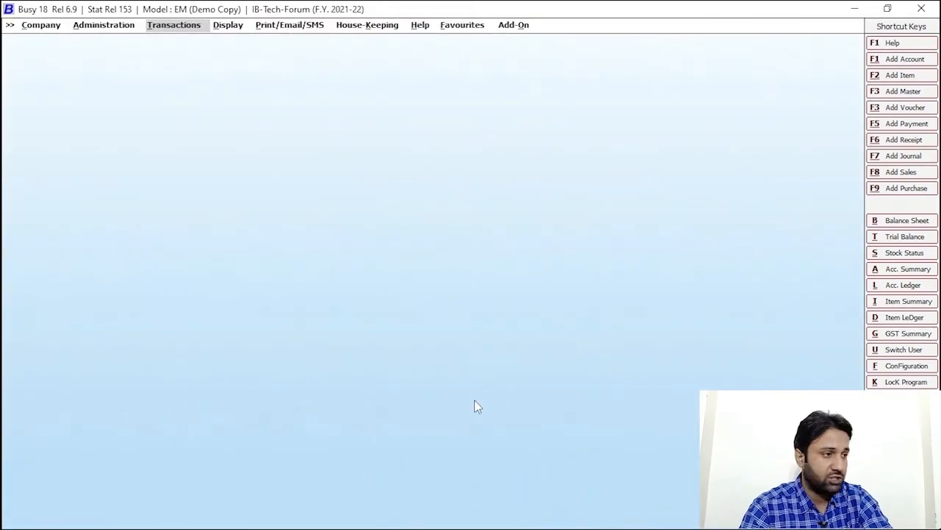
pyautogui.click(230, 26)
pyautogui.click(266, 65)
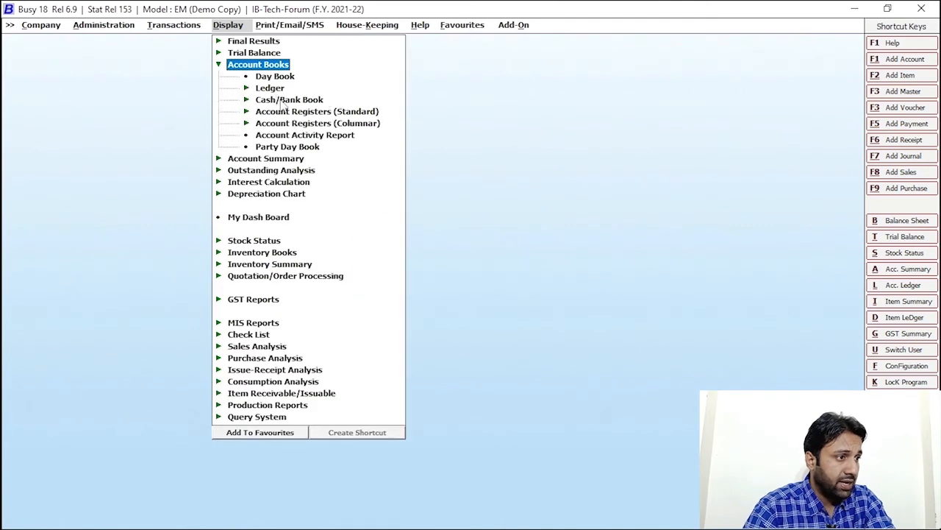
pyautogui.click(271, 89)
pyautogui.click(303, 125)
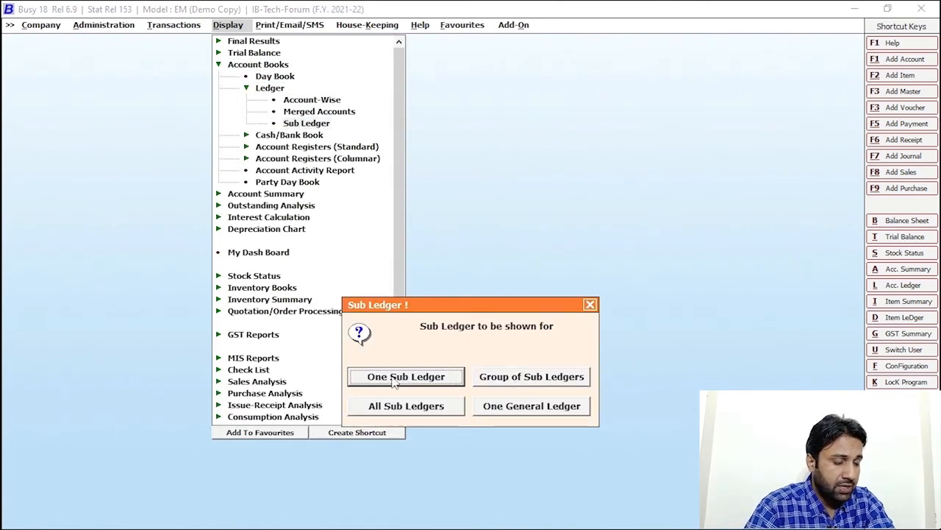
pyautogui.click(403, 380)
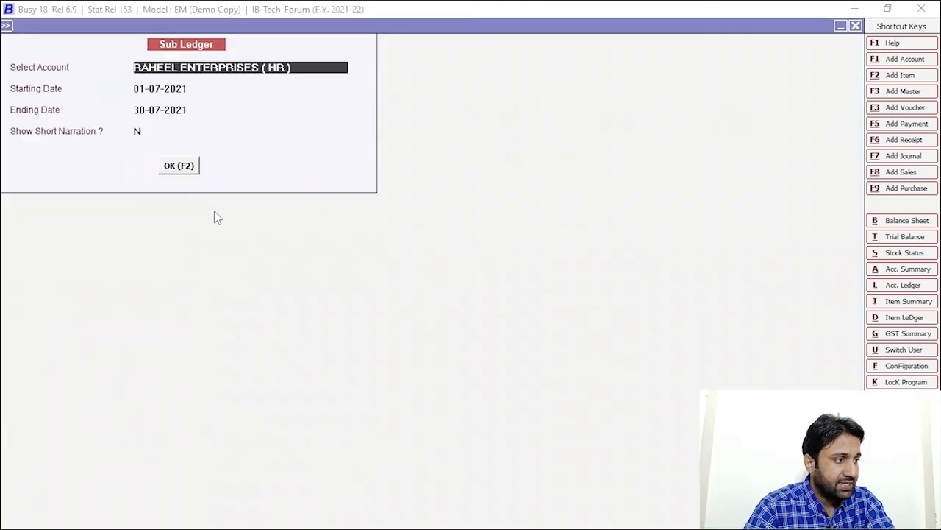
pyautogui.write('teleno')
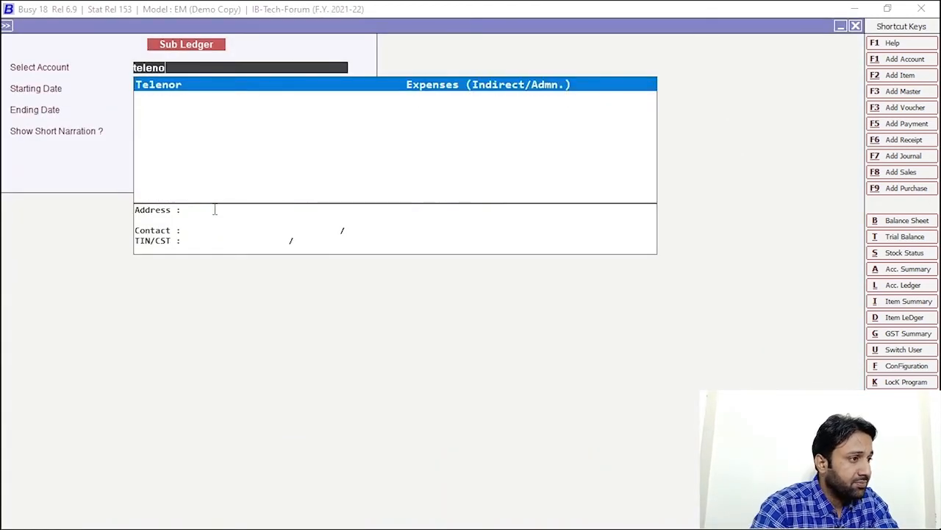
pyautogui.press('Return')
pyautogui.click(179, 167)
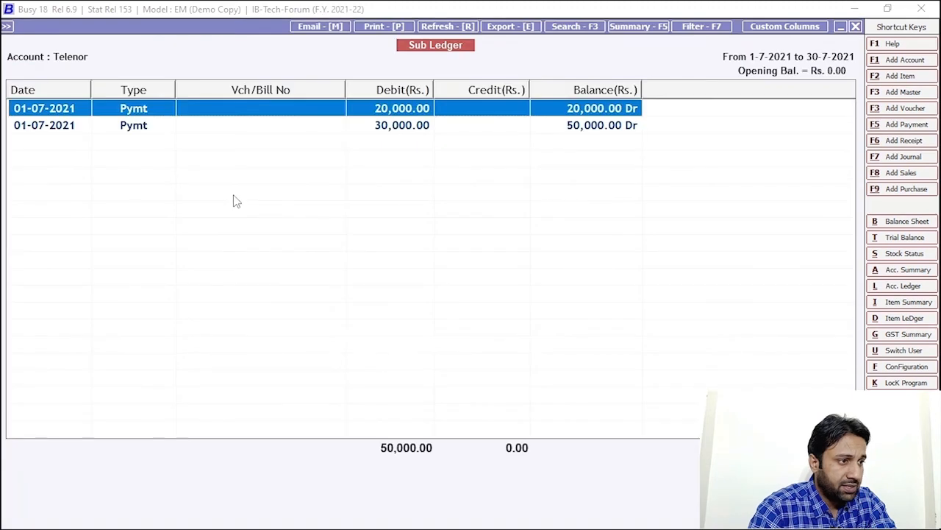
# - Inspect the 20,000 payment's Telephone Expenses sub-ledger breakdown, then quit that voucher
pyautogui.doubleClick(159, 115)
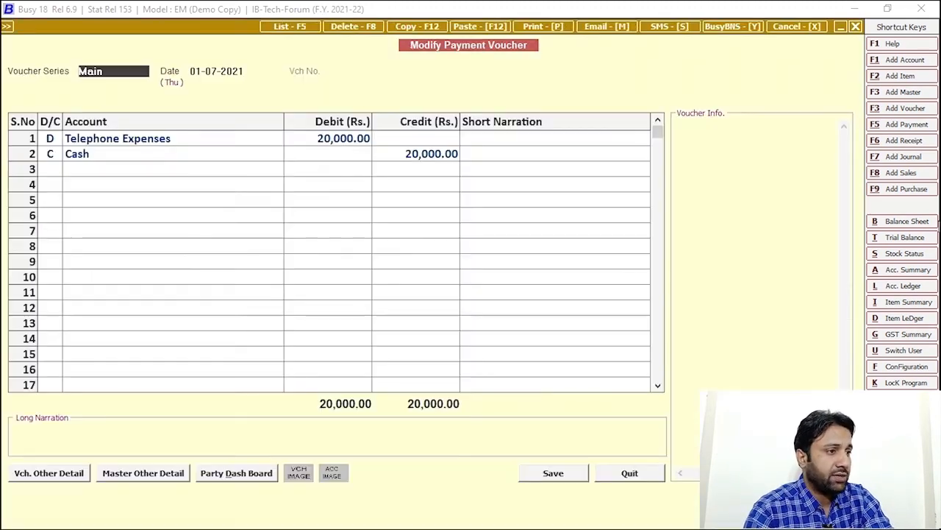
pyautogui.click(172, 145)
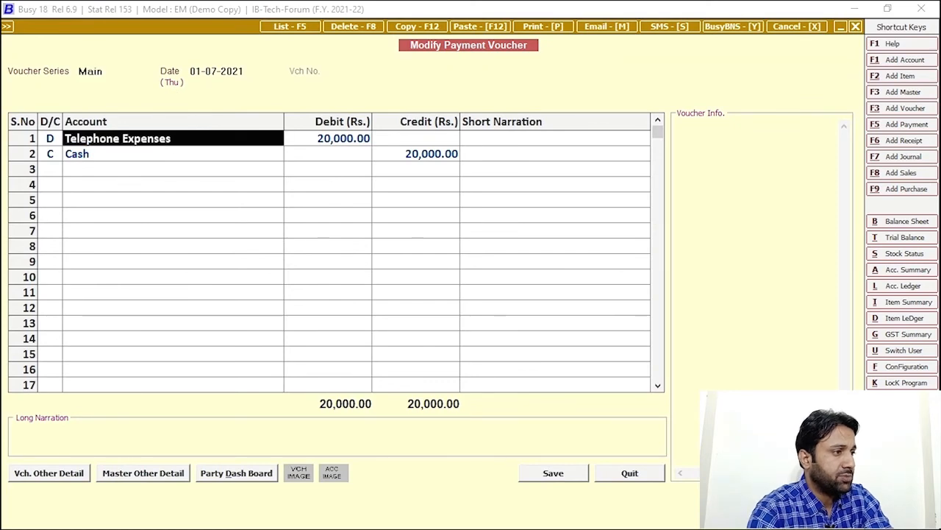
pyautogui.press('Return')
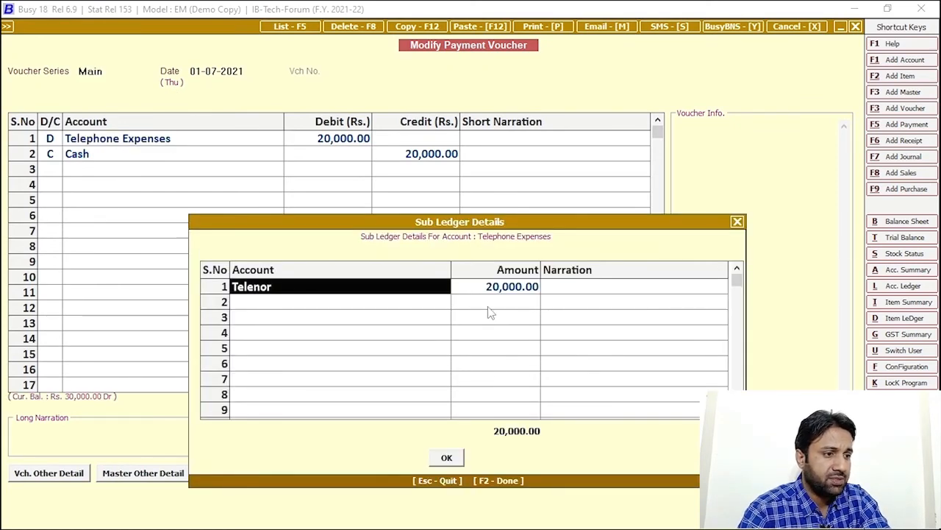
pyautogui.press('Escape')
pyautogui.press('Escape')
pyautogui.press('Return')
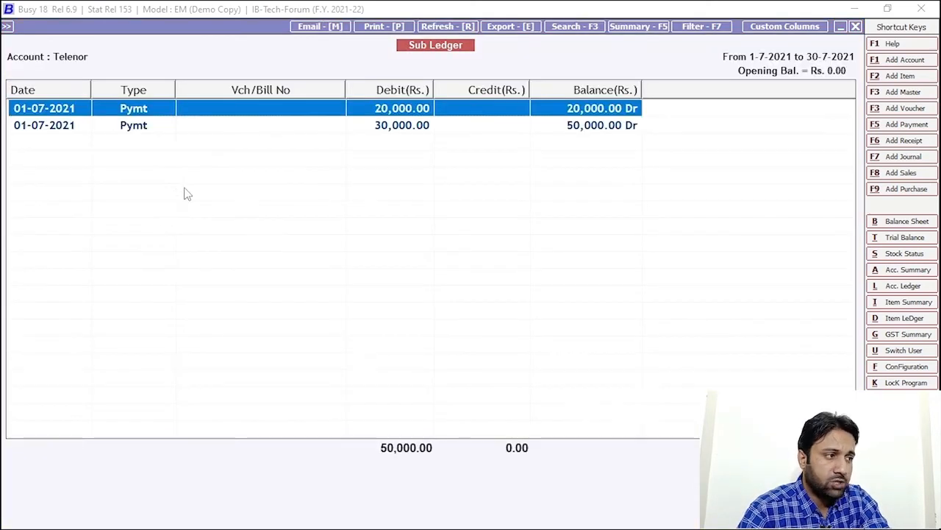
# - Inspect the 30,000 payment's sub-ledger breakdown, then close the voucher and the Telenor report
pyautogui.click(136, 127)
pyautogui.press('Return')
pyautogui.click(175, 139)
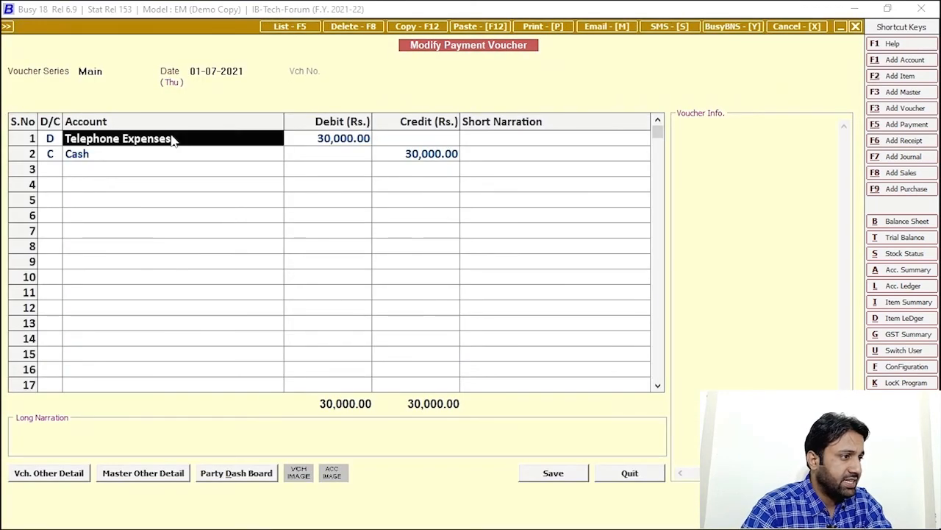
pyautogui.press('Return')
pyautogui.press('Escape')
pyautogui.press('Escape')
pyautogui.press('Return')
pyautogui.press('Escape')
pyautogui.press('Escape')
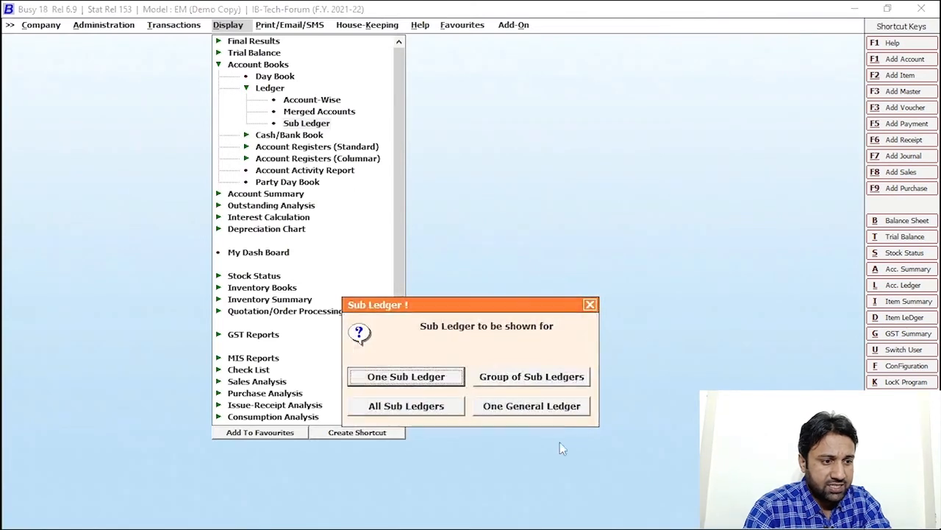
# - Generate the Telephone Expenses general-ledger sub-ledger report (Telenor 50,000.00 Dr), then close it
pyautogui.click(529, 405)
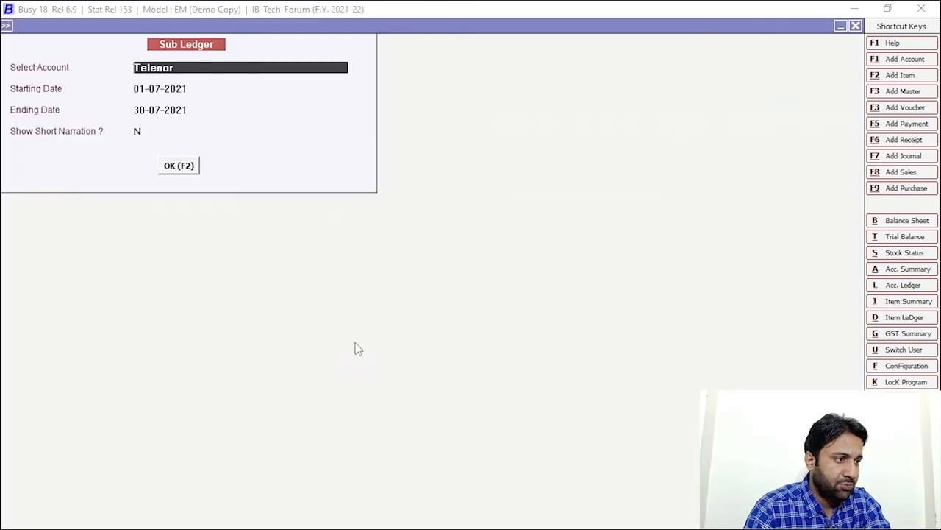
pyautogui.press('BackSpace')
pyautogui.press('BackSpace')
pyautogui.press('BackSpace')
pyautogui.press('BackSpace')
pyautogui.press('BackSpace')
pyautogui.press('BackSpace')
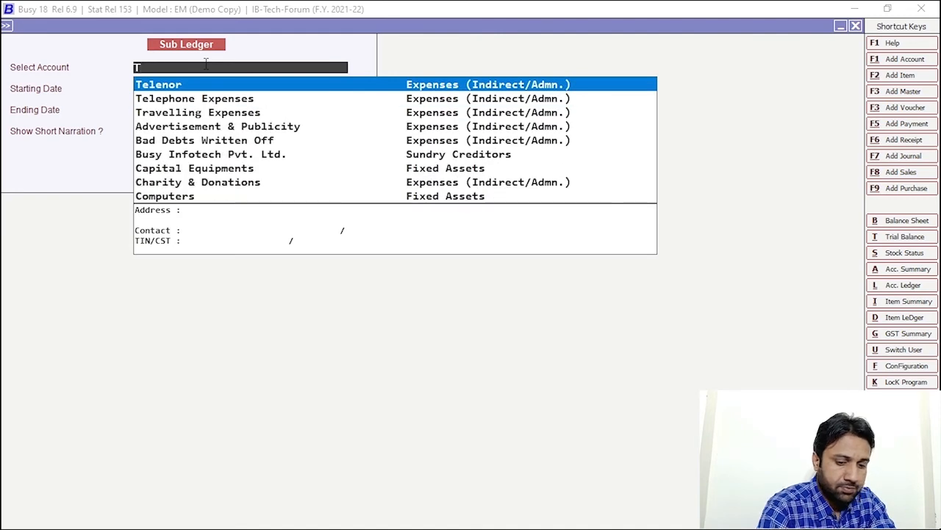
pyautogui.press('Down')
pyautogui.press('Return')
pyautogui.click(183, 169)
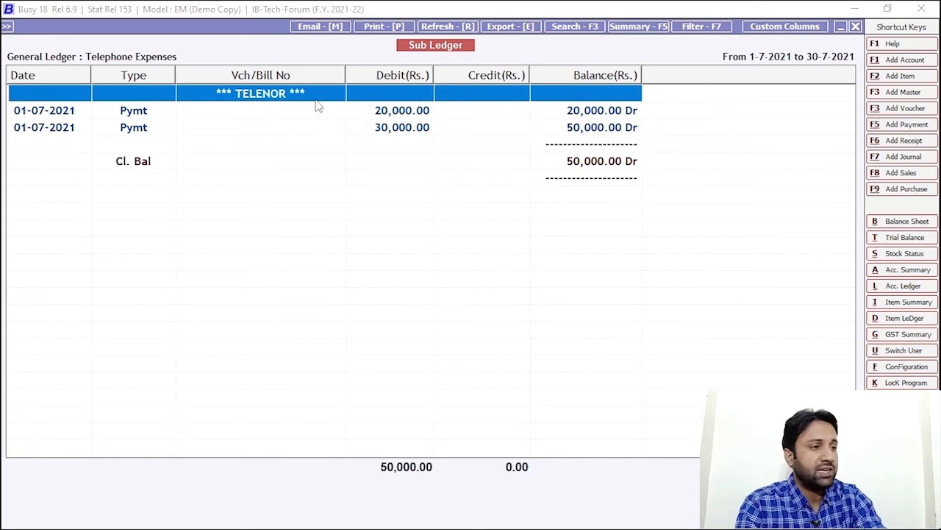
pyautogui.press('Escape')
pyautogui.press('Escape')
pyautogui.press('Return')
pyautogui.press('Escape')
pyautogui.press('Escape')
pyautogui.press('Escape')
pyautogui.press('Escape')
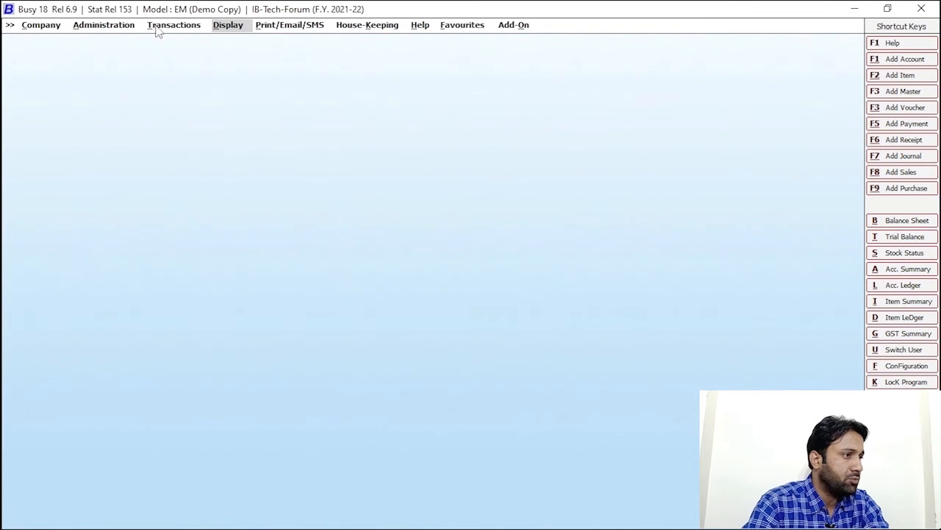
pyautogui.click(157, 28)
# - Start a payment voucher debiting Telephone Expenses, with 30,000 allocated to the Mobilink sub-ledger
pyautogui.click(187, 160)
pyautogui.click(202, 171)
pyautogui.press('Return')
pyautogui.press('Return')
pyautogui.press('Return')
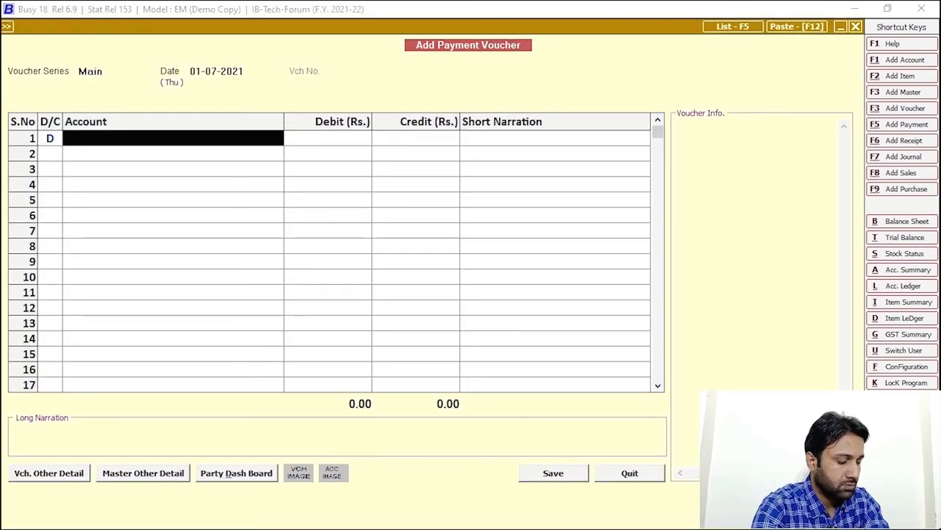
pyautogui.write('te')
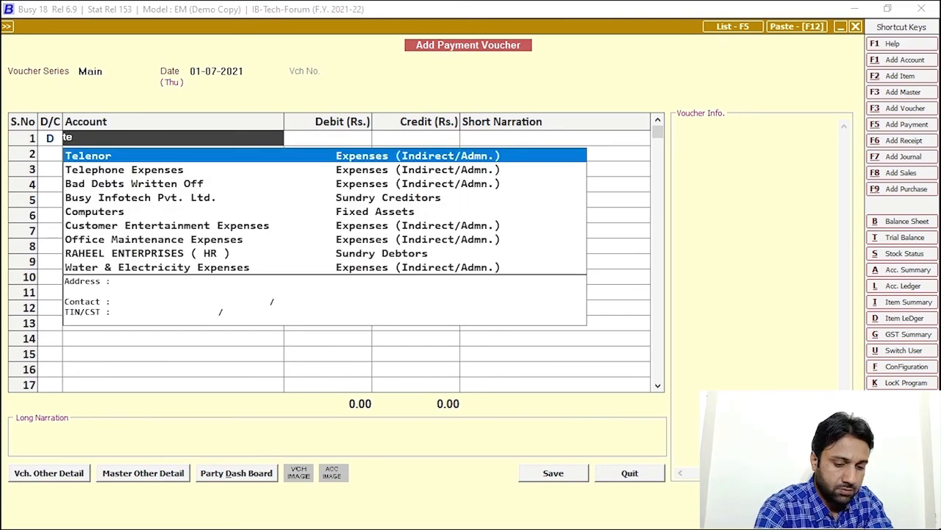
pyautogui.press('Down')
pyautogui.press('Return')
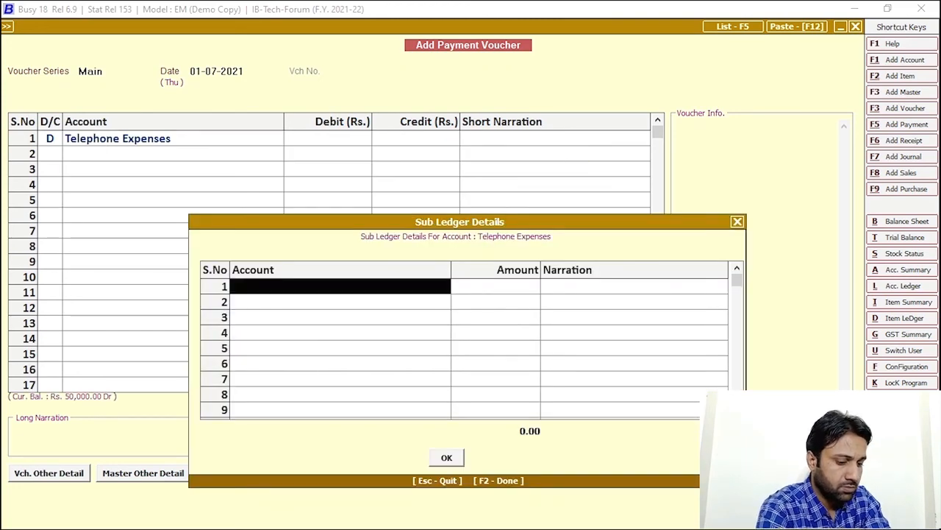
pyautogui.write('mobil')
pyautogui.press('Return')
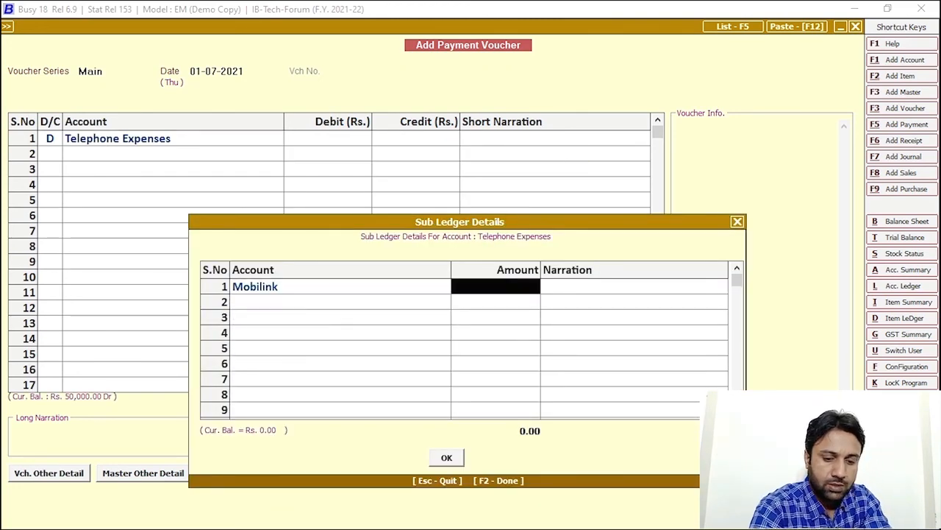
pyautogui.write('300')
pyautogui.press('Return')
pyautogui.press('Return')
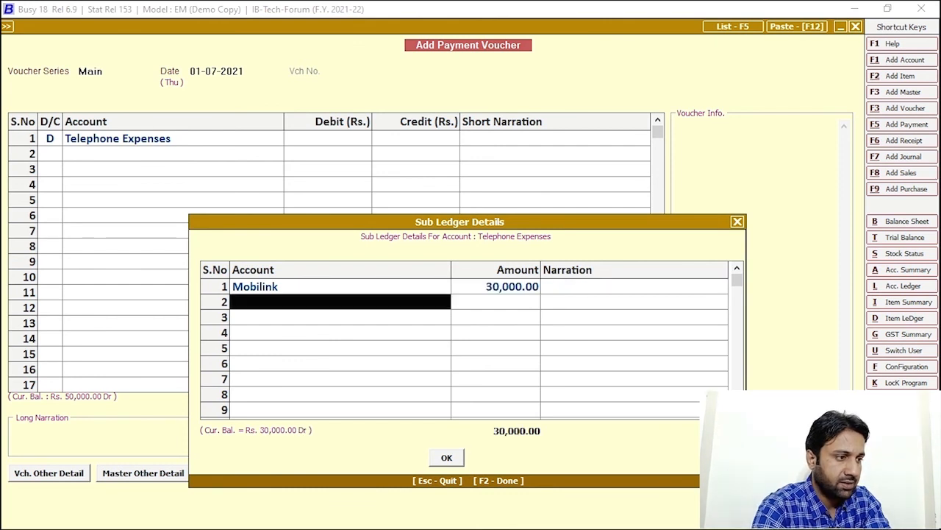
pyautogui.click(446, 458)
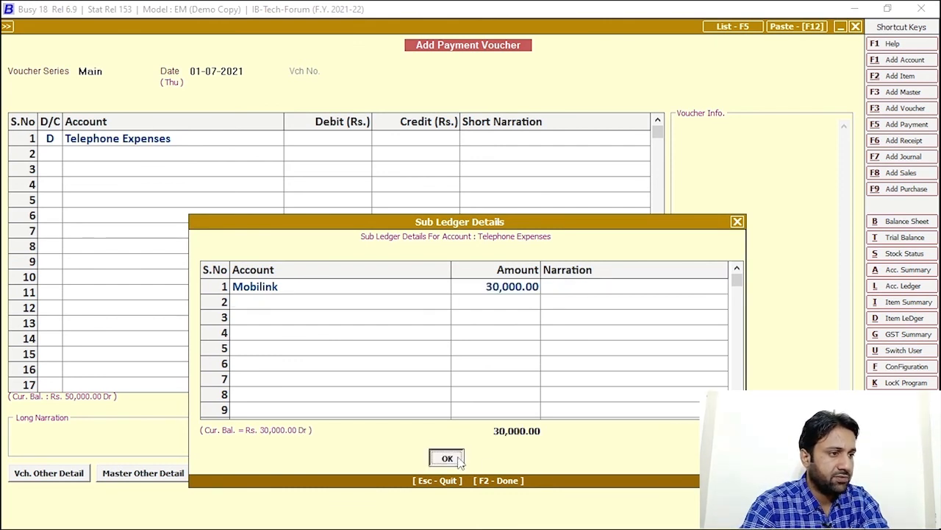
# - Credit Cash 30,000 and save the voucher, accepting the negative cash warning
pyautogui.press('Return')
pyautogui.press('Return')
pyautogui.press('Return')
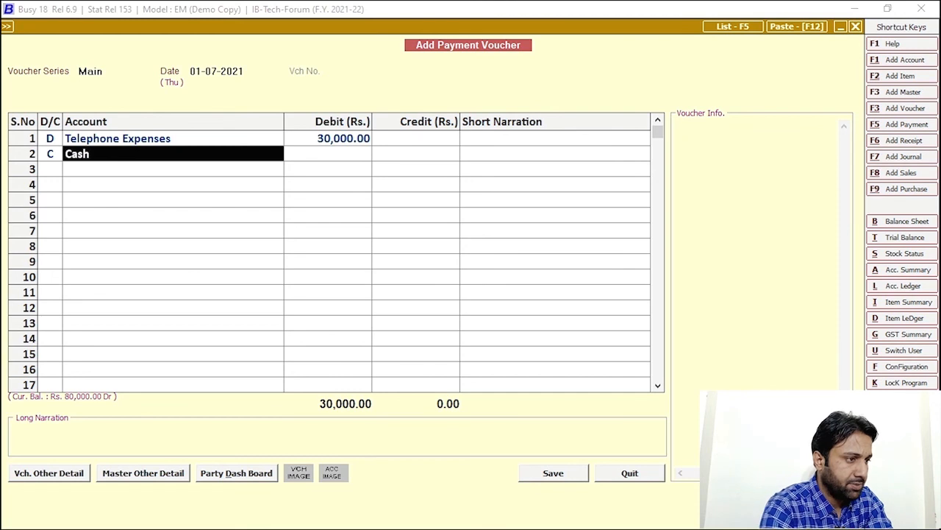
pyautogui.press('Return')
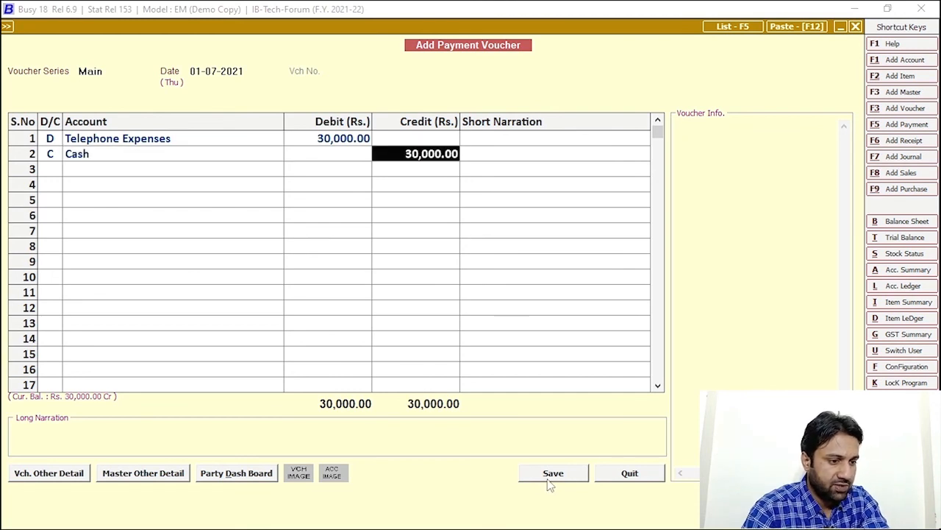
pyautogui.click(549, 477)
pyautogui.click(505, 401)
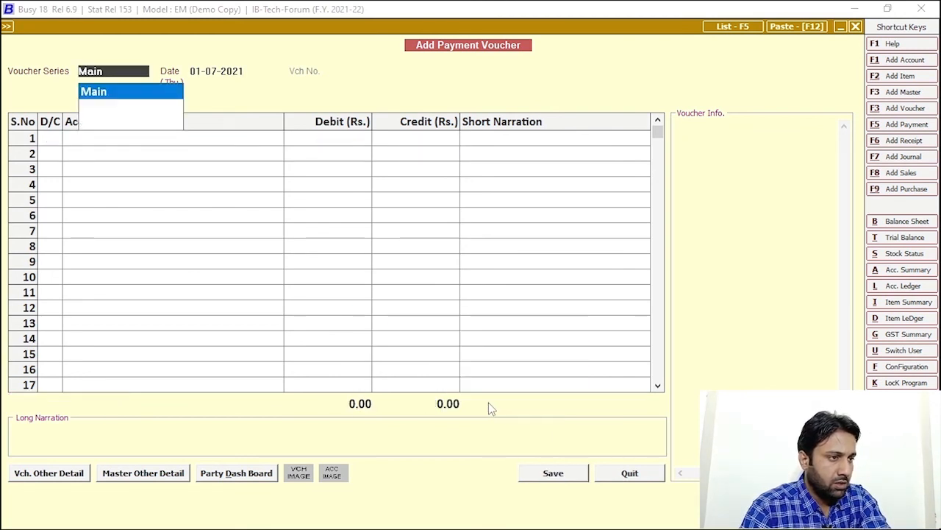
# - Generate the Telephone Expenses sub-ledger report: Telenor 50,000.00 Dr, Mobilink 30,000.00 Dr, total 80,000.00
pyautogui.press('Escape')
pyautogui.press('Escape')
pyautogui.press('Escape')
pyautogui.click(228, 25)
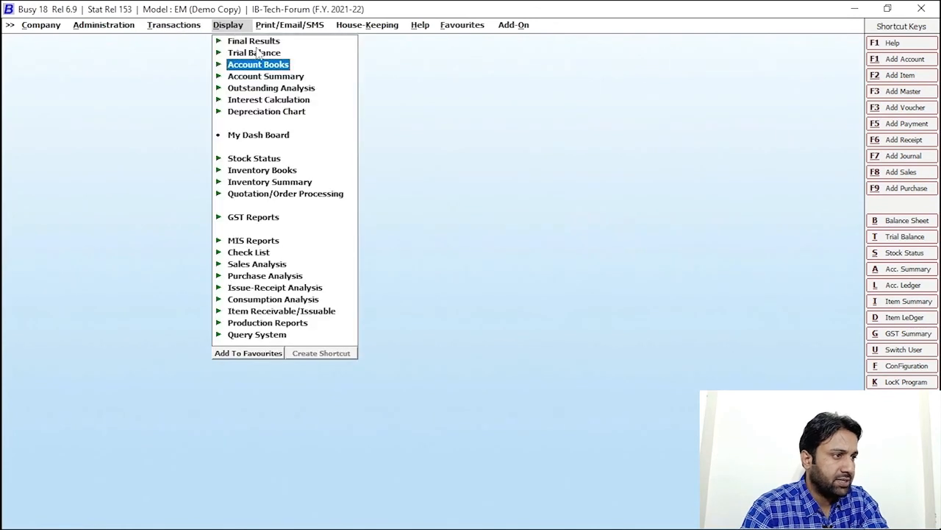
pyautogui.click(257, 65)
pyautogui.click(283, 78)
pyautogui.press('Escape')
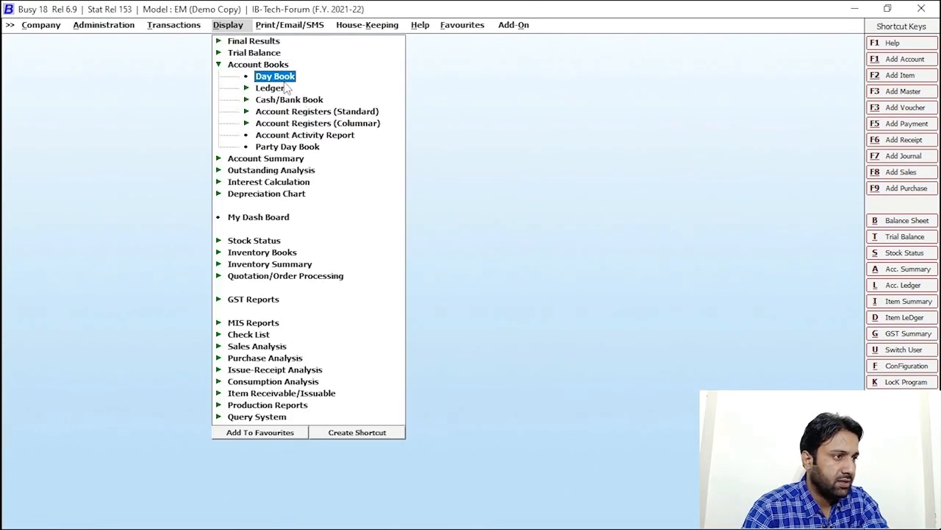
pyautogui.click(270, 88)
pyautogui.click(306, 123)
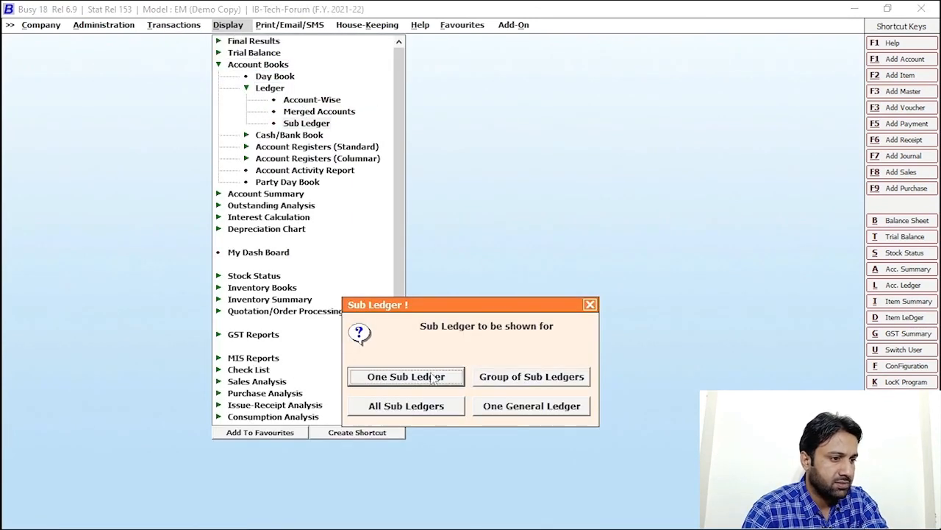
pyautogui.click(531, 409)
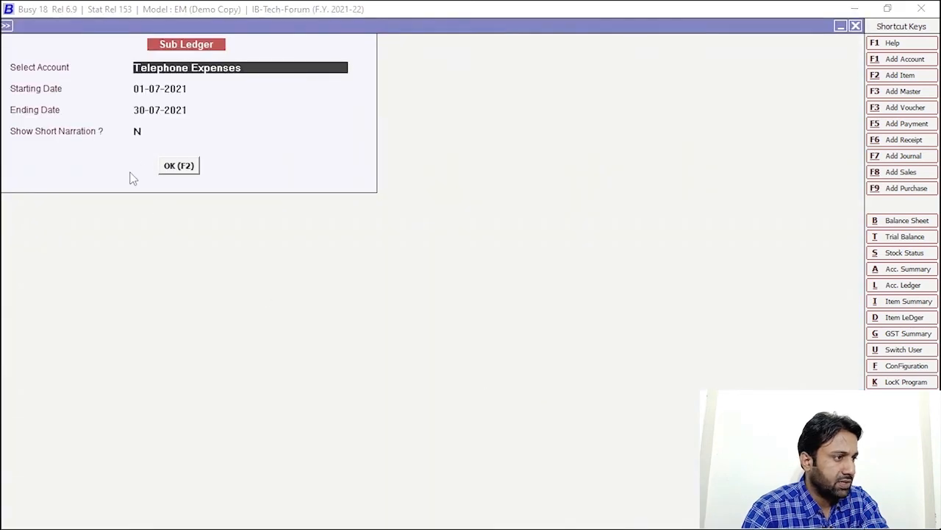
pyautogui.click(183, 168)
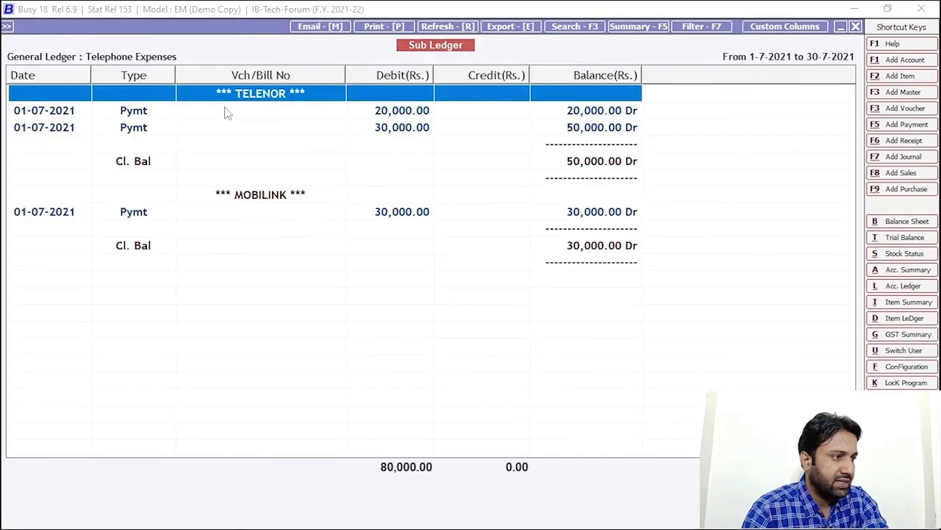